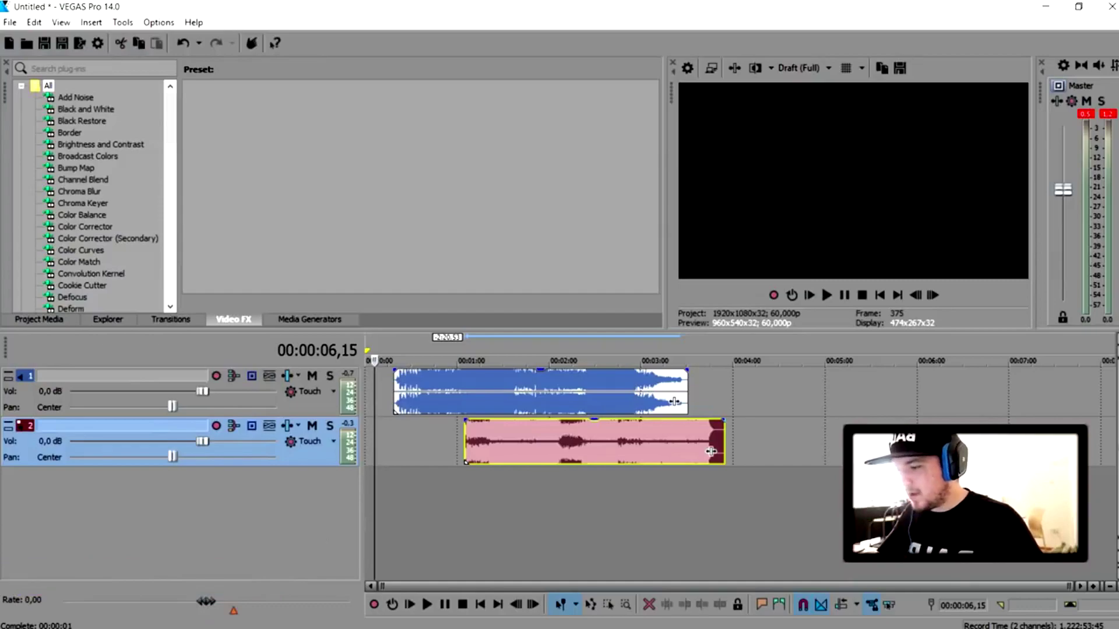
scroll(421, 387, "up", 3)
scroll(422, 387, "down", 3)
scroll(425, 383, "up", 3)
scroll(443, 385, "down", 3)
scroll(438, 393, "up", 5)
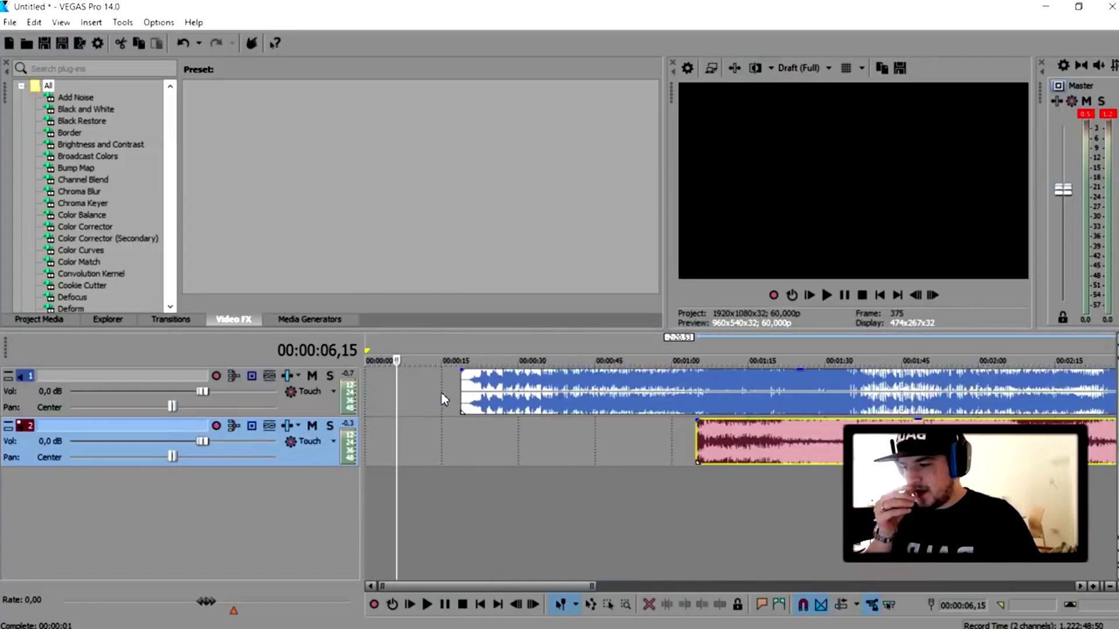
Step: Lower the volume of track 1 to -8,3 dB and of track 2 to -8,7 dB
left_click(507, 415)
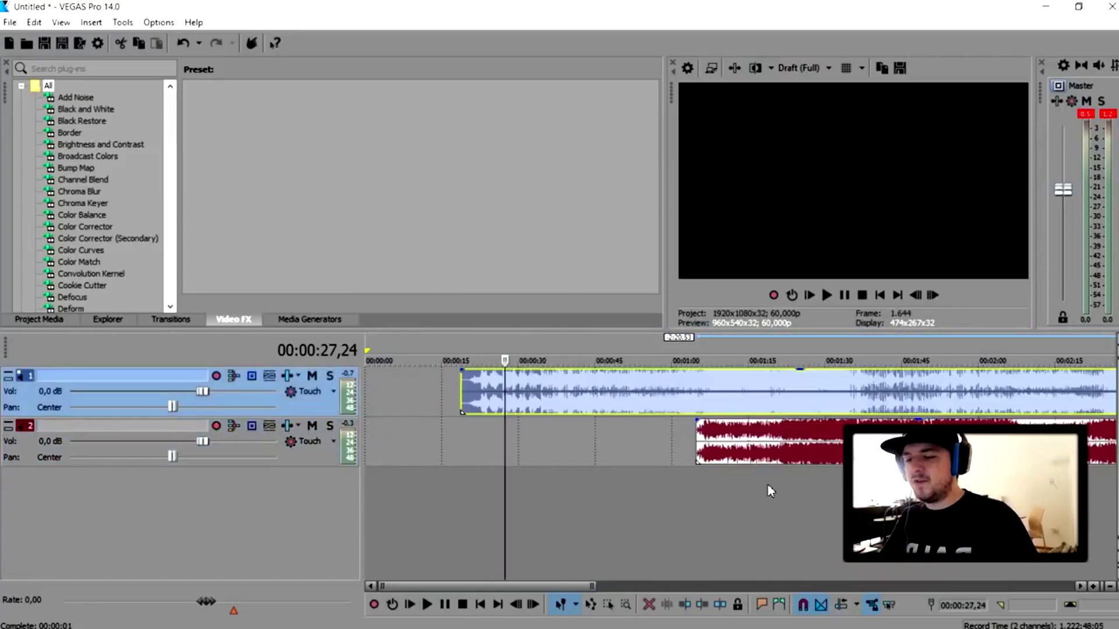
left_click(761, 455)
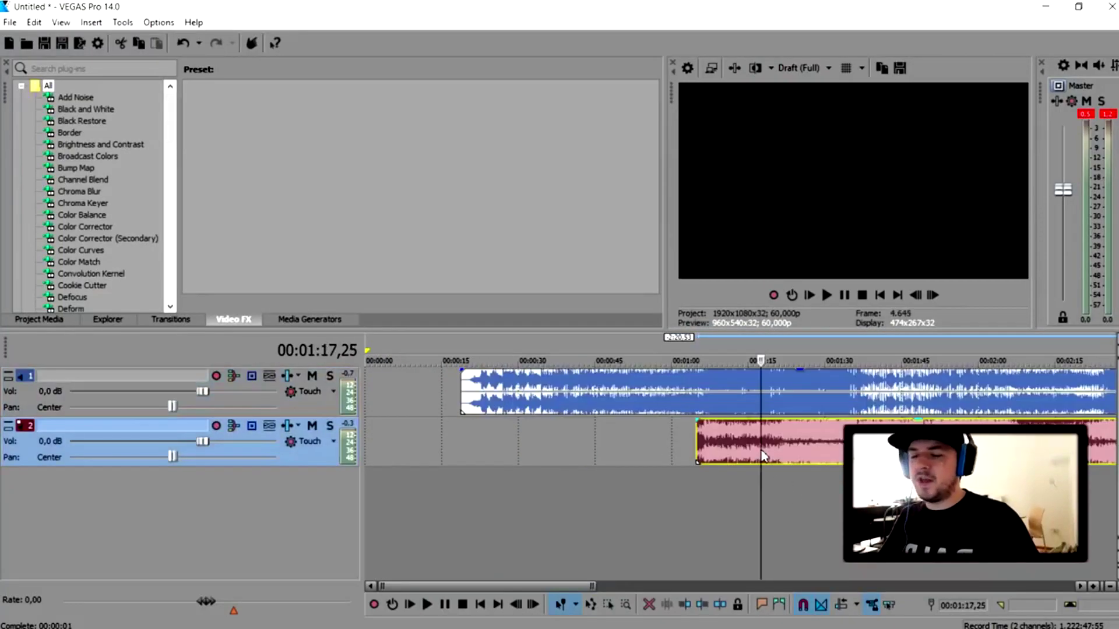
left_click(608, 377)
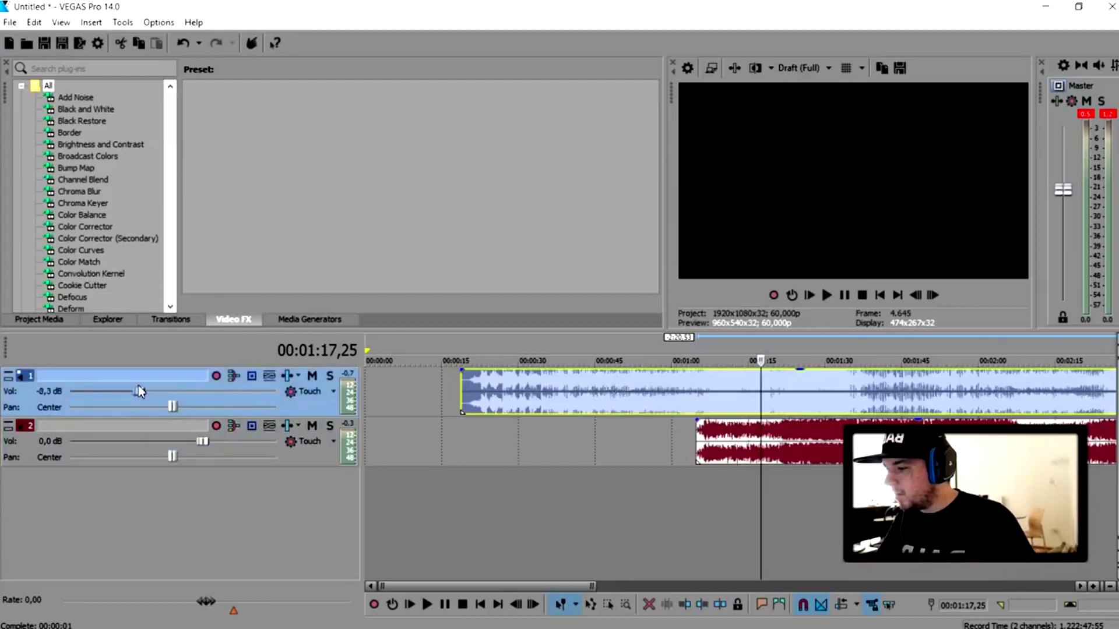
left_click_drag(202, 443, 176, 444)
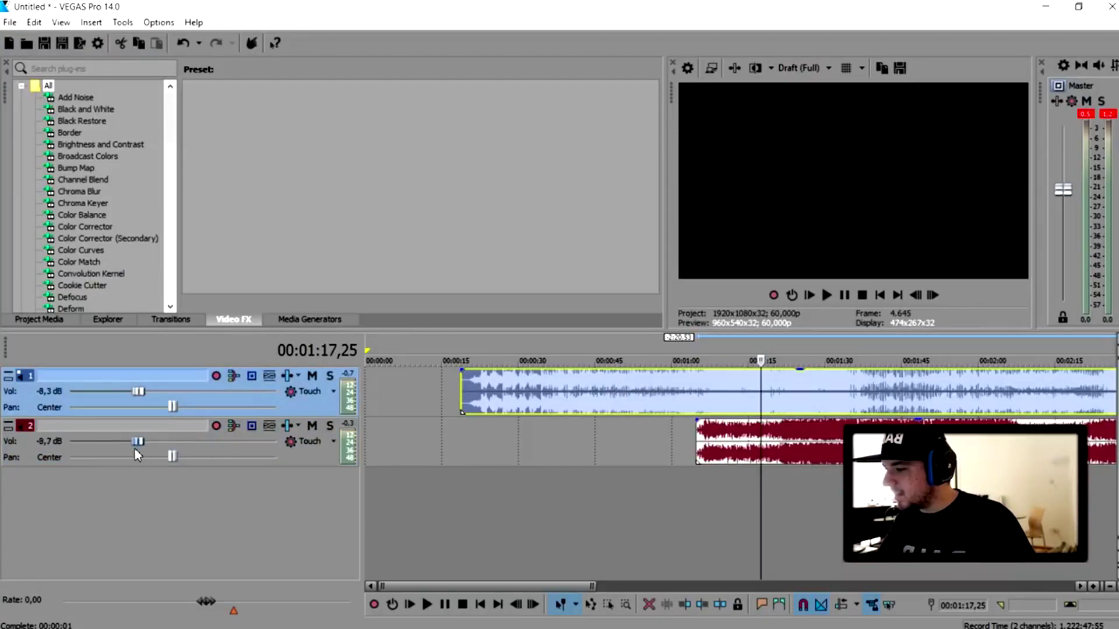
Step: Move the first song to the start of the timeline and shift the second song about 40 seconds later
left_click_drag(496, 408, 334, 366)
scroll(674, 435, "down", 3)
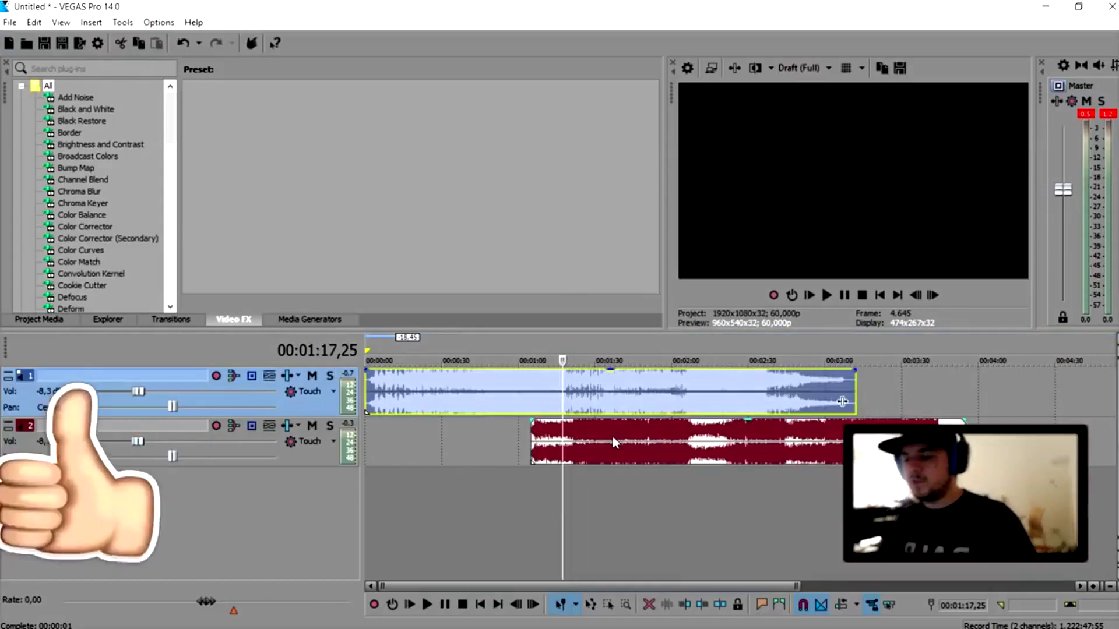
left_click_drag(612, 435, 715, 450)
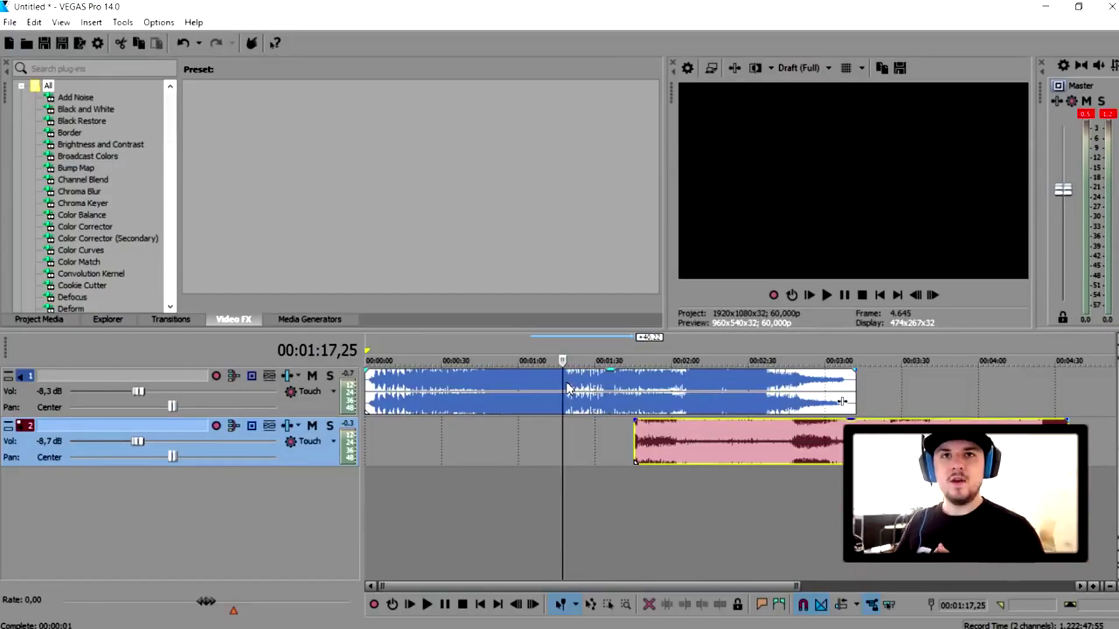
Step: Play the first song from the start and skip ahead to about 00:00:46 to listen for a transition point
key("ctrl+Home")
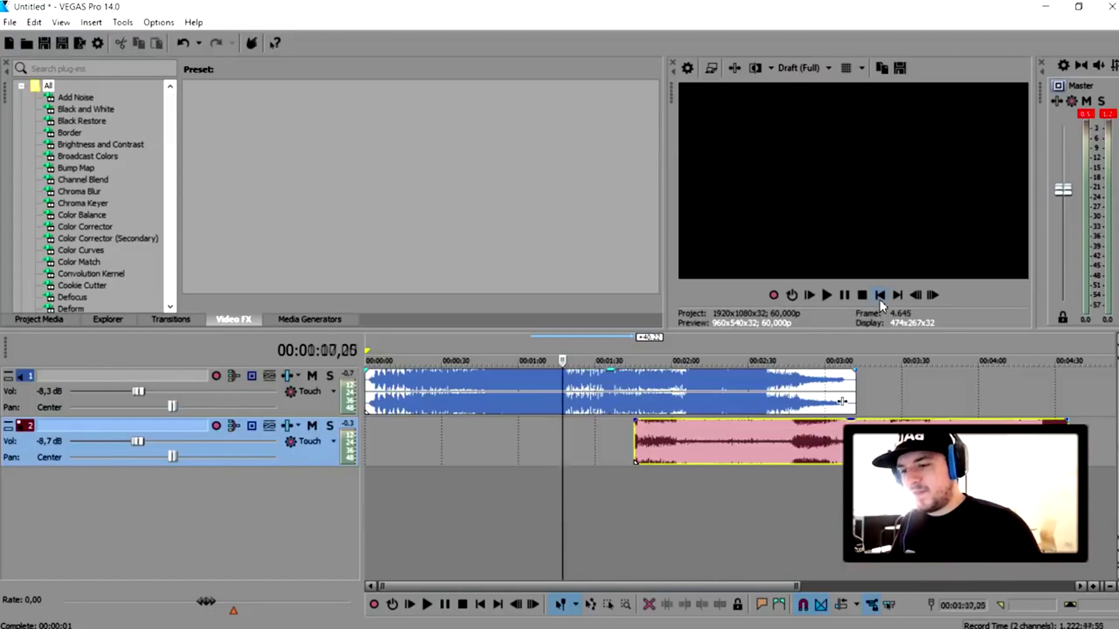
key("space")
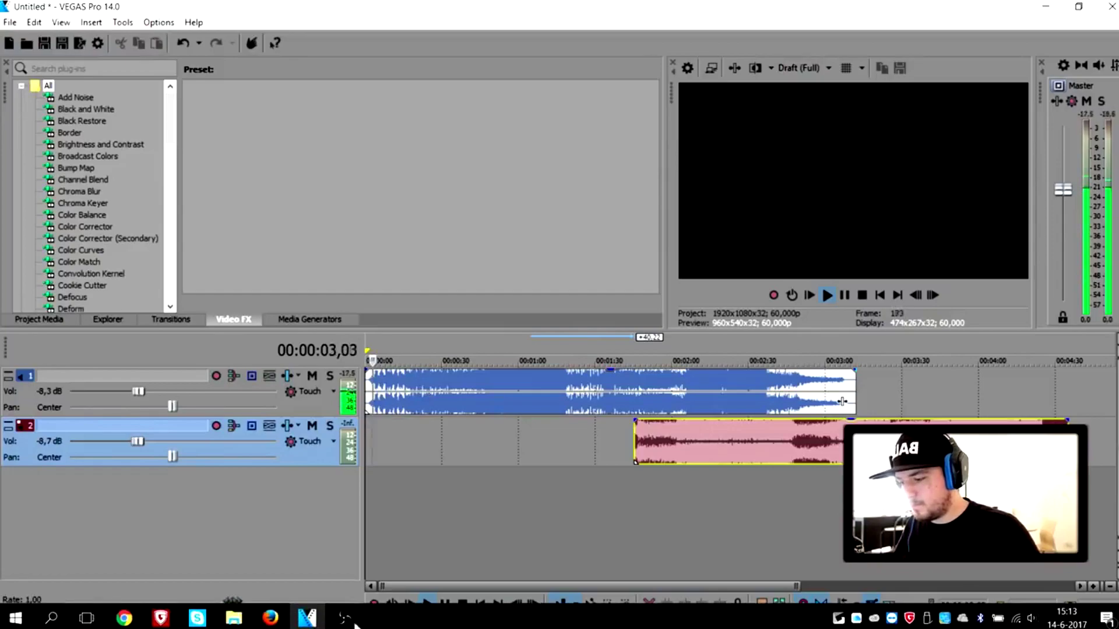
left_click(344, 618)
left_click(349, 620)
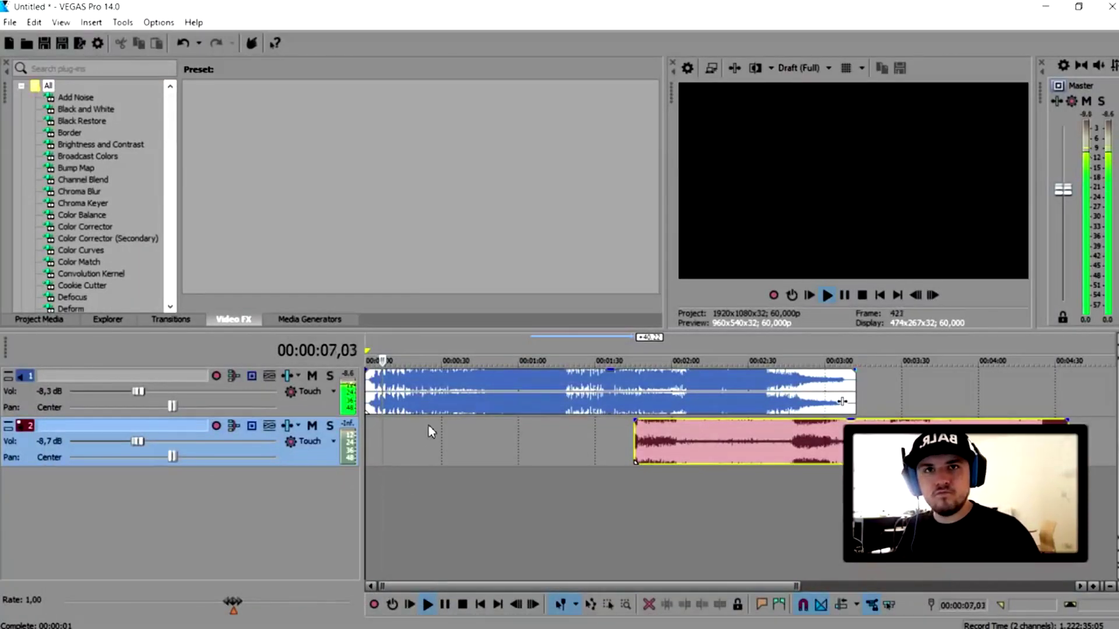
scroll(434, 422, "up", 3)
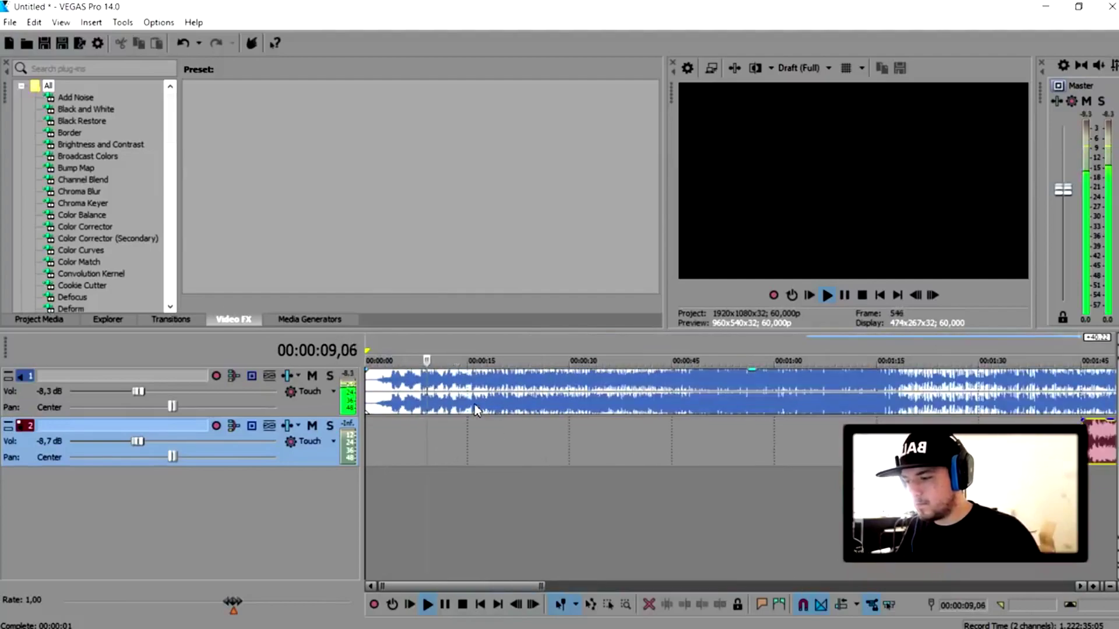
scroll(477, 409, "down", 3)
left_click(506, 350)
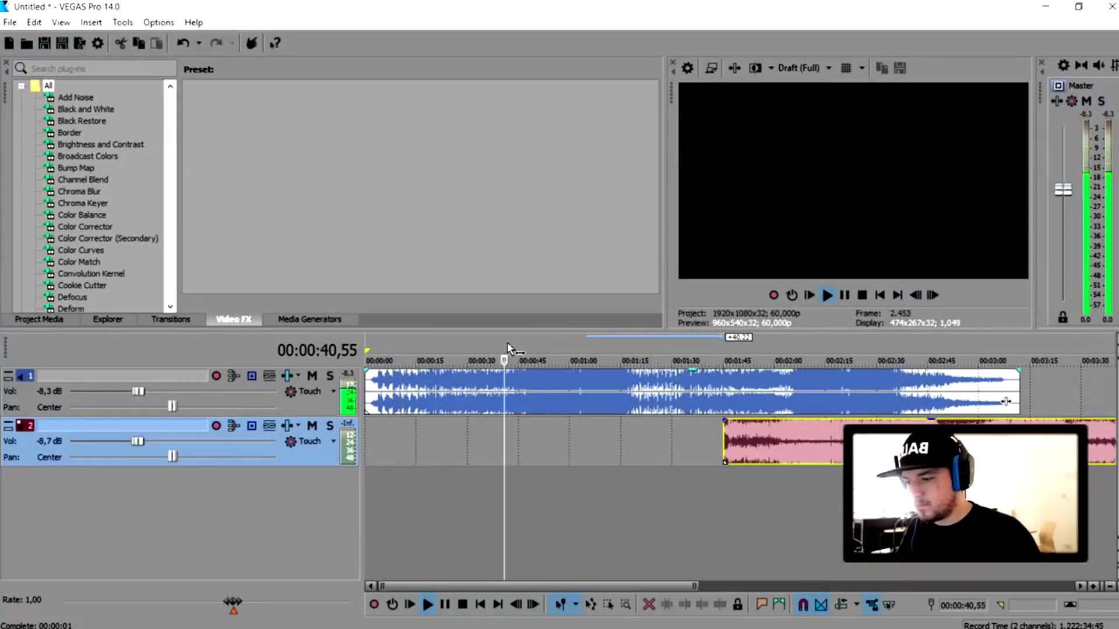
left_click(519, 349)
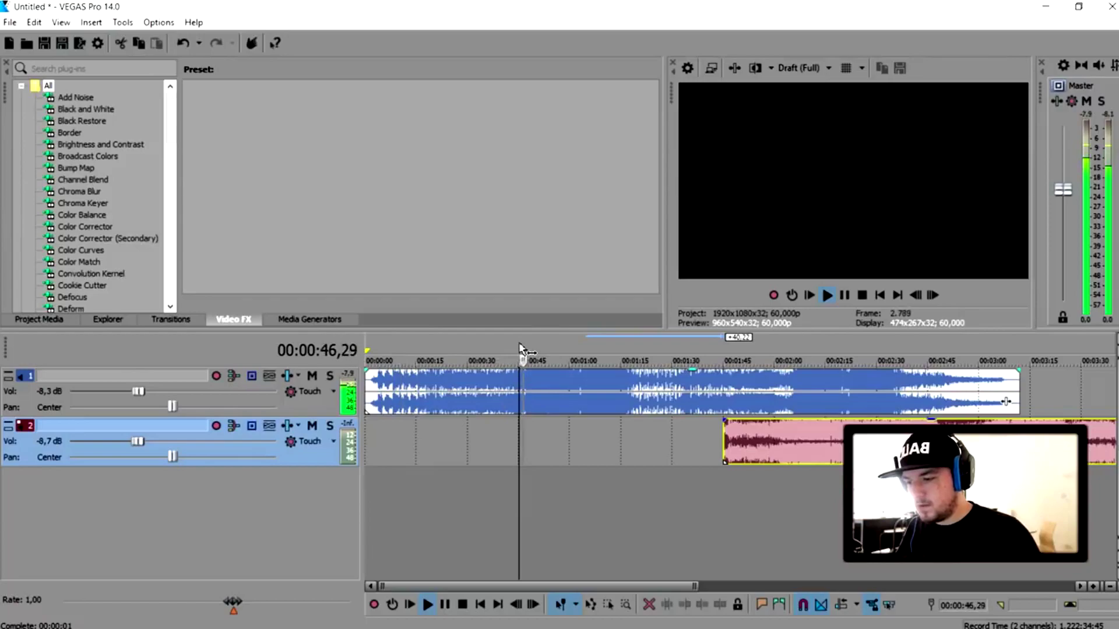
scroll(536, 382, "up", 4)
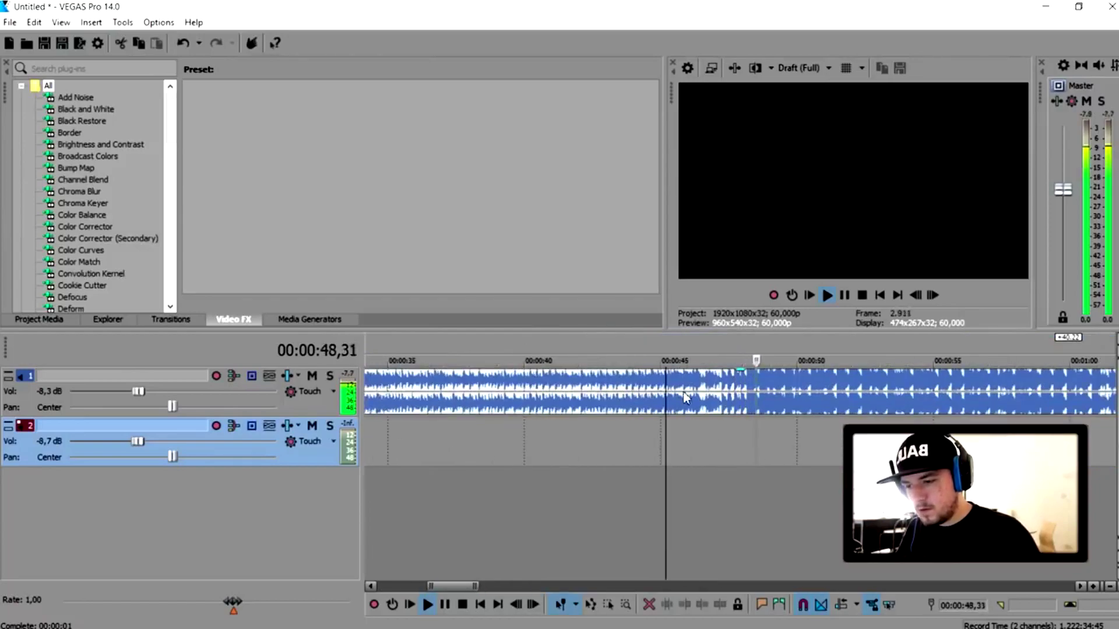
Step: Audition the first song around 47 to 48 seconds and place the cursor at 00:00:48,09
left_click(722, 391)
key("space")
scroll(744, 390, "up", 3)
scroll(744, 391, "down", 2)
key("space")
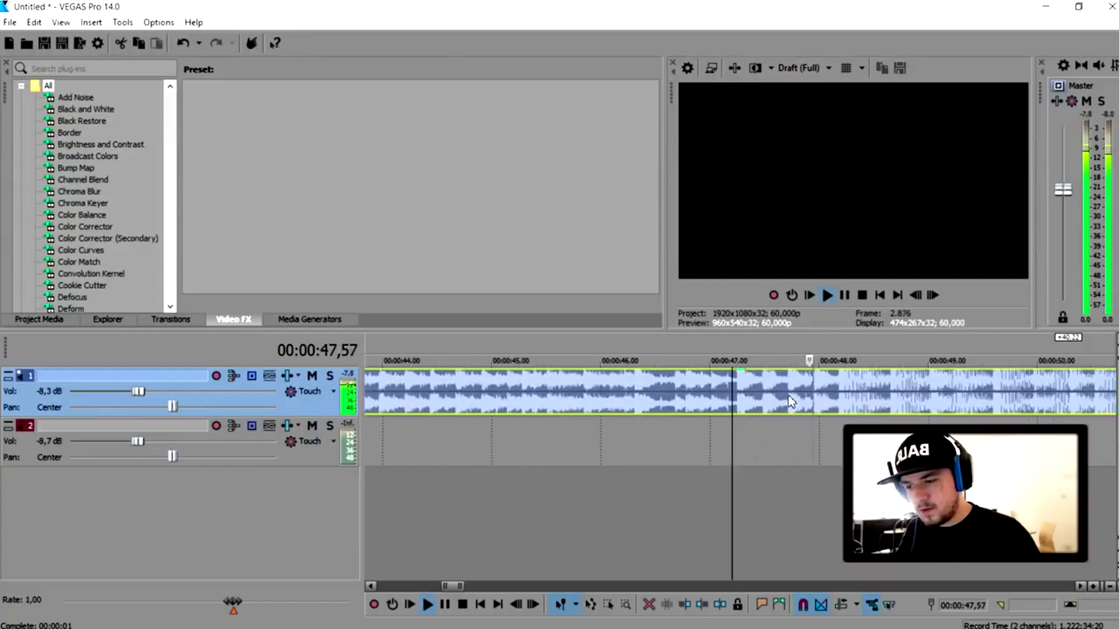
key("space")
left_click(834, 379)
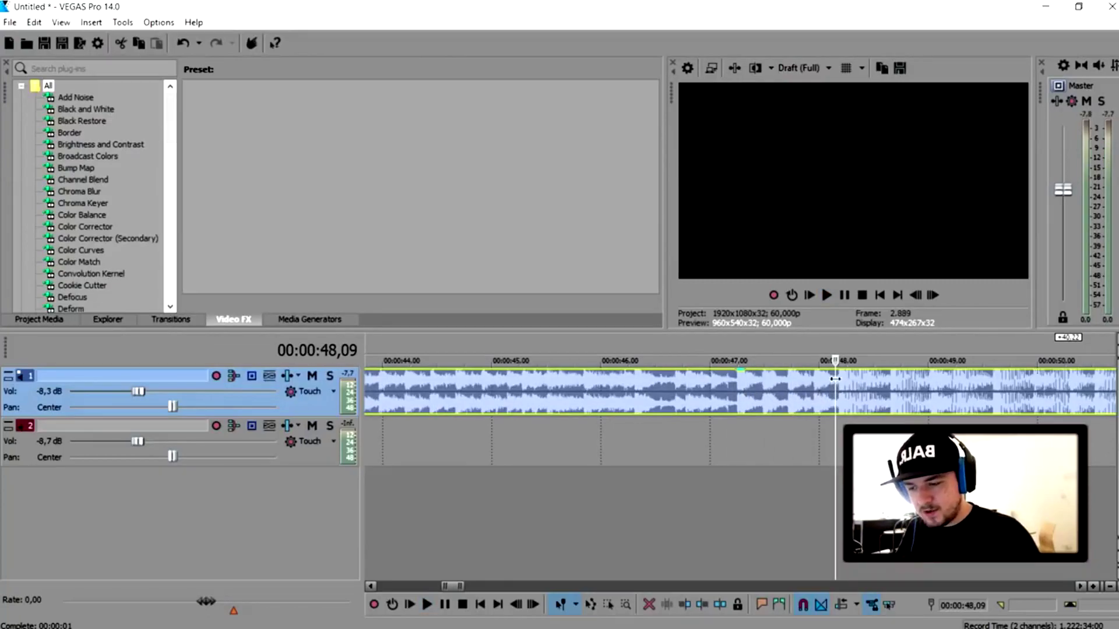
key("space")
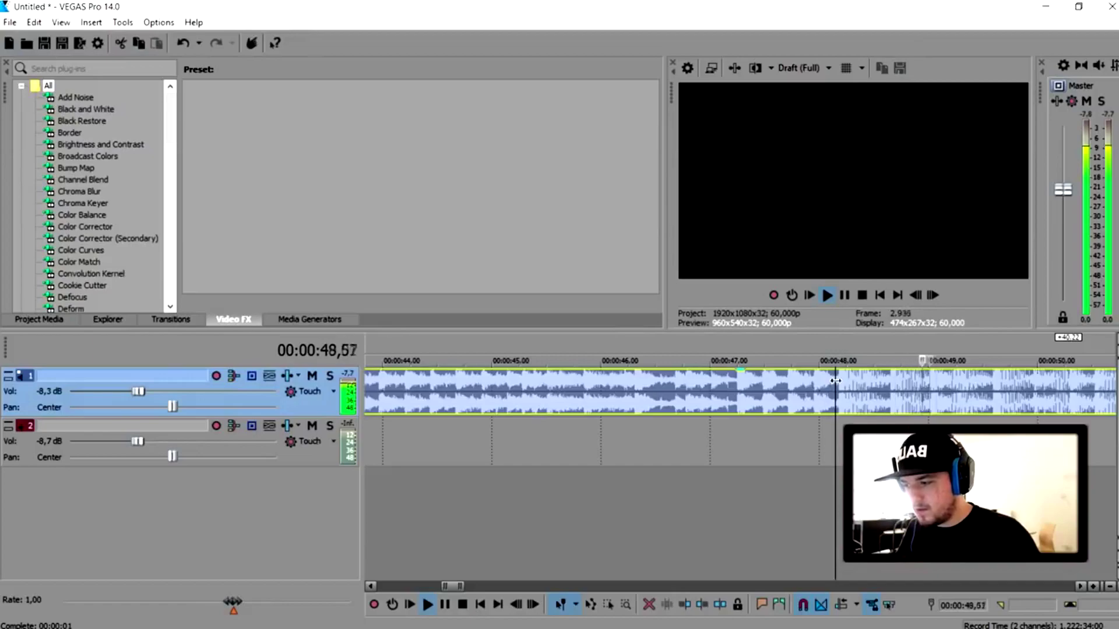
key("space")
key("space")
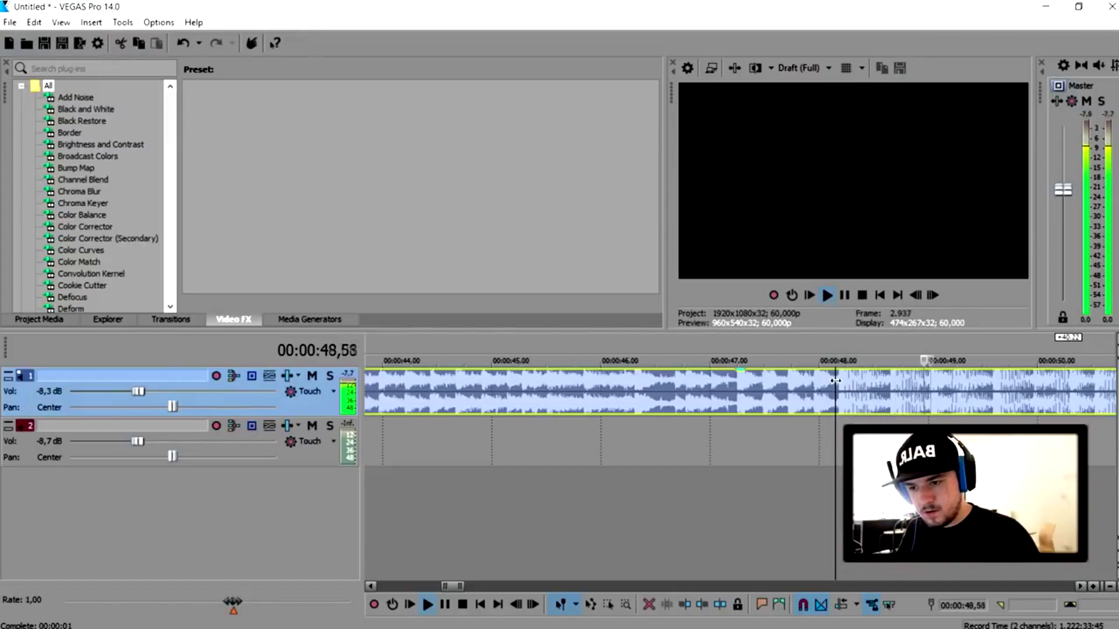
key("space")
Step: Split the first song at the cursor and delete the part after the cut
key("s")
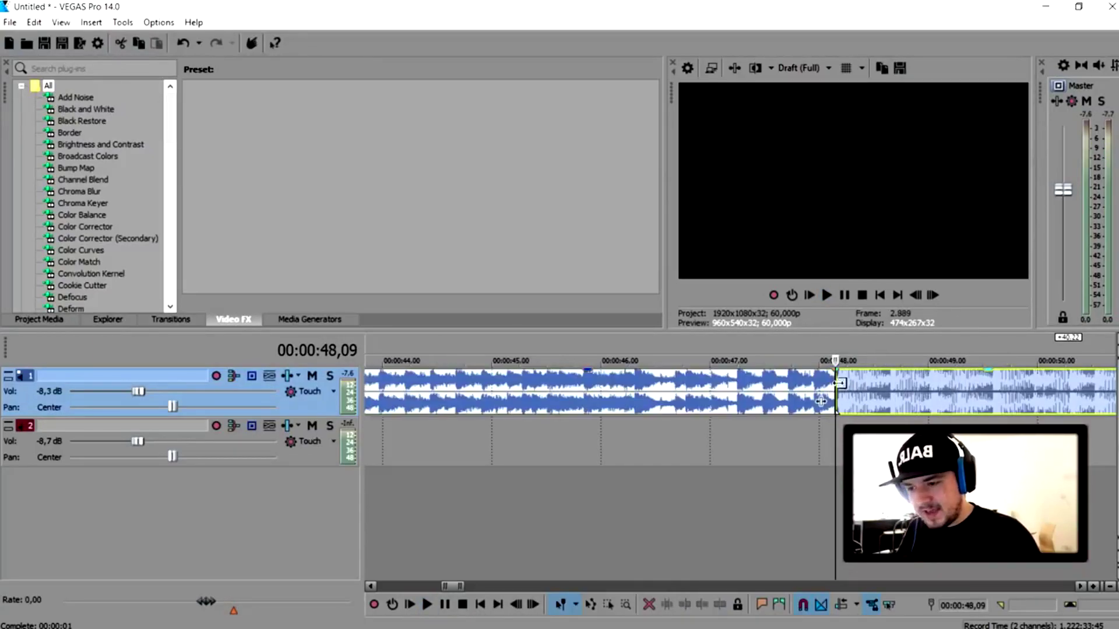
scroll(827, 400, "down", 4)
right_click(804, 405)
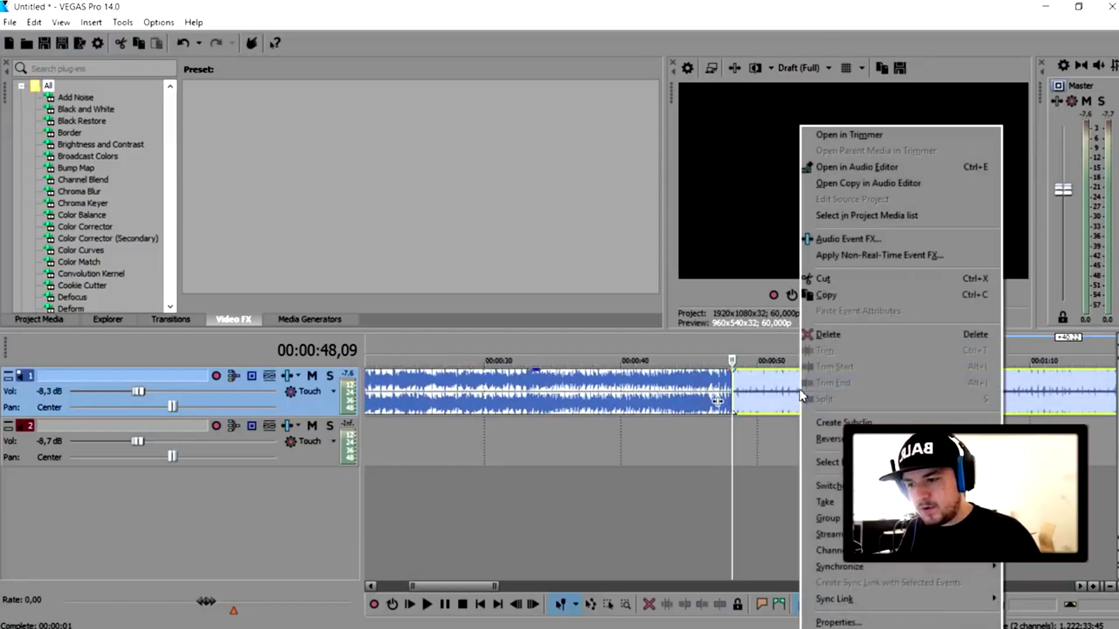
left_click(827, 333)
Step: Move the second song about 50 seconds earlier, closer to the end of the trimmed first song
scroll(809, 405, "down", 3)
left_click_drag(704, 434, 555, 441)
left_click(555, 443)
Step: Play the second song and skip ahead to about 00:01:25 to find a suitable entry point
scroll(730, 455, "up", 5)
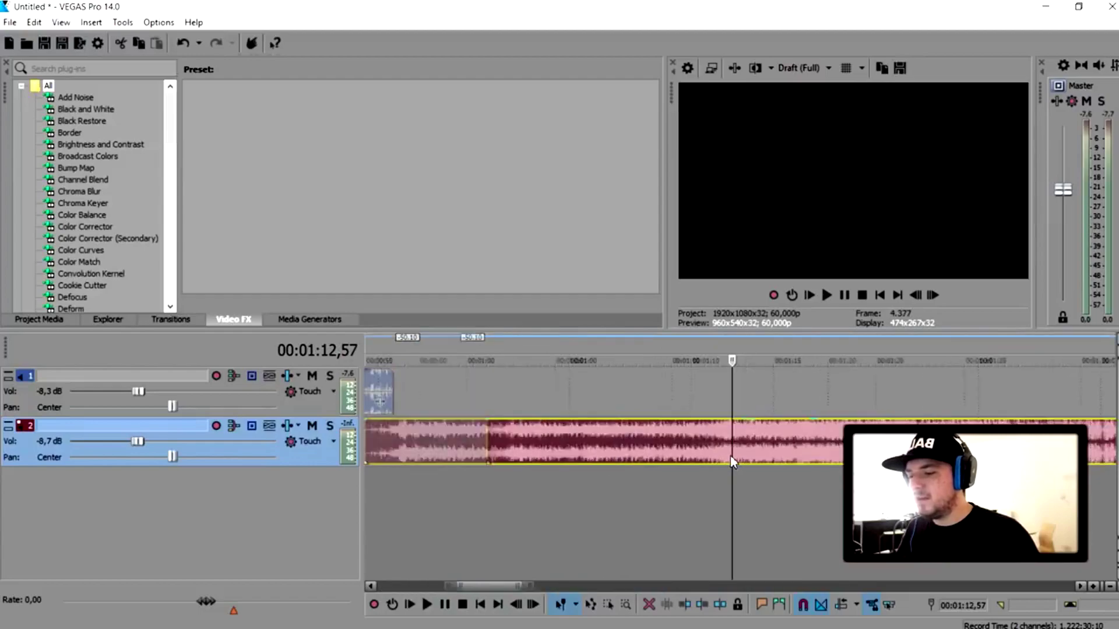
left_click(680, 455)
key("space")
scroll(670, 454, "up", 3)
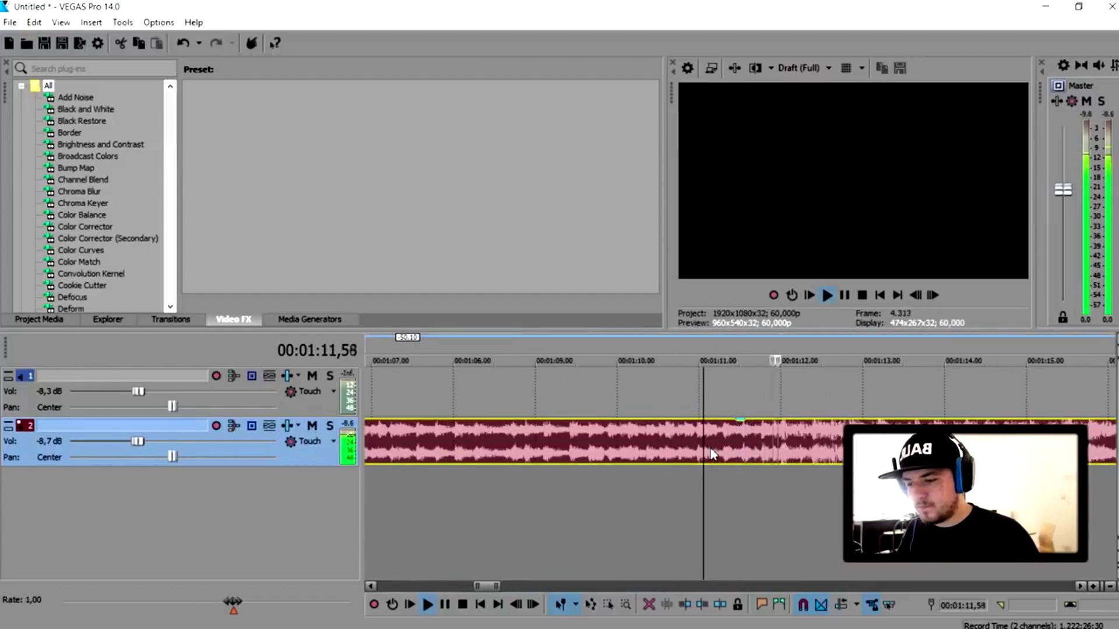
scroll(799, 456, "down", 4)
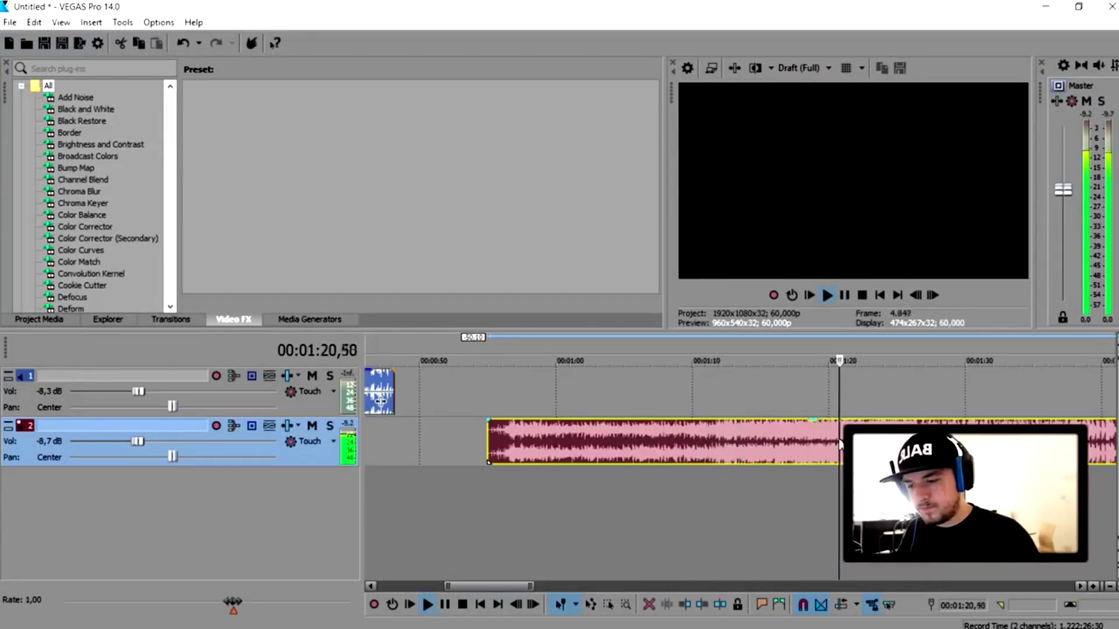
scroll(740, 443, "up", 4)
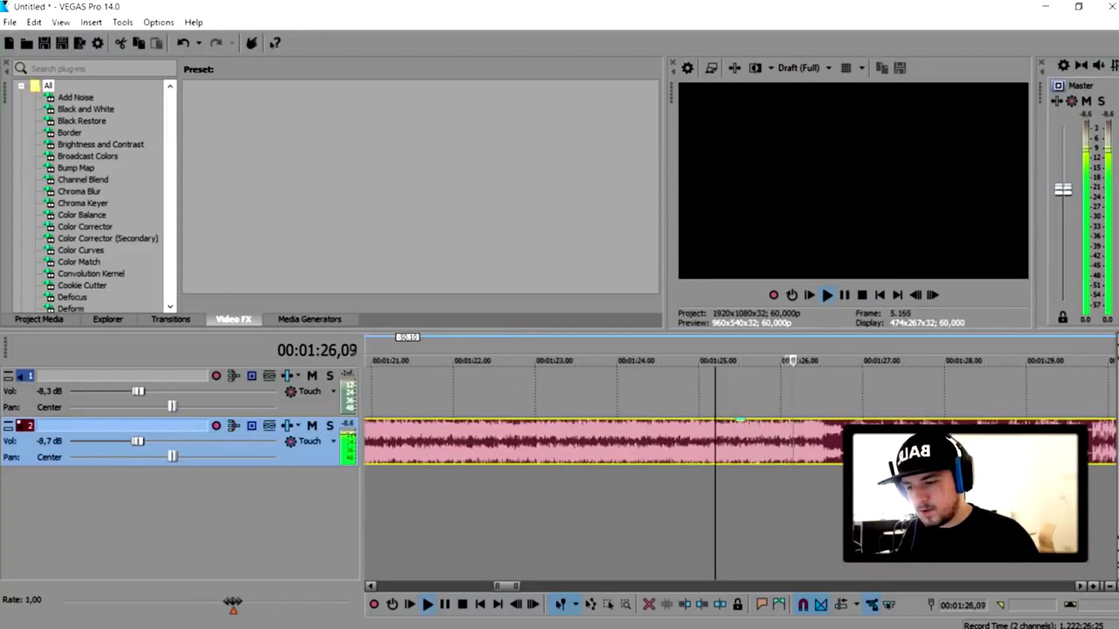
Step: Audition the second song around 00:01:26 and place the cursor at 00:01:26,52
key("space")
left_click(843, 433)
key("space")
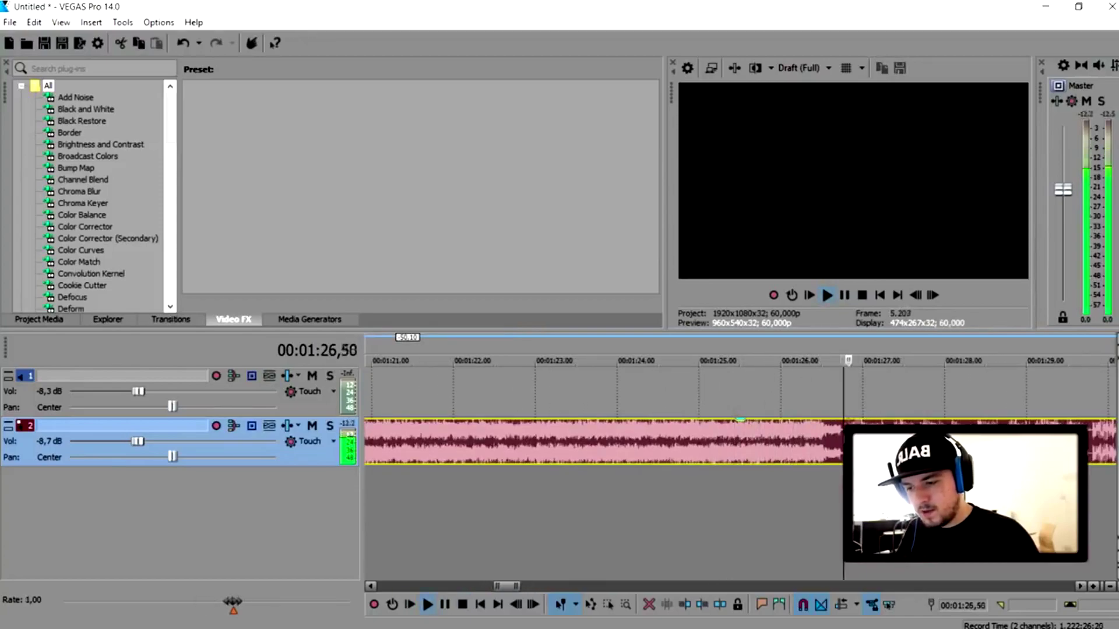
key("space")
left_click(852, 434)
key("space")
key("space")
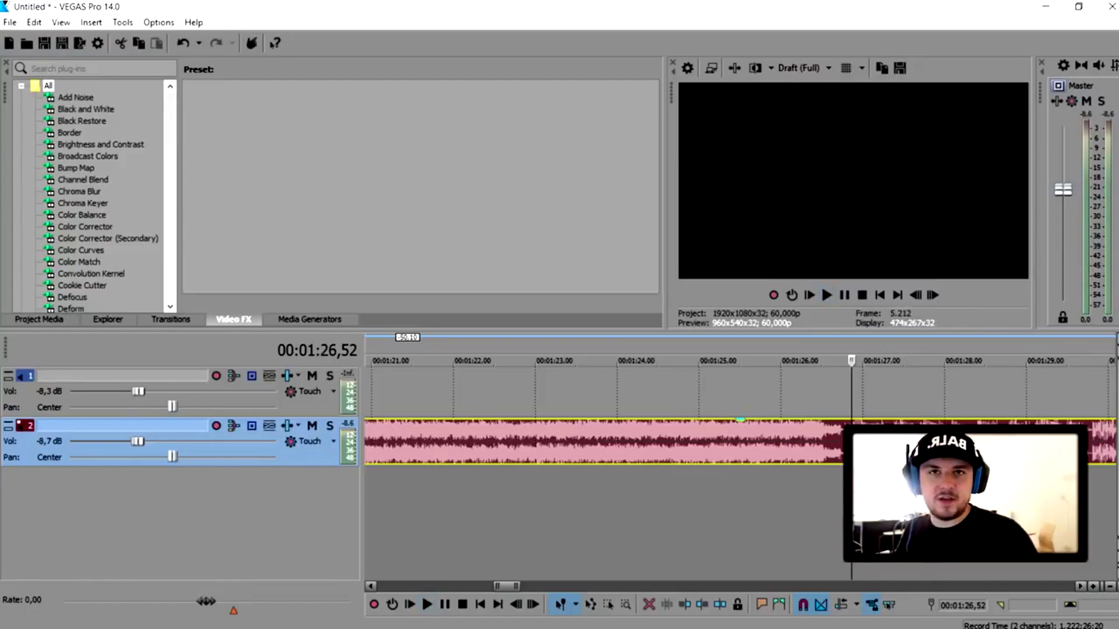
key("space")
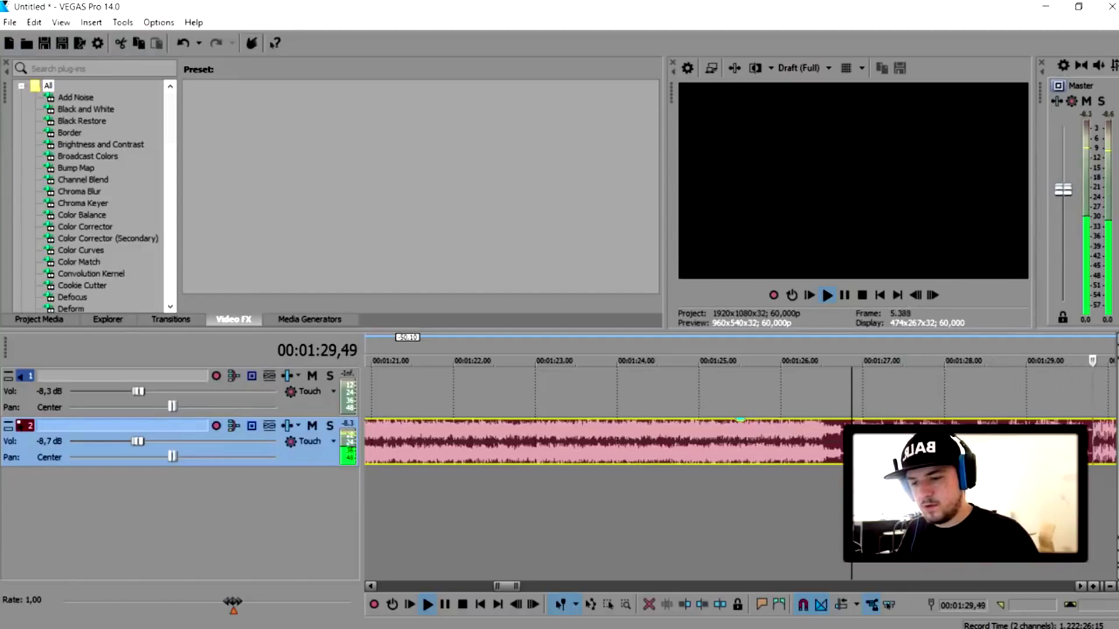
Step: Split the second song at 00:01:26,52 and delete the part before the cut
key("space")
right_click(752, 441)
left_click(775, 335)
Step: Move the remaining part of the second song onto track 1, directly against the first song's end at 00:00:48,09
scroll(757, 384, "down", 5)
left_click_drag(762, 461, 598, 394)
left_click(540, 356)
scroll(769, 417, "up", 5)
scroll(863, 405, "down", 2)
left_click_drag(919, 392, 843, 389)
scroll(847, 390, "up", 6)
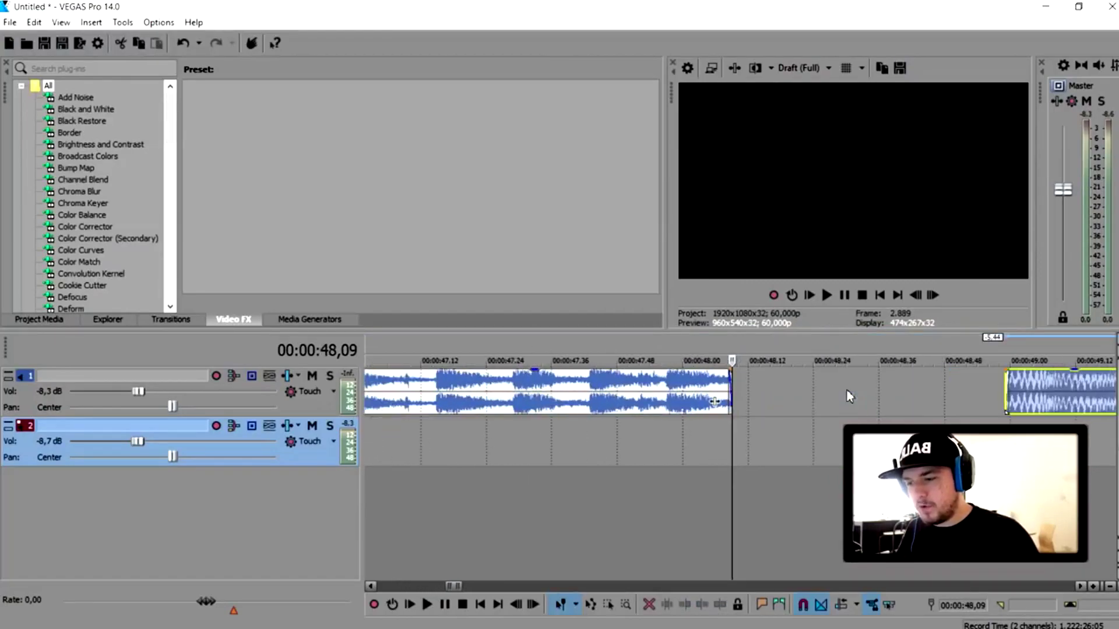
left_click_drag(949, 382, 764, 379)
Step: Nudge the second song earlier to overlap the first by 3 frames, playing across the join to check it
left_click(599, 333)
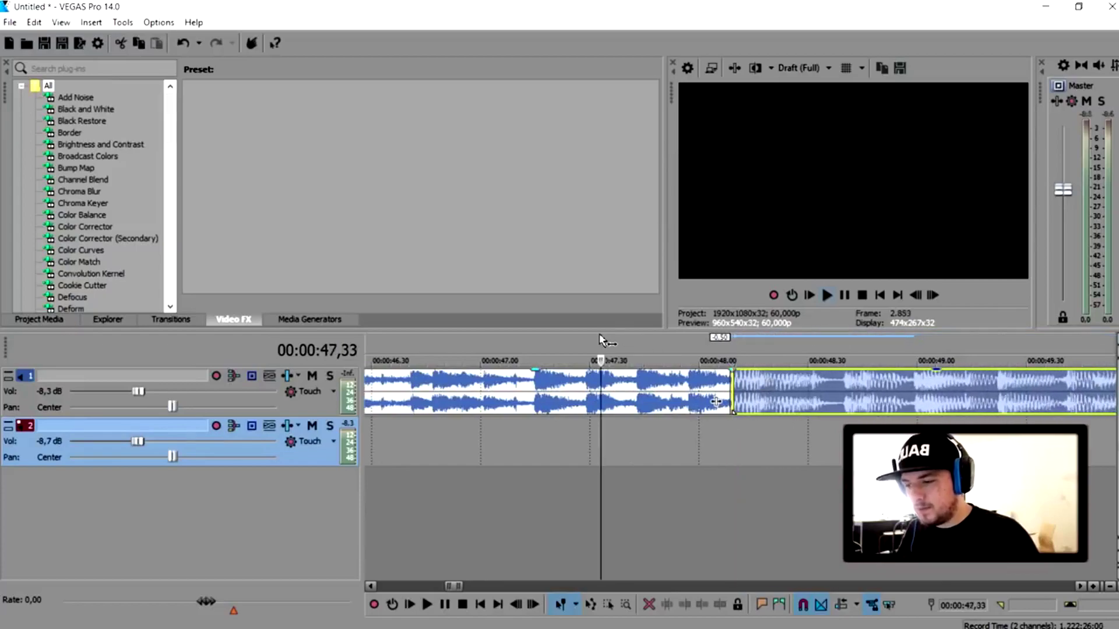
key("space")
key("space")
key("space")
left_click_drag(767, 390, 757, 392)
key("space")
key("space")
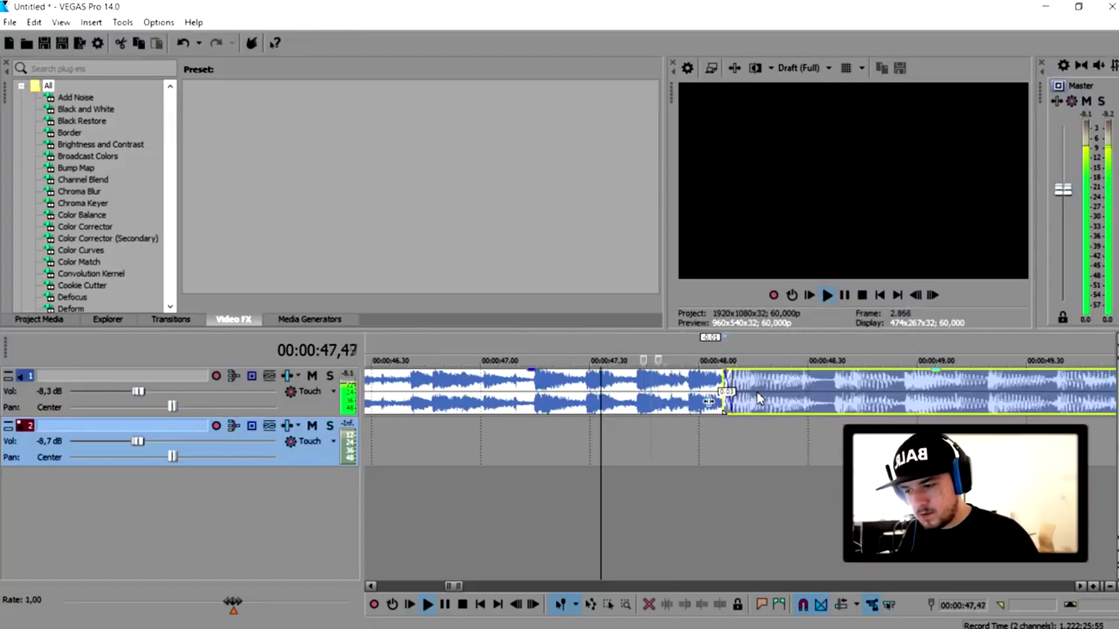
left_click(554, 339)
Step: Extend the end of the first song for a 14-frame crossfade and play across the join
key("space")
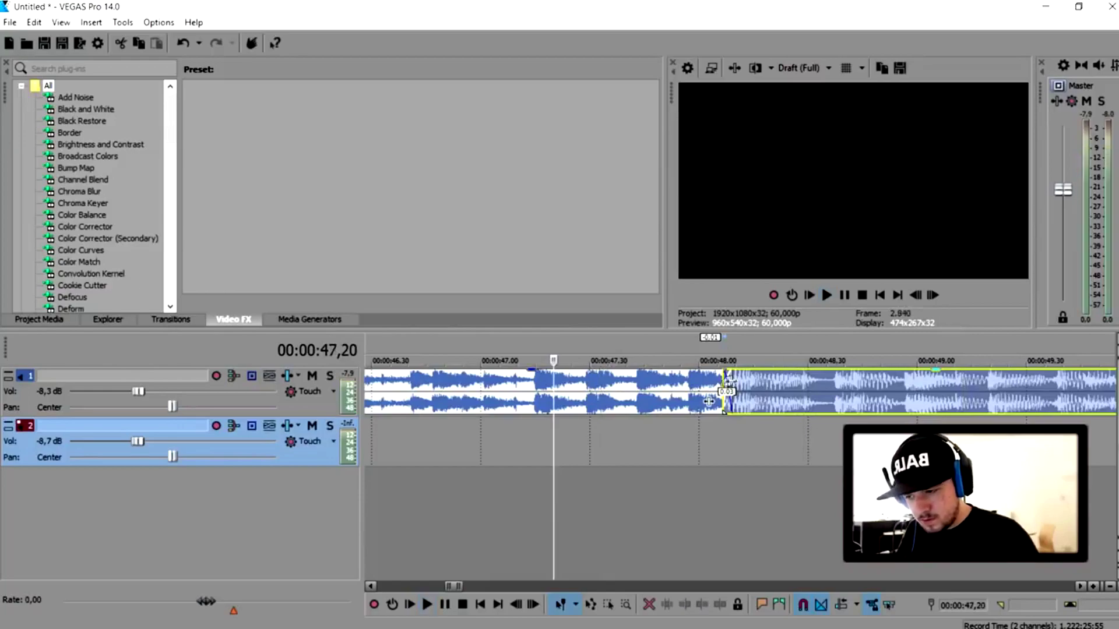
left_click_drag(729, 382, 774, 385)
key("space")
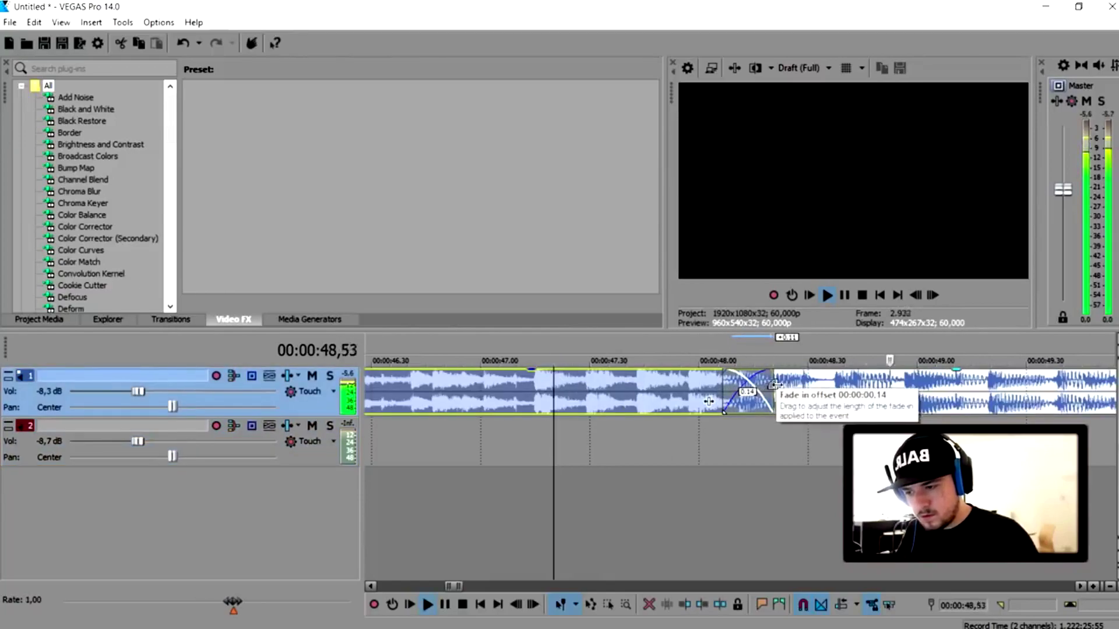
Step: Shorten the crossfade between the two songs to 4 frames and play across the join to check it
key("space")
left_click_drag(811, 387, 740, 386)
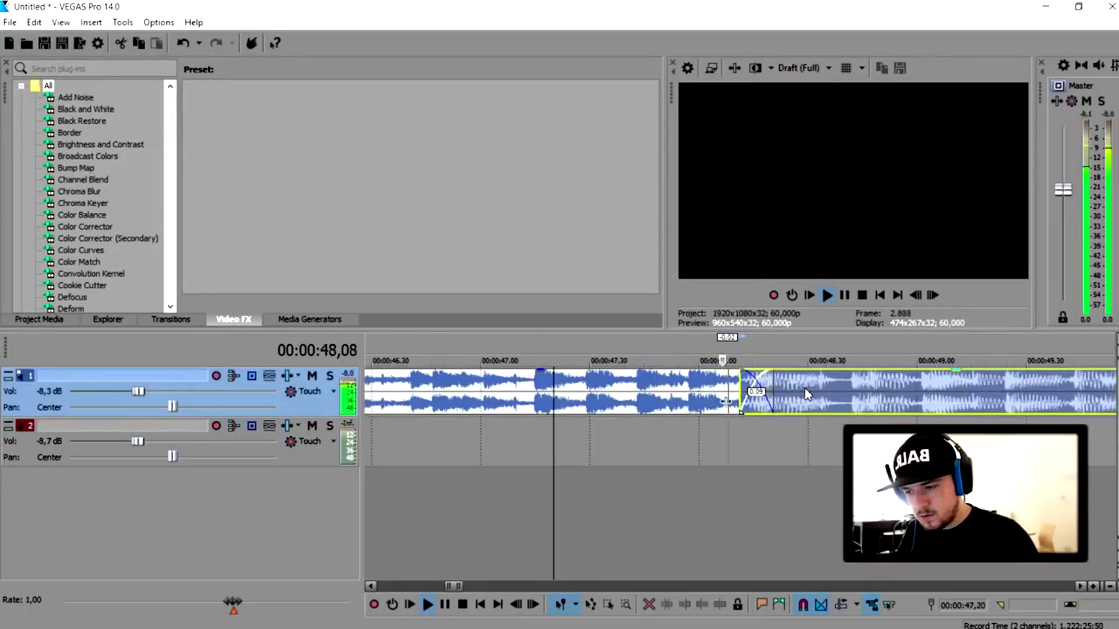
key("space")
key("space")
key("space")
key("space")
key("space")
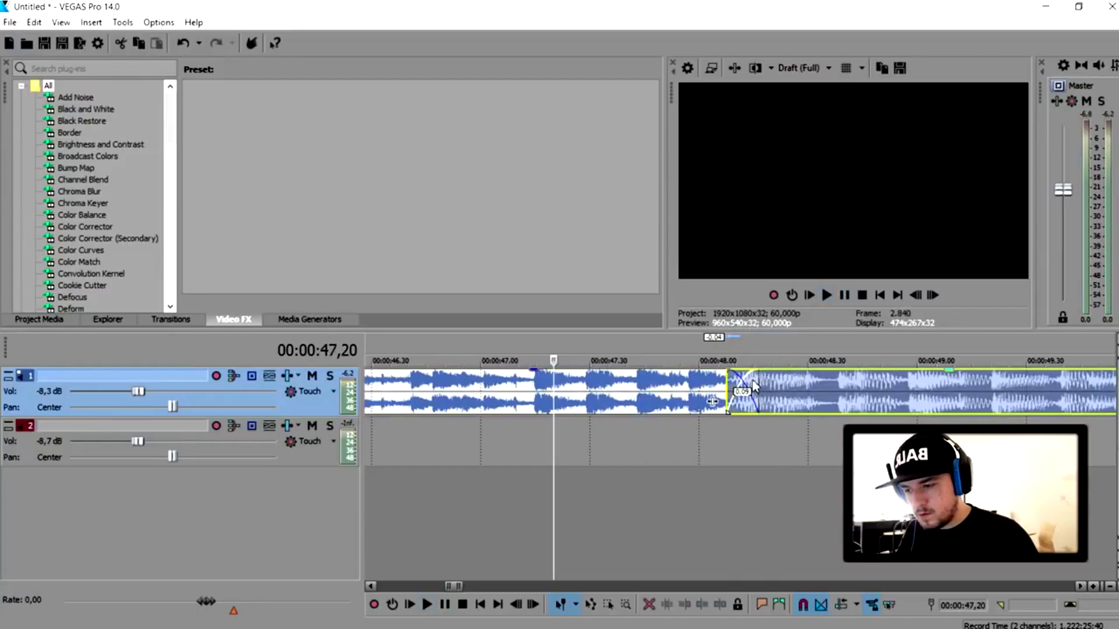
left_click(754, 385)
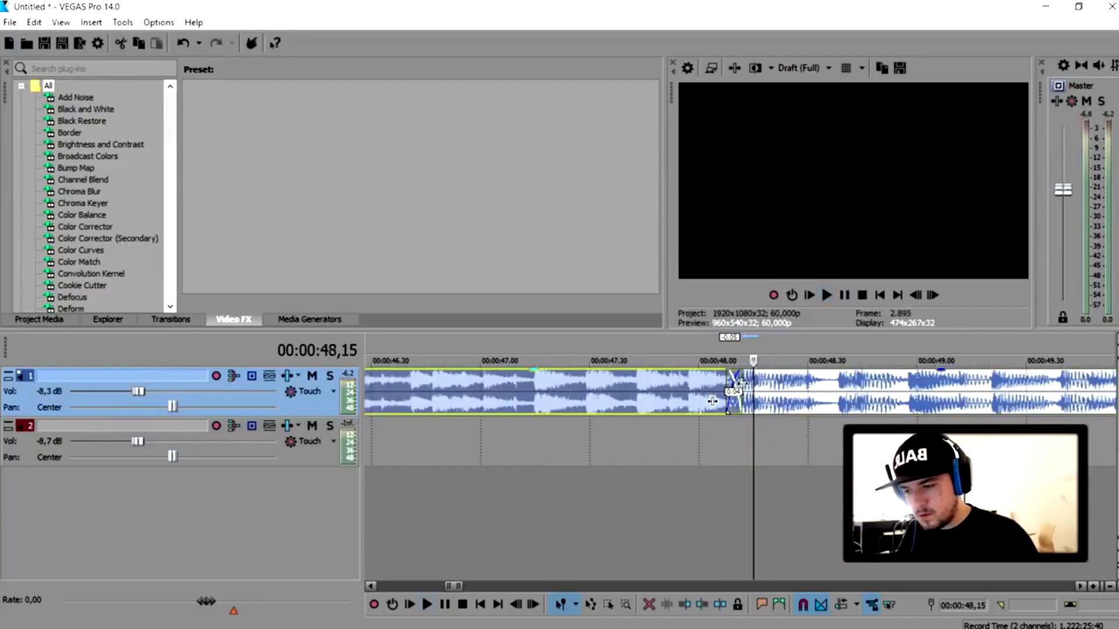
left_click(631, 340)
key("space")
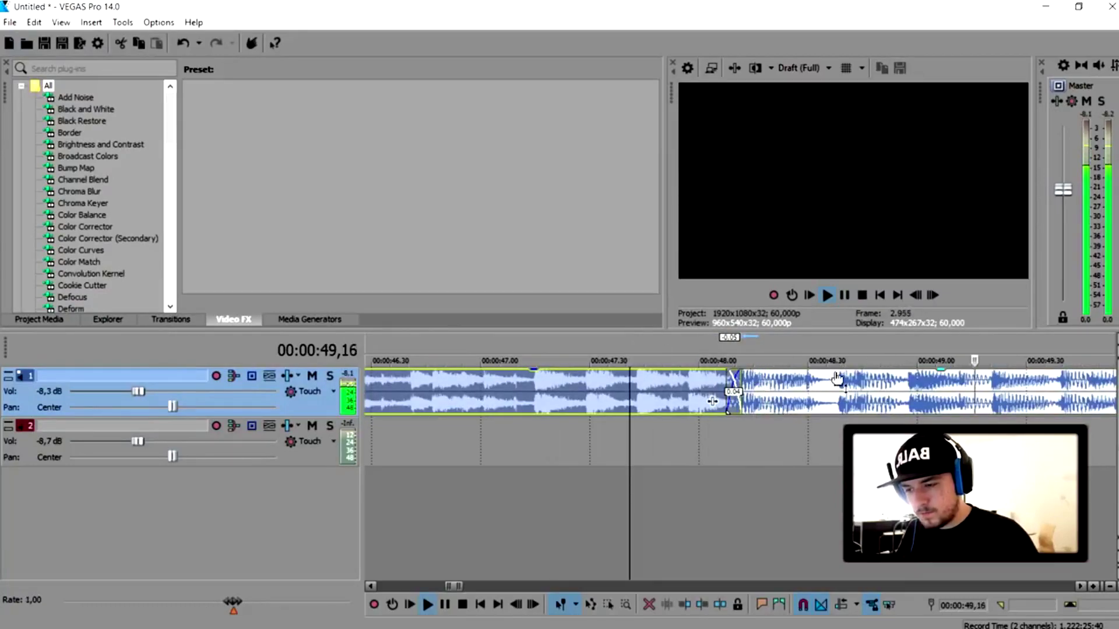
key("space")
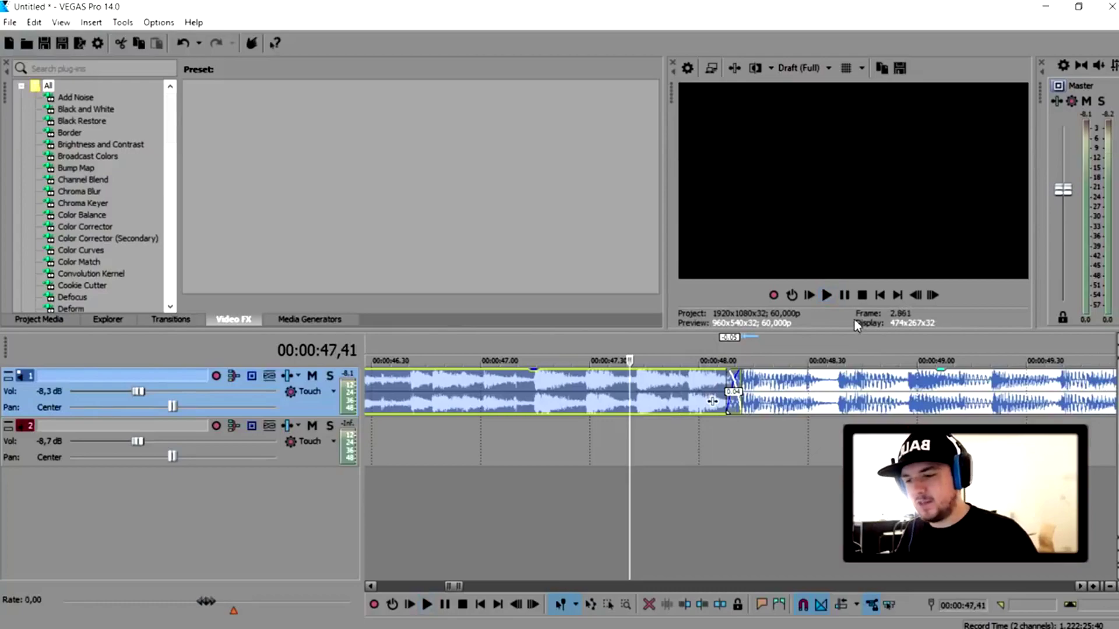
Step: Return to the start of the project and play the joined songs
left_click(880, 296)
scroll(675, 374, "down", 7)
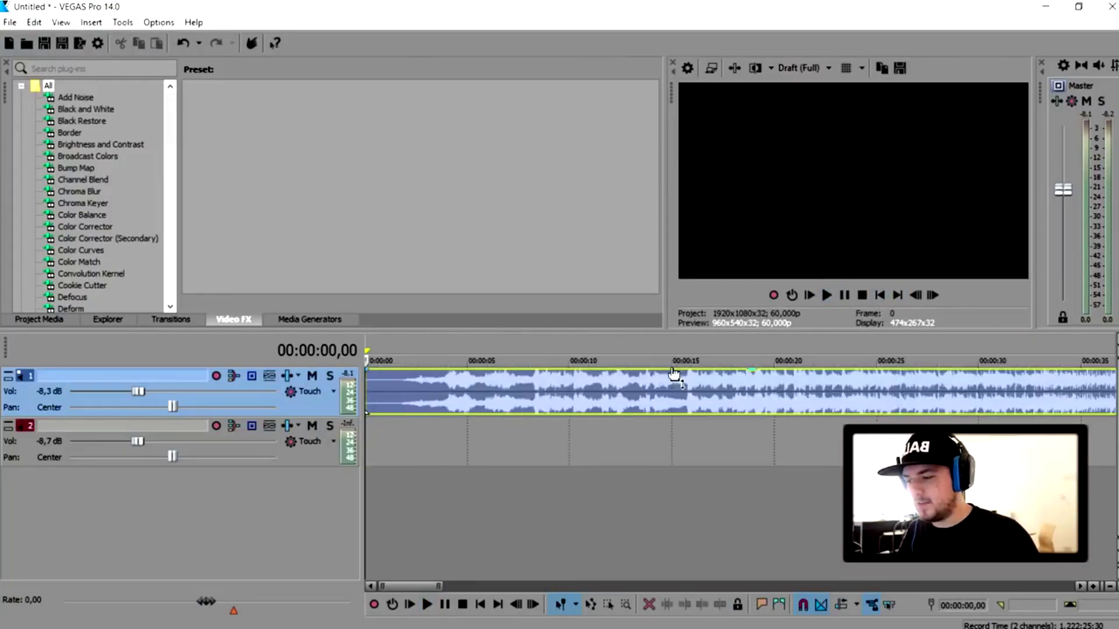
scroll(673, 376, "up", 1)
key("space")
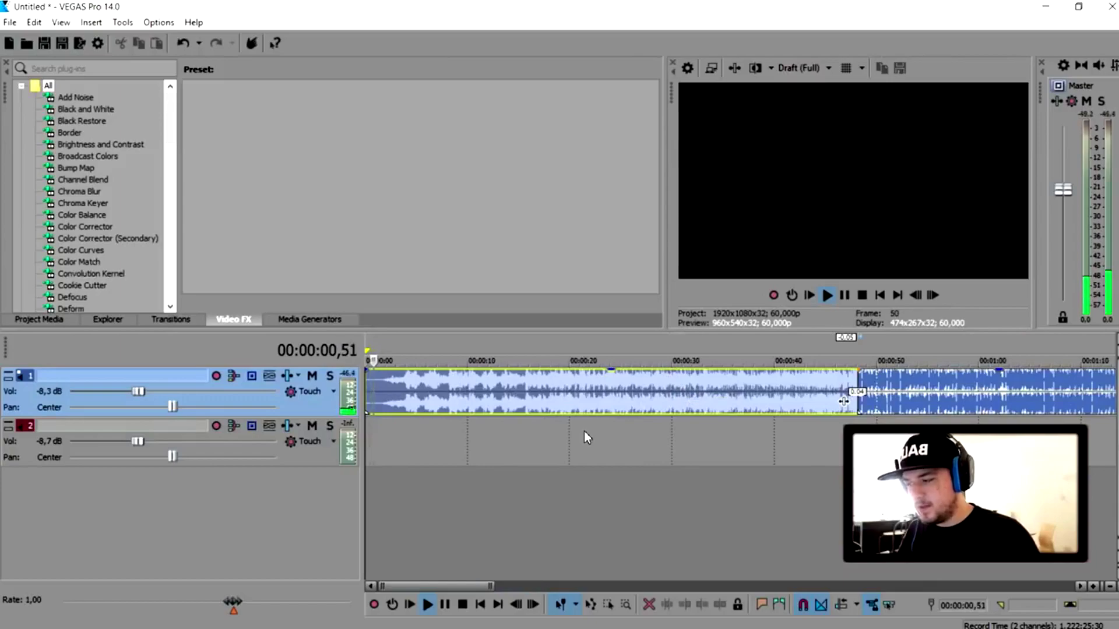
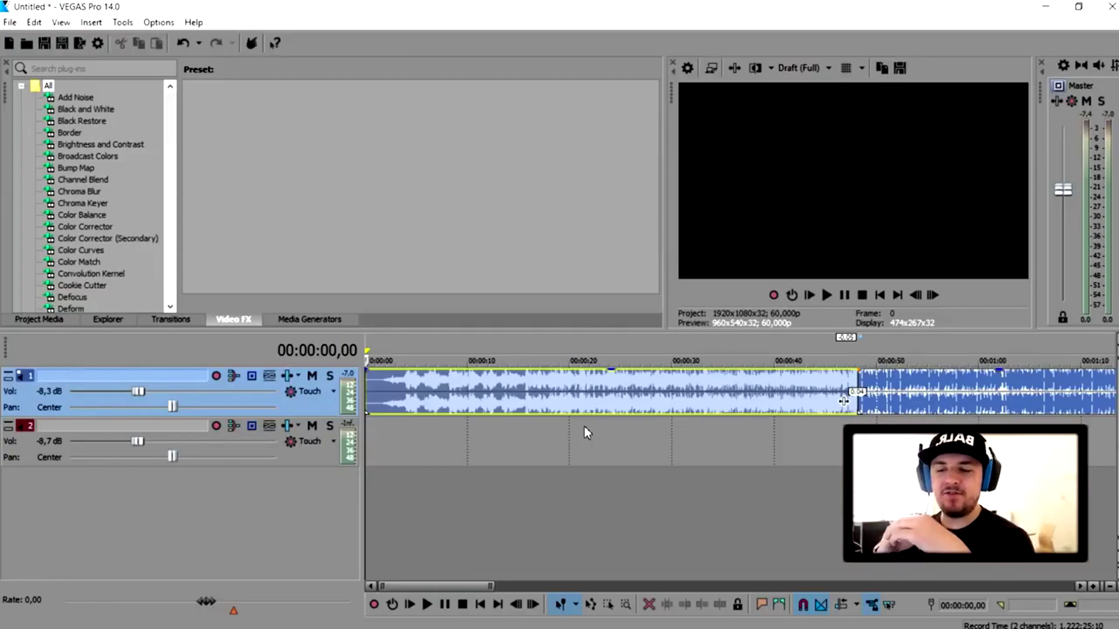
Step: Try moving the first song to the second track, extending its end about 10 seconds under the second song, and playing the overlap
left_click_drag(729, 392, 746, 443)
left_click_drag(855, 451, 959, 449)
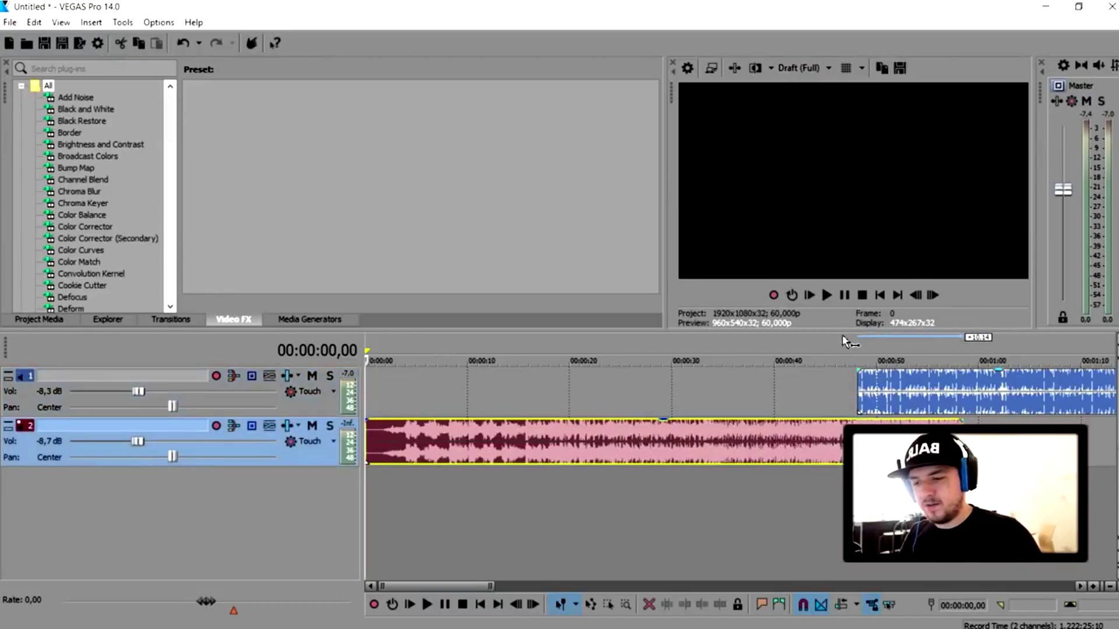
left_click(842, 357)
scroll(863, 357, "up", 1)
key("space")
scroll(865, 357, "up", 3)
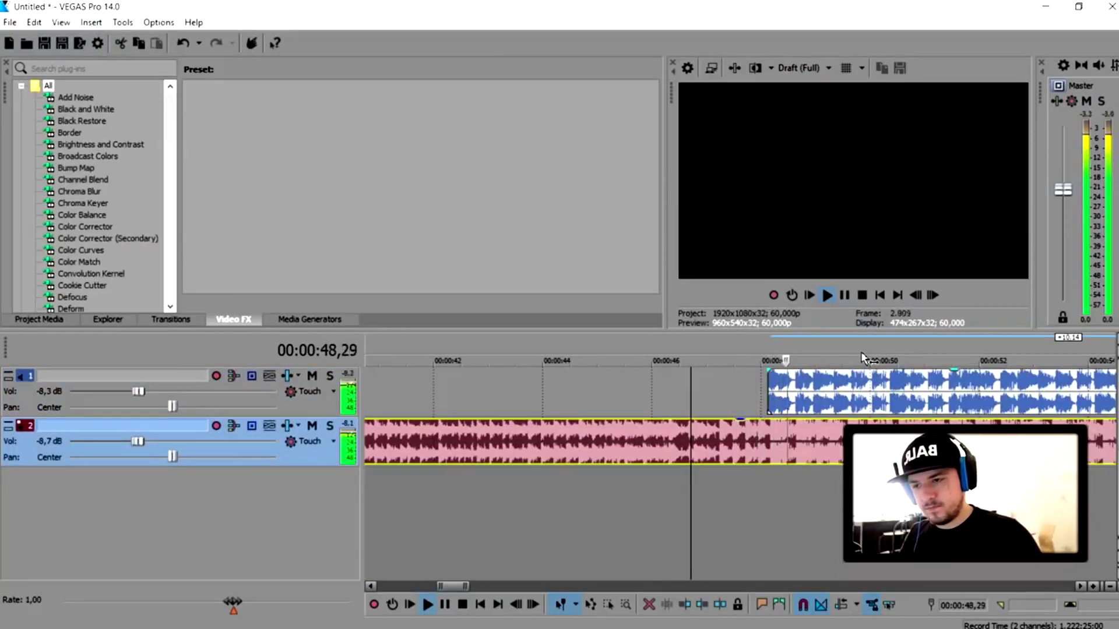
scroll(865, 358, "down", 2)
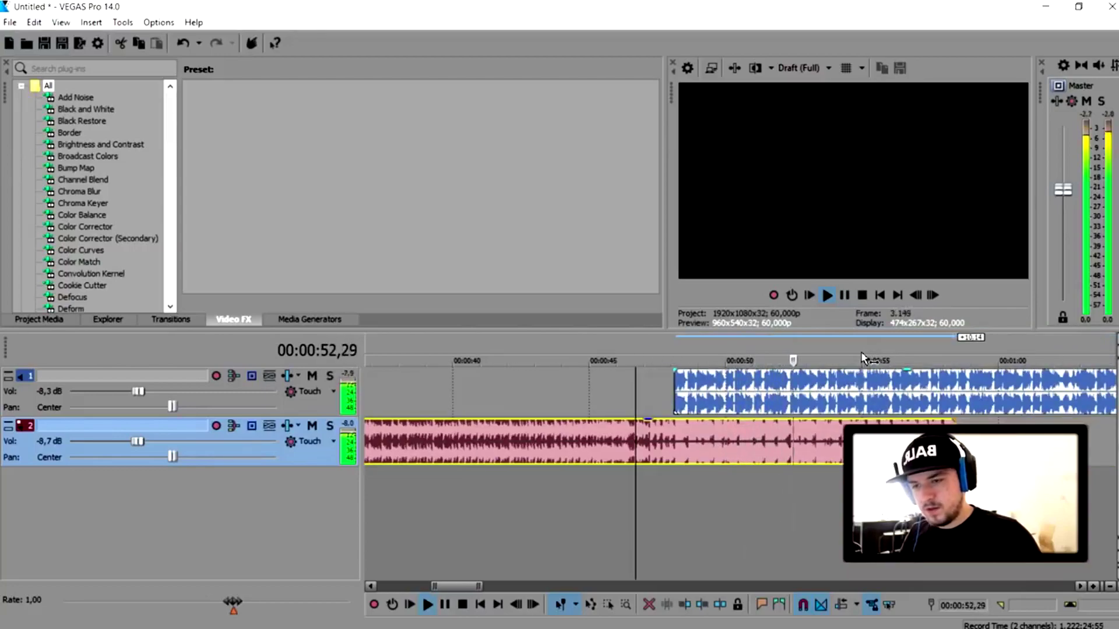
key("space")
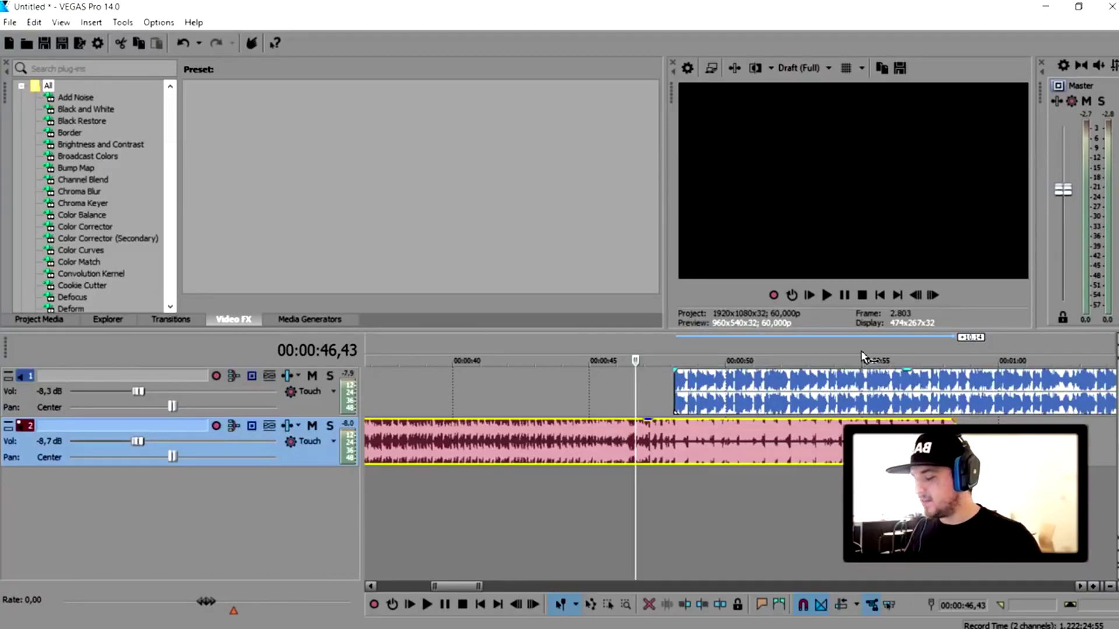
key("ctrl+z")
key("ctrl+z")
Step: Play across the join between the two crossfaded songs
key("space")
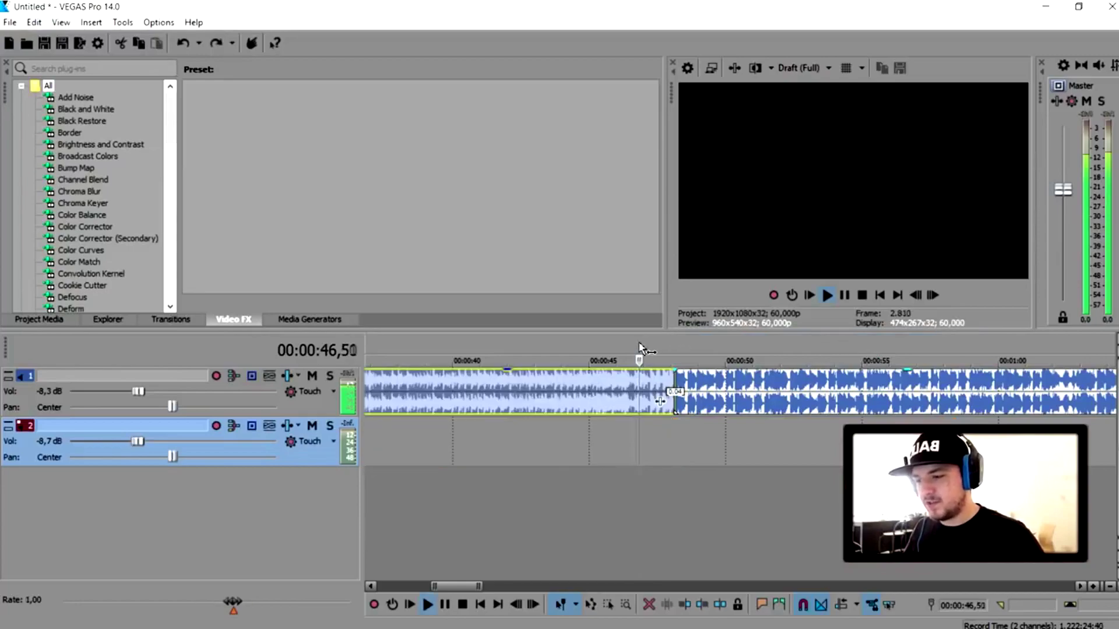
scroll(656, 352, "up", 3)
scroll(655, 353, "down", 4)
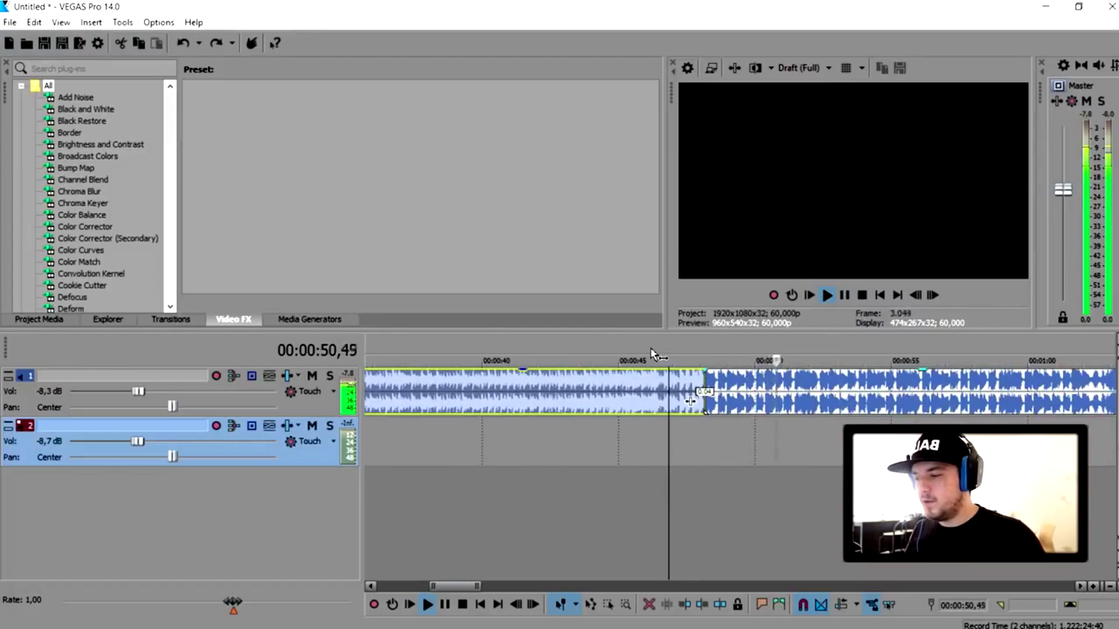
key("space")
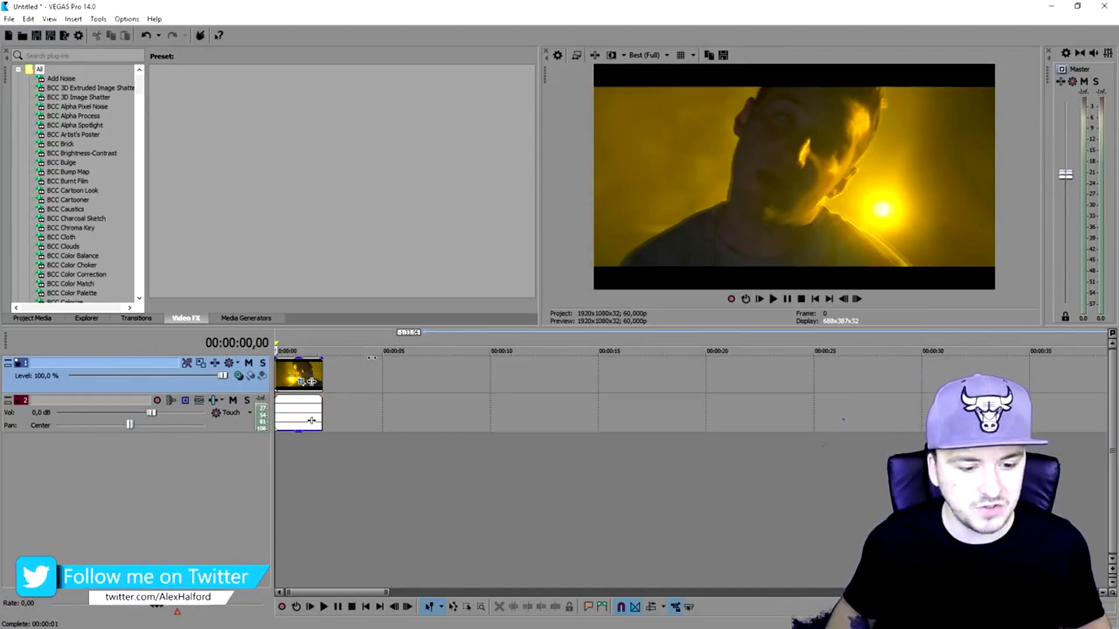
Step: Return to the start of the project and play the short music video clip several times to examine its motion
left_click(368, 401)
left_click(408, 401)
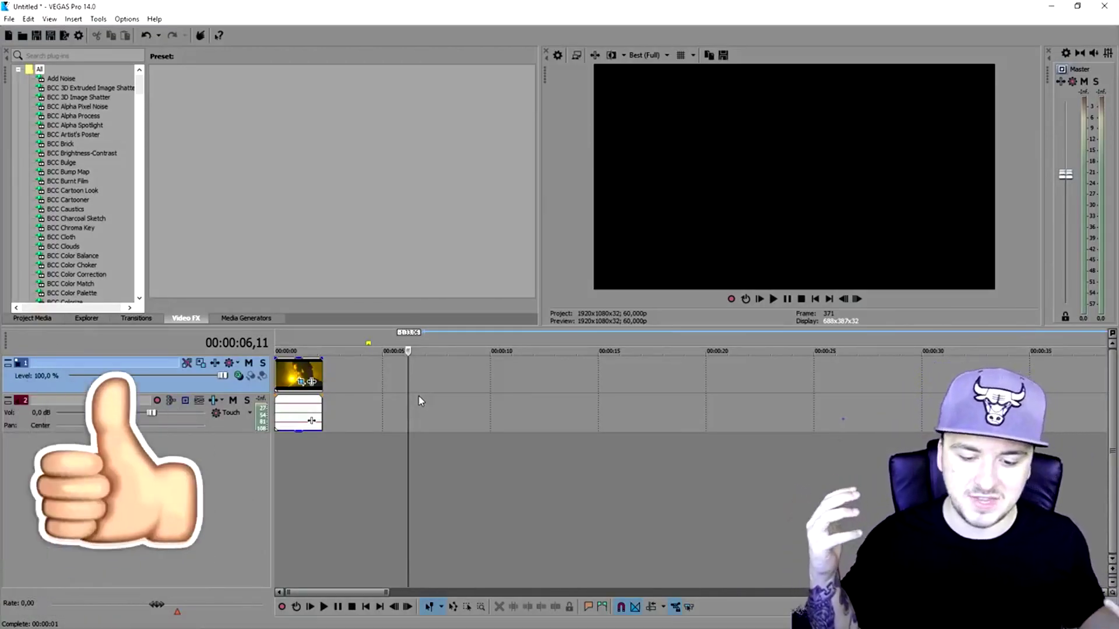
left_click(815, 300)
scroll(458, 418, "up", 4)
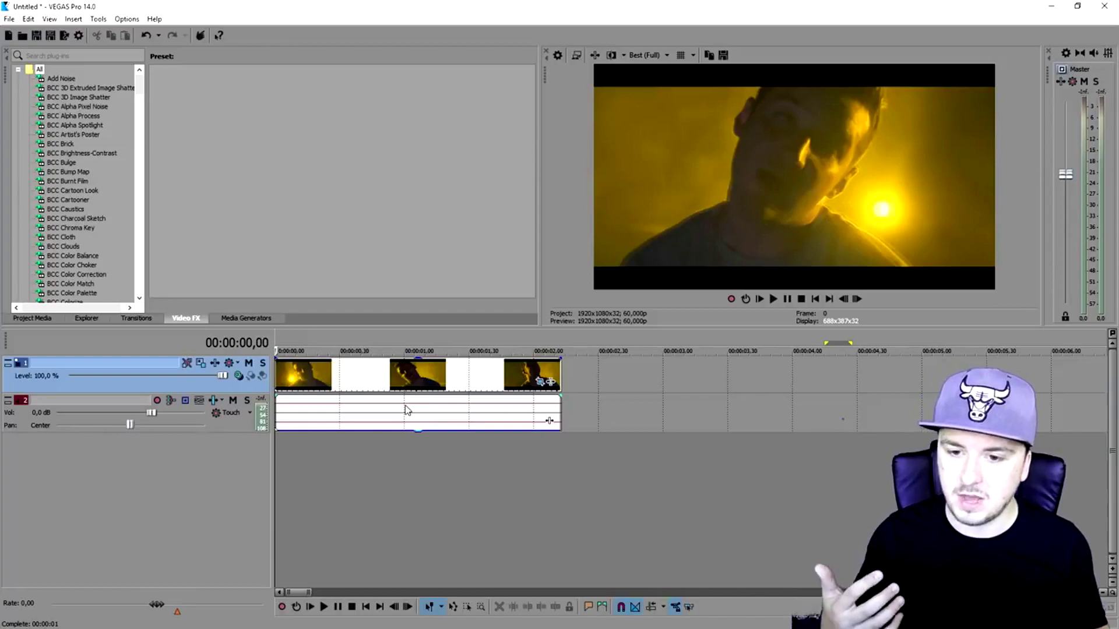
key("space")
key("space")
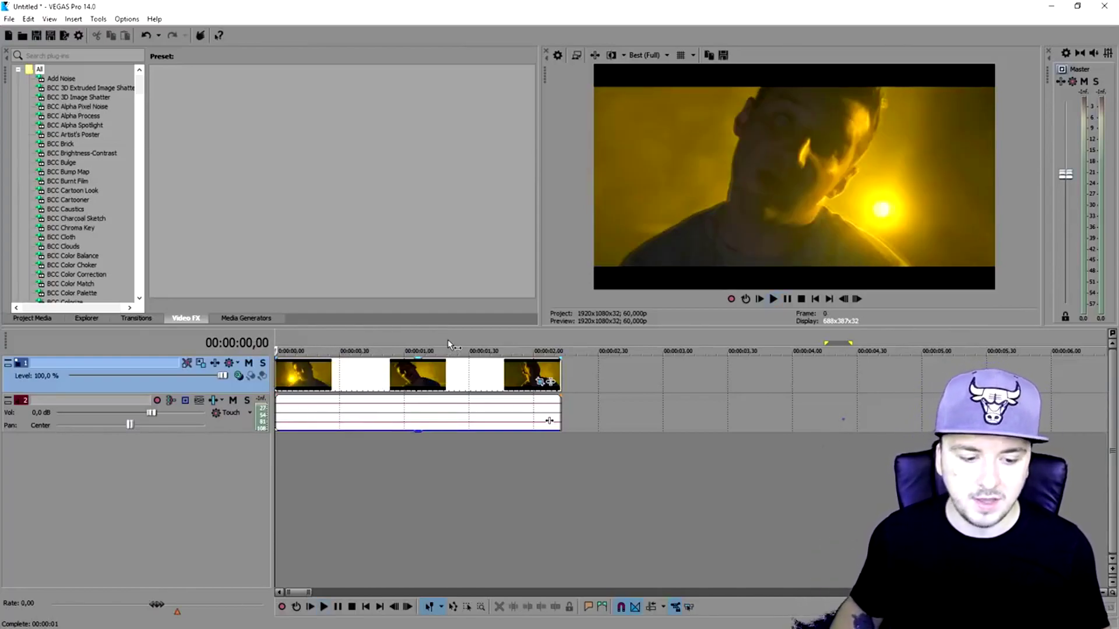
key("space")
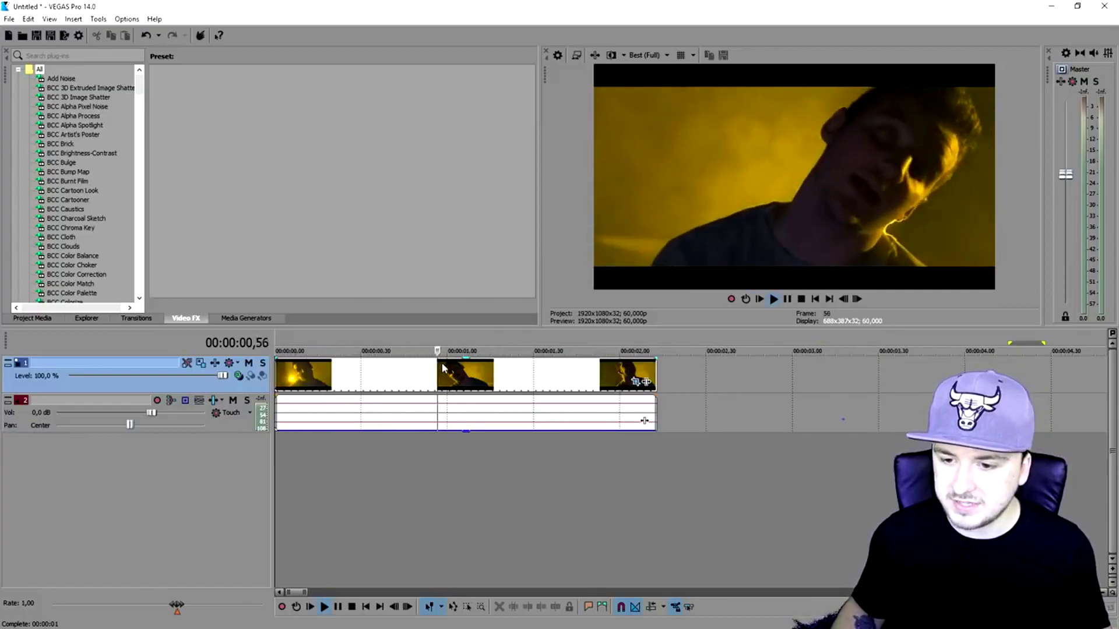
key("space")
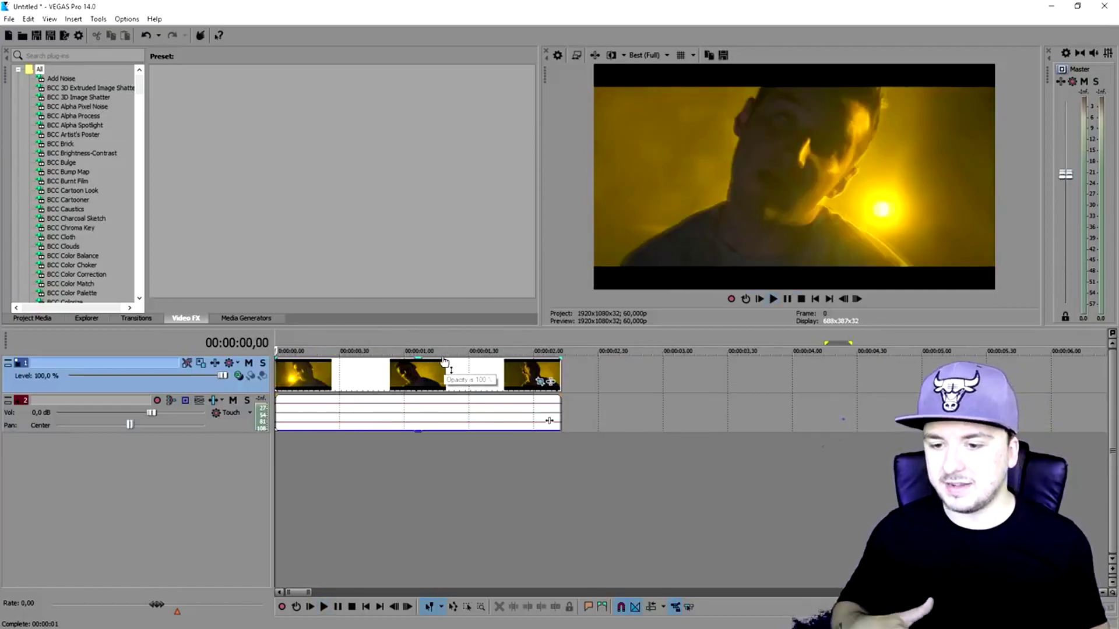
key("space")
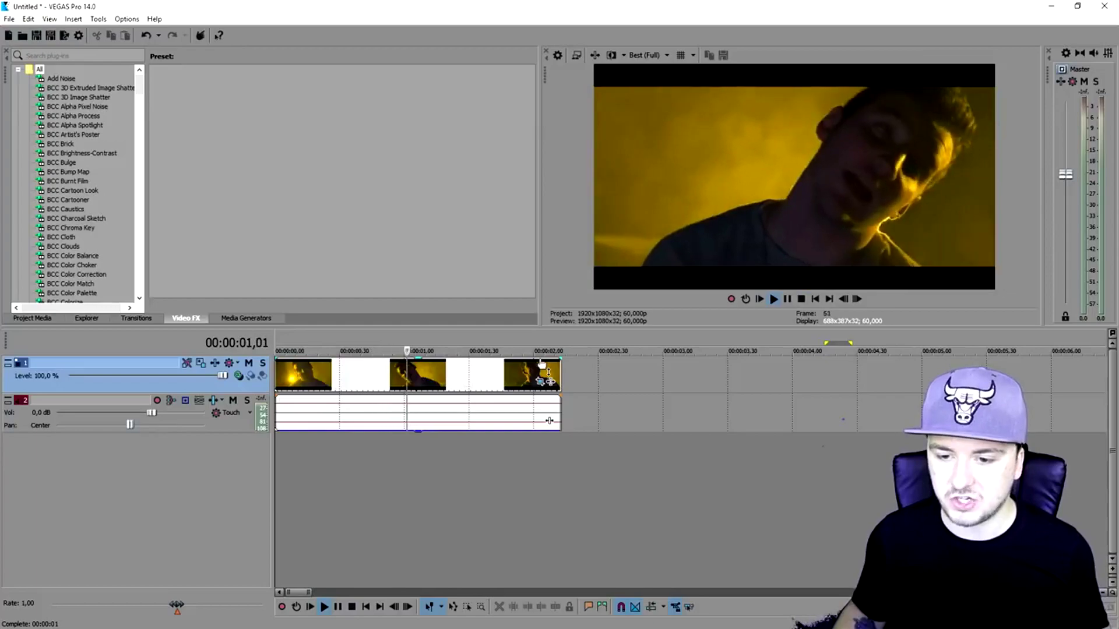
key("space")
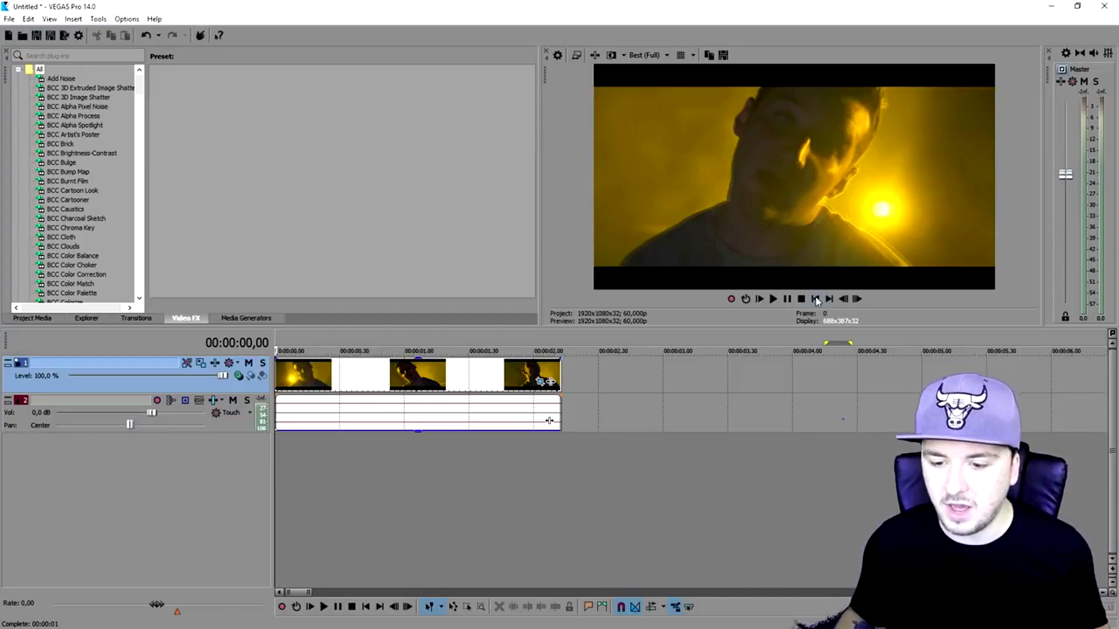
scroll(415, 371, "up", 2)
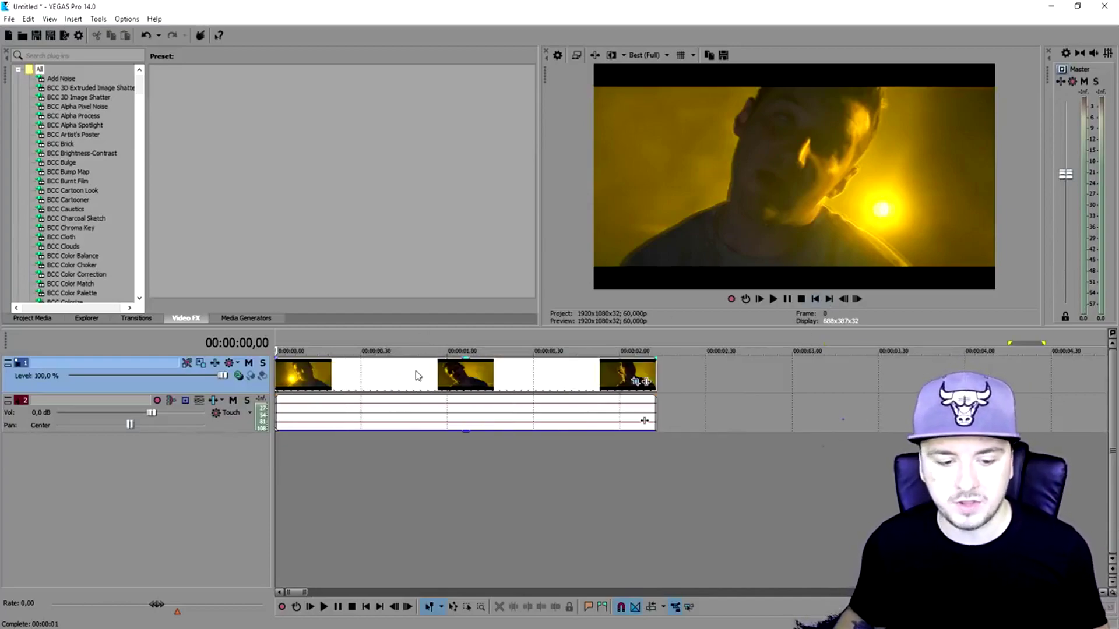
left_click(313, 334)
left_click(815, 299)
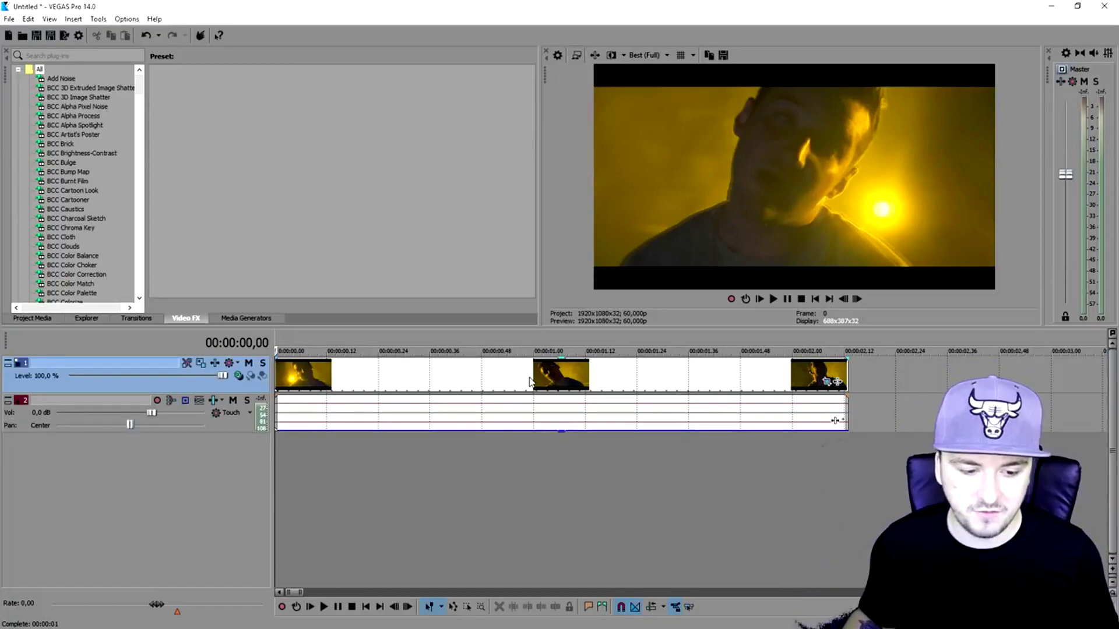
key("space")
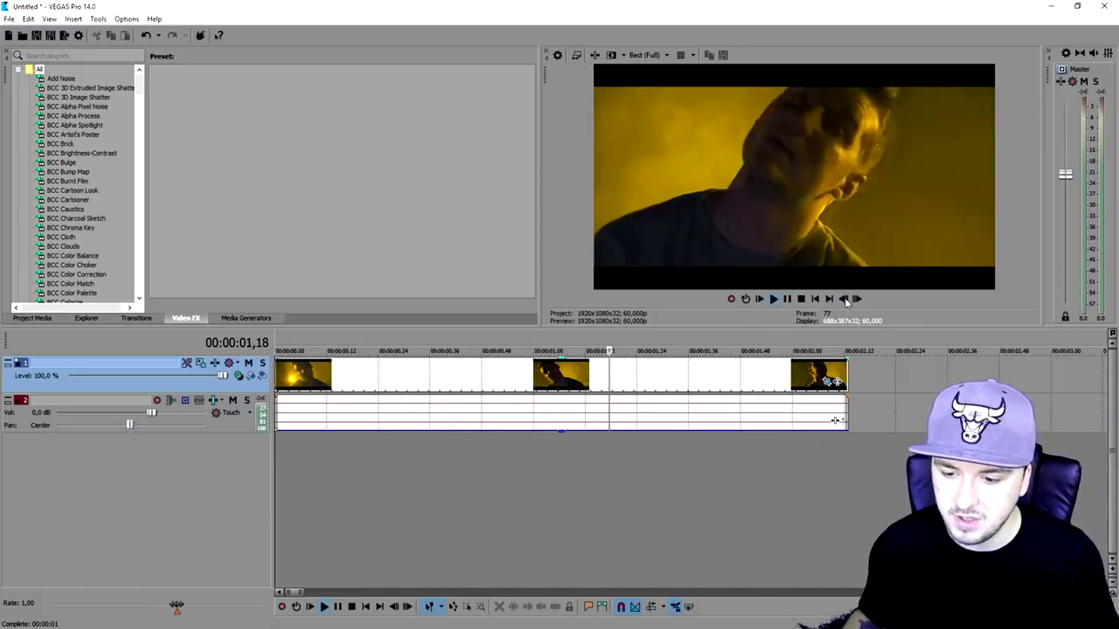
key("space")
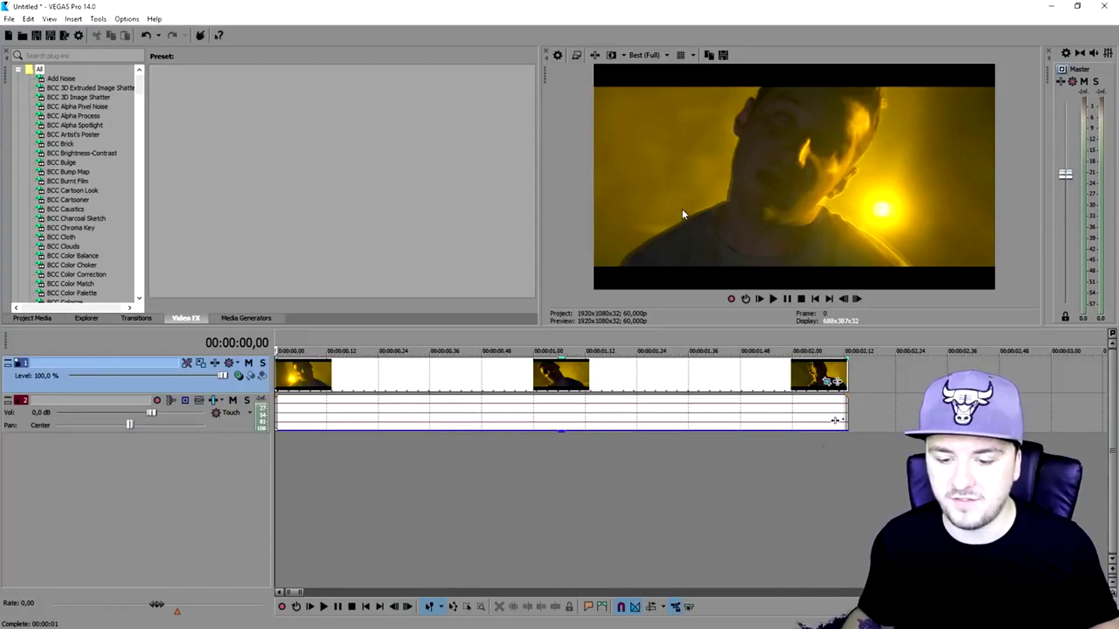
Step: Save a JPEG snapshot of the clip's first frame as 1 in the Vegas Pro 14 scribble effect tutorial folder
left_click(723, 54)
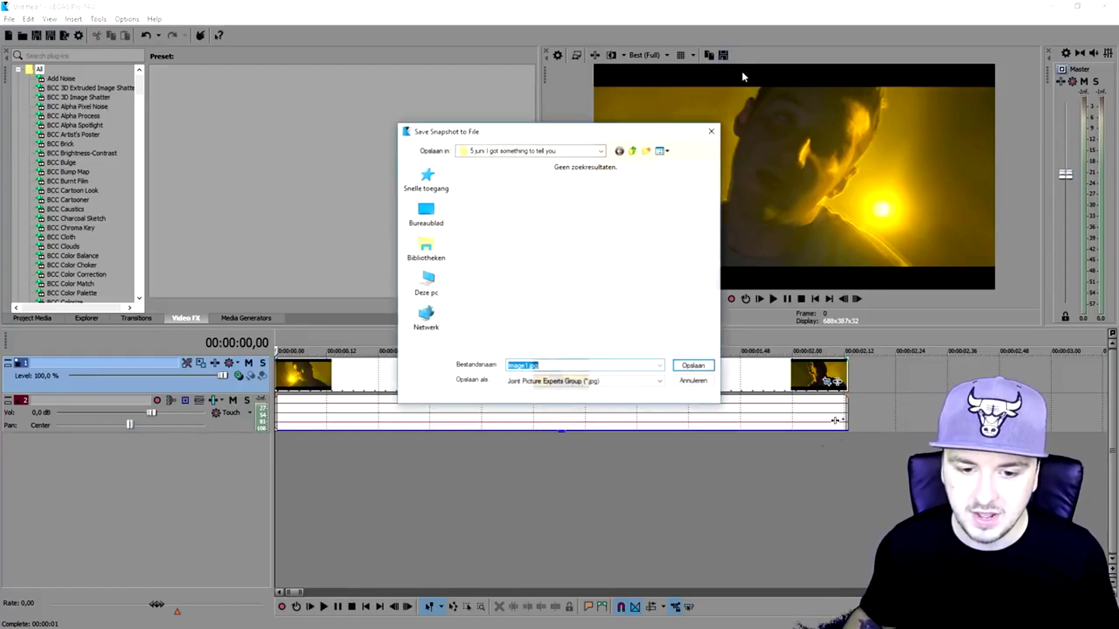
type("1")
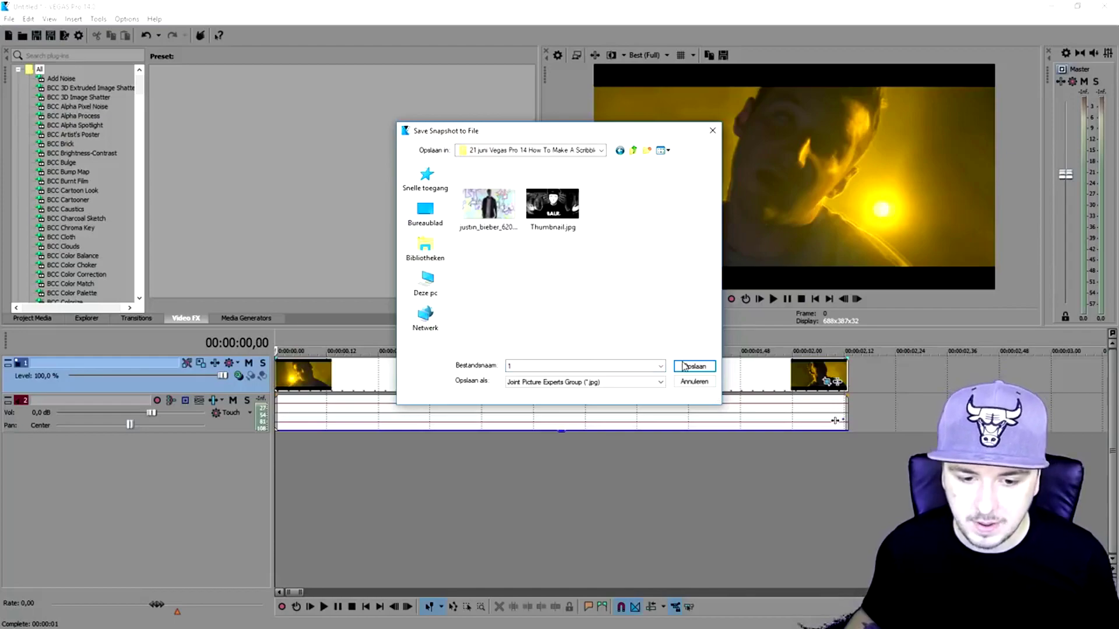
left_click(689, 367)
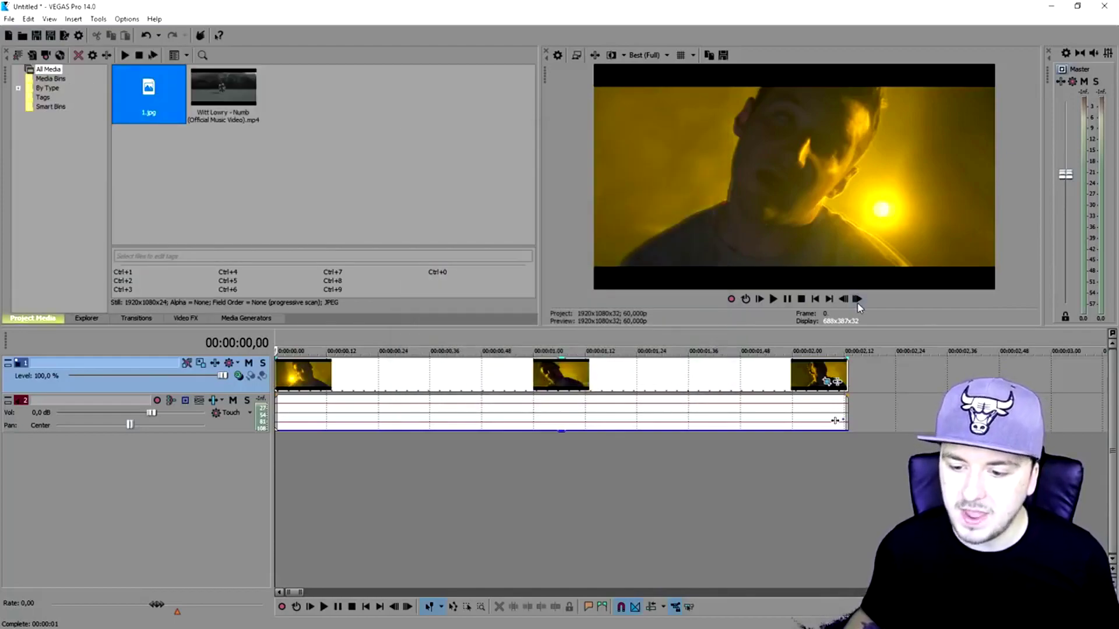
Step: Step a few frames forward from the clip's start and save a snapshot of that frame as 2
left_click(858, 301)
left_click(858, 301)
left_click(858, 301)
left_click(858, 300)
left_click(858, 301)
left_click(858, 301)
left_click(723, 58)
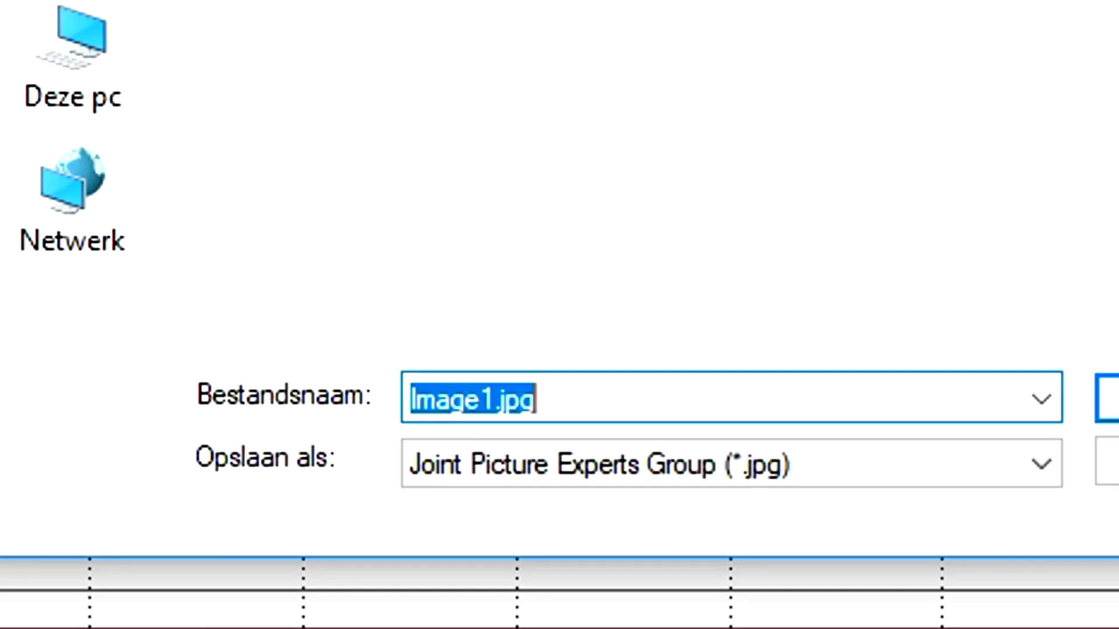
type("2")
key("Return")
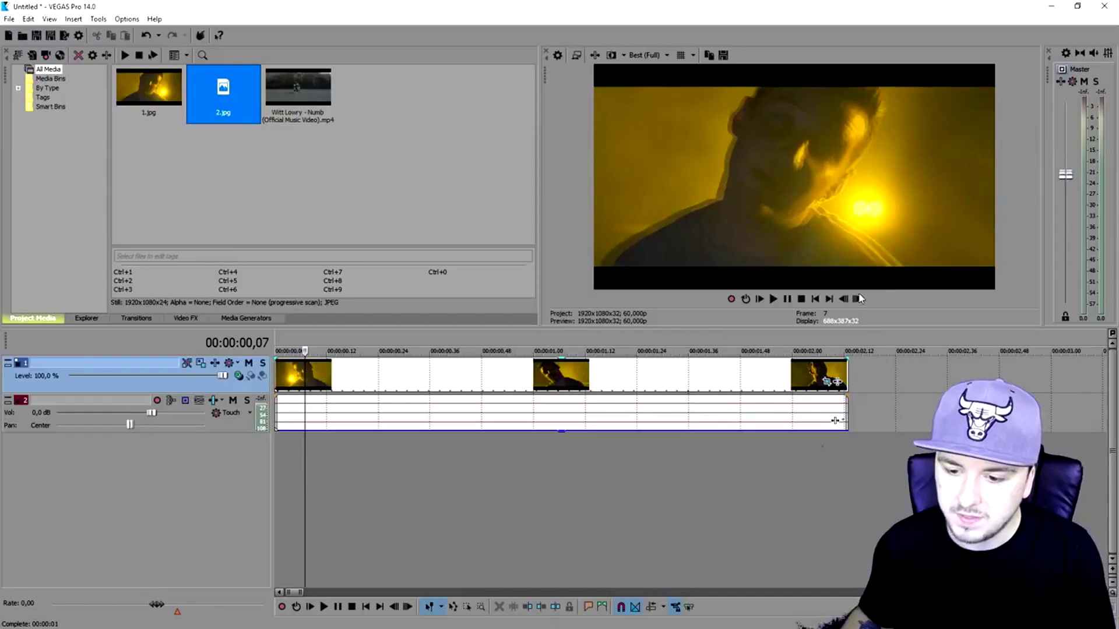
Step: Advance frame by frame to frame 19 and save a snapshot of it as 3
left_click(856, 299)
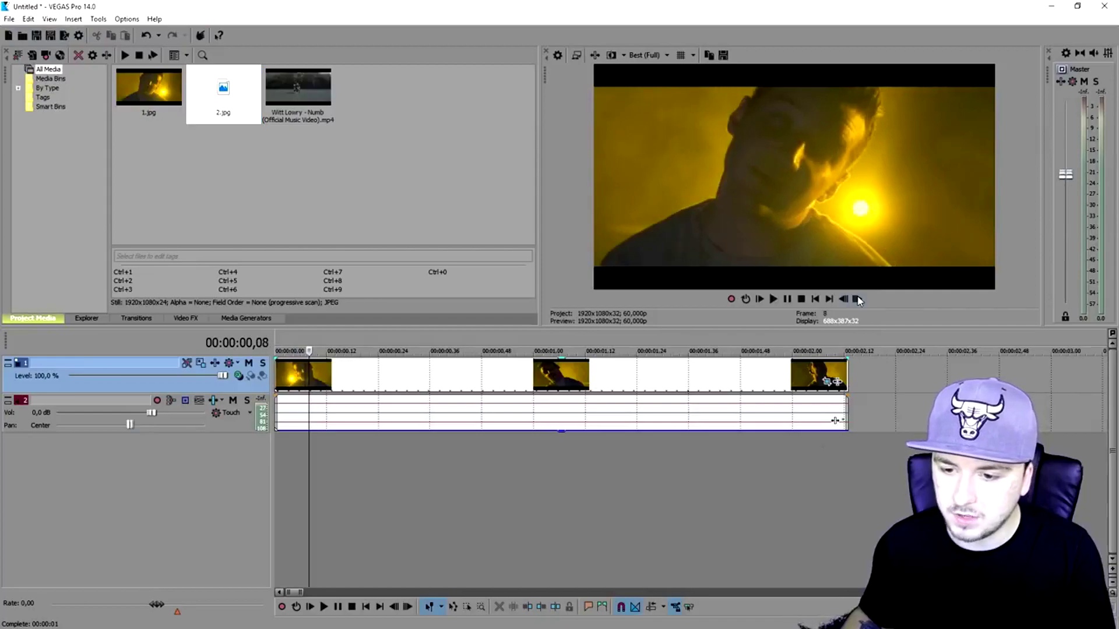
left_click(857, 299)
left_click(857, 299)
left_click(857, 299)
left_click(857, 299)
left_click(856, 299)
left_click(857, 299)
left_click(856, 299)
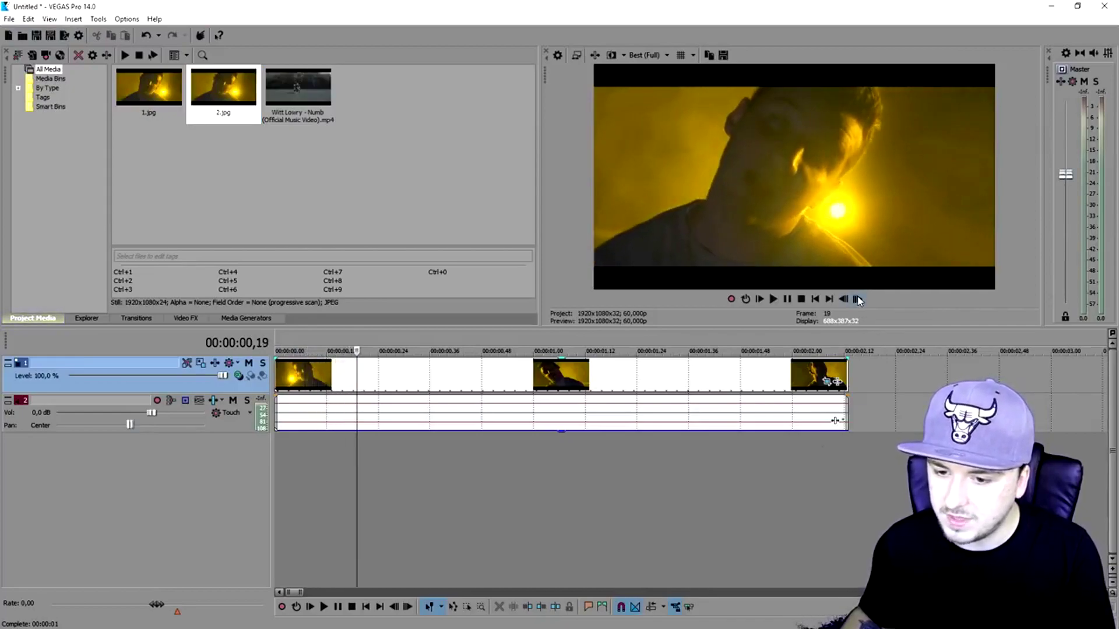
left_click(723, 55)
type("3")
key("Return")
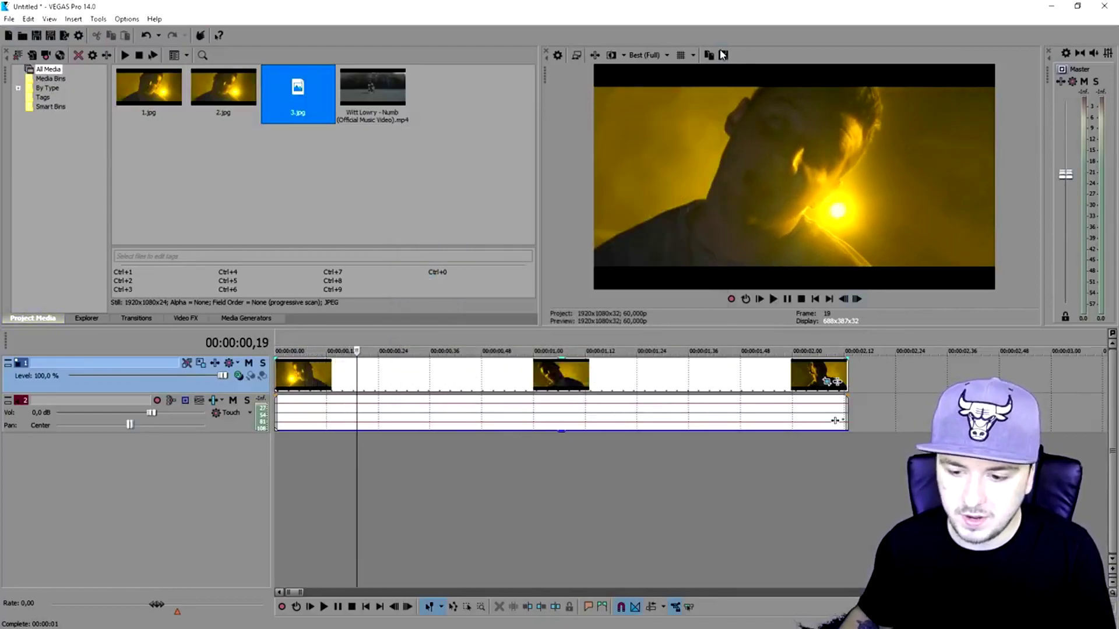
Step: Advance to frame 28 and save a snapshot of it as 4
left_click(857, 299)
double_click(857, 299)
double_click(856, 299)
double_click(857, 299)
double_click(857, 299)
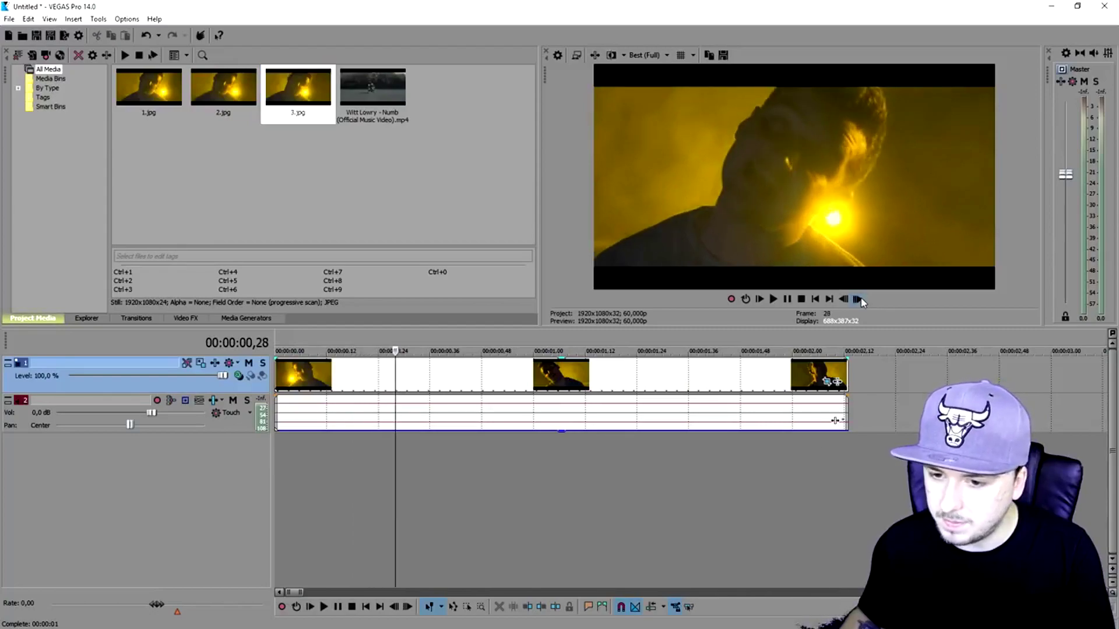
left_click(723, 56)
type("4")
key("Return")
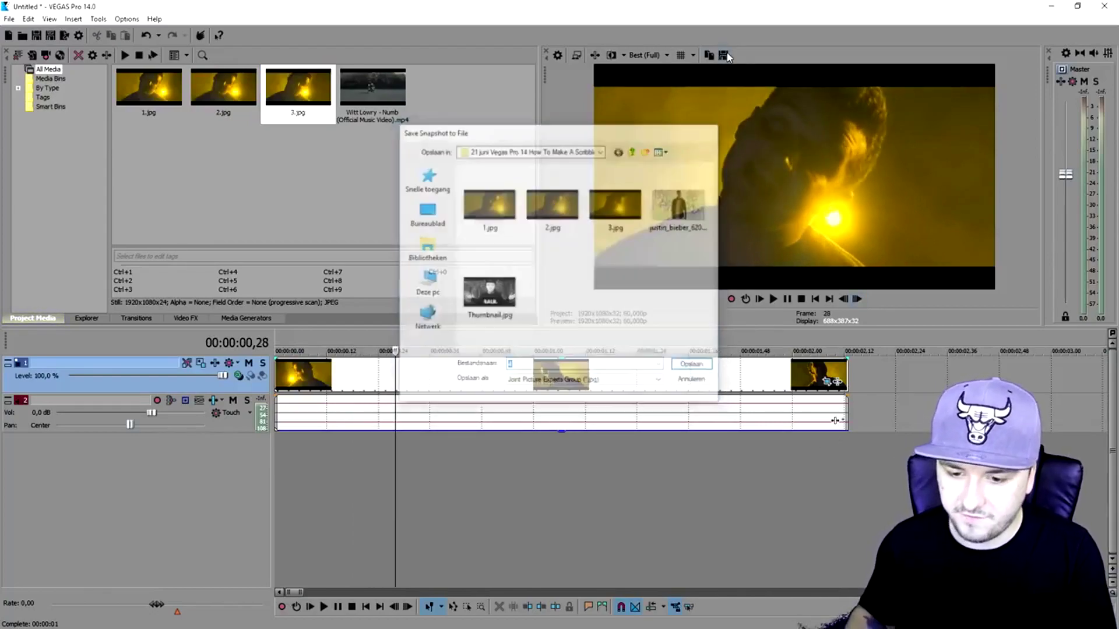
Step: Advance to frame 36 and save a snapshot of it as 5
left_click(857, 299)
left_click(858, 300)
left_click(857, 299)
left_click(858, 299)
left_click(857, 299)
left_click(857, 299)
left_click(857, 299)
left_click(857, 300)
left_click(724, 56)
type("5")
key("Return")
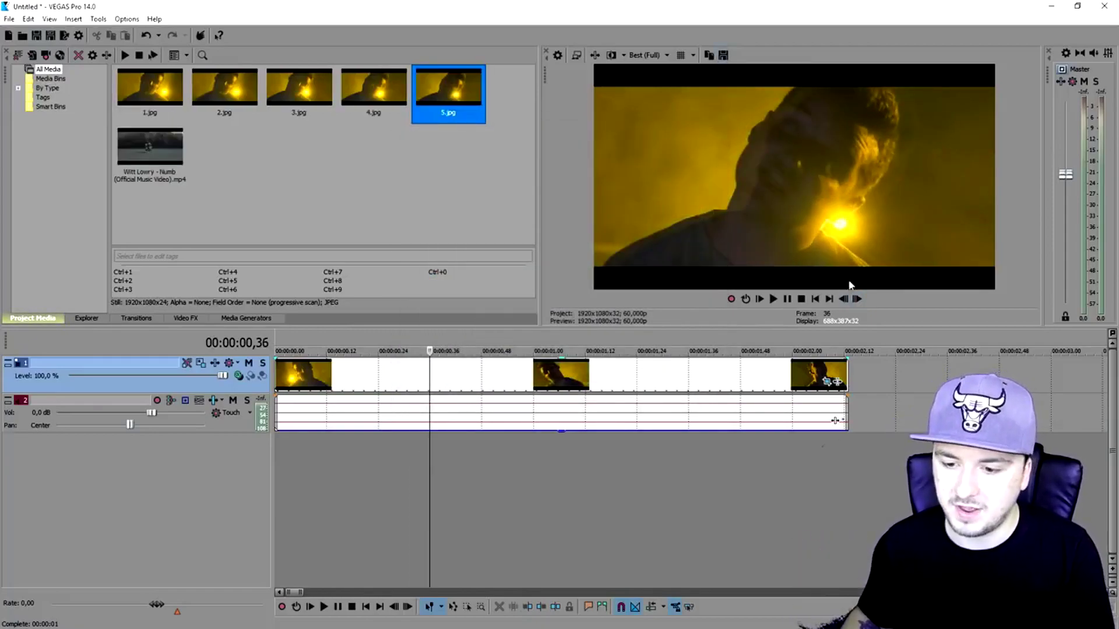
Step: Step several more frames forward from frame 36 and save a snapshot as 6
double_click(856, 299)
left_click(857, 299)
left_click(857, 299)
left_click(723, 56)
type("6")
key("Return")
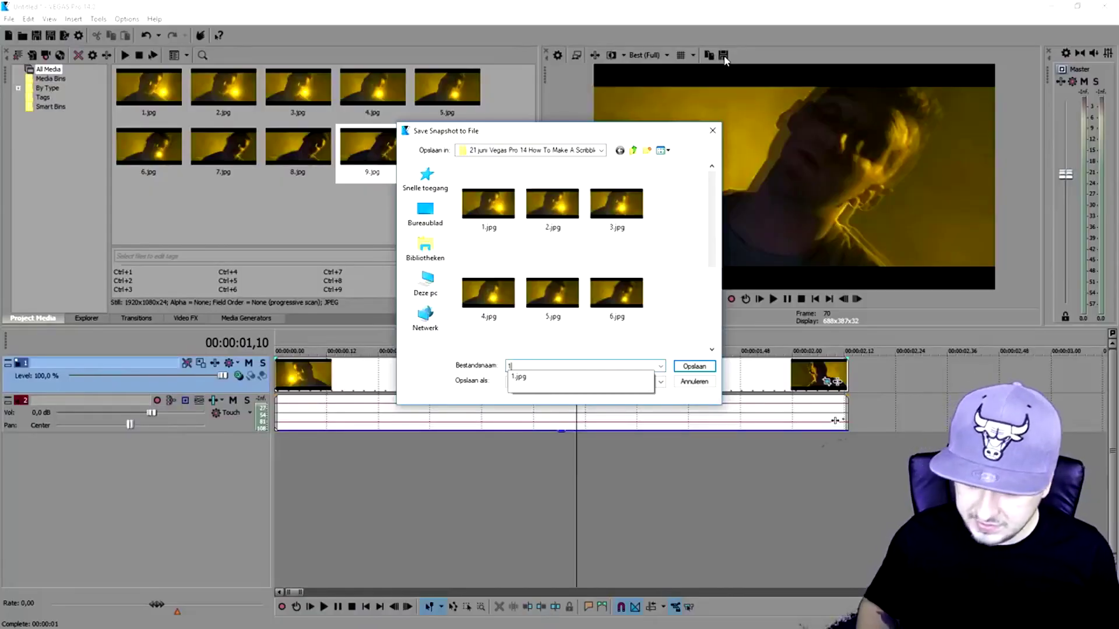
Step: Save the tenth frame snapshot of the clip as 10
type("10")
key("Return")
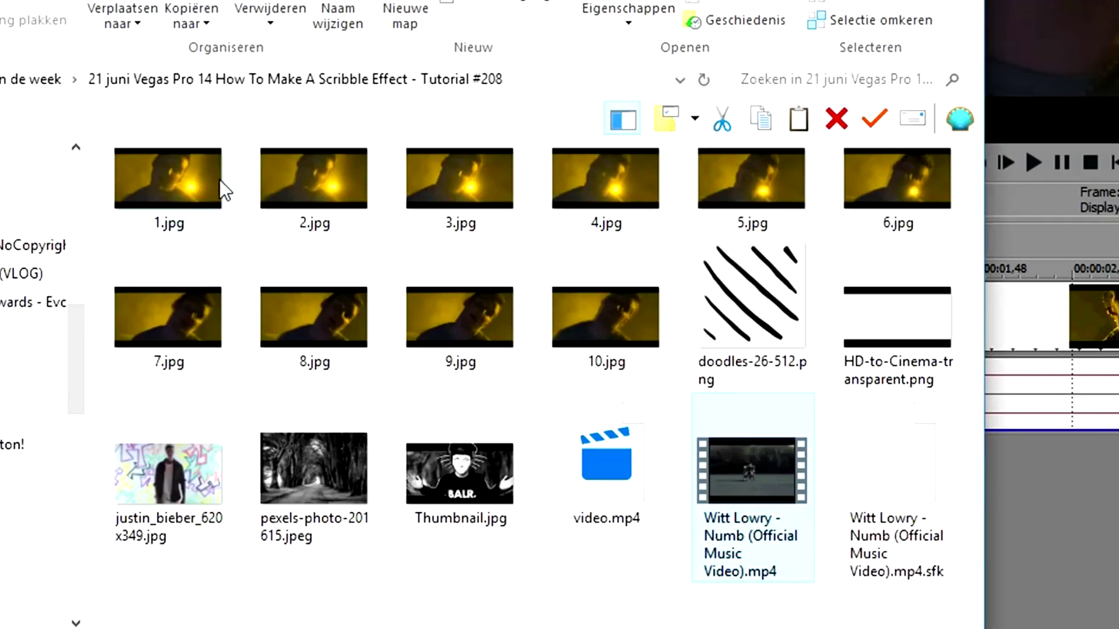
Step: Switch to File Explorer and open the context menu of snapshot 1.jpg in the scribble effect tutorial folder
right_click(173, 167)
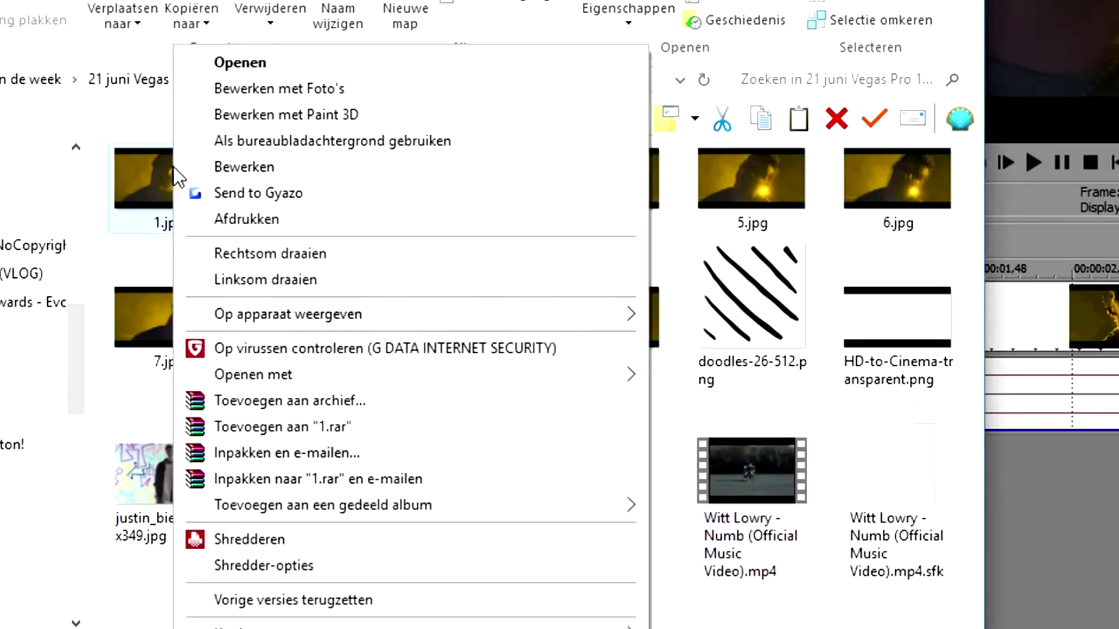
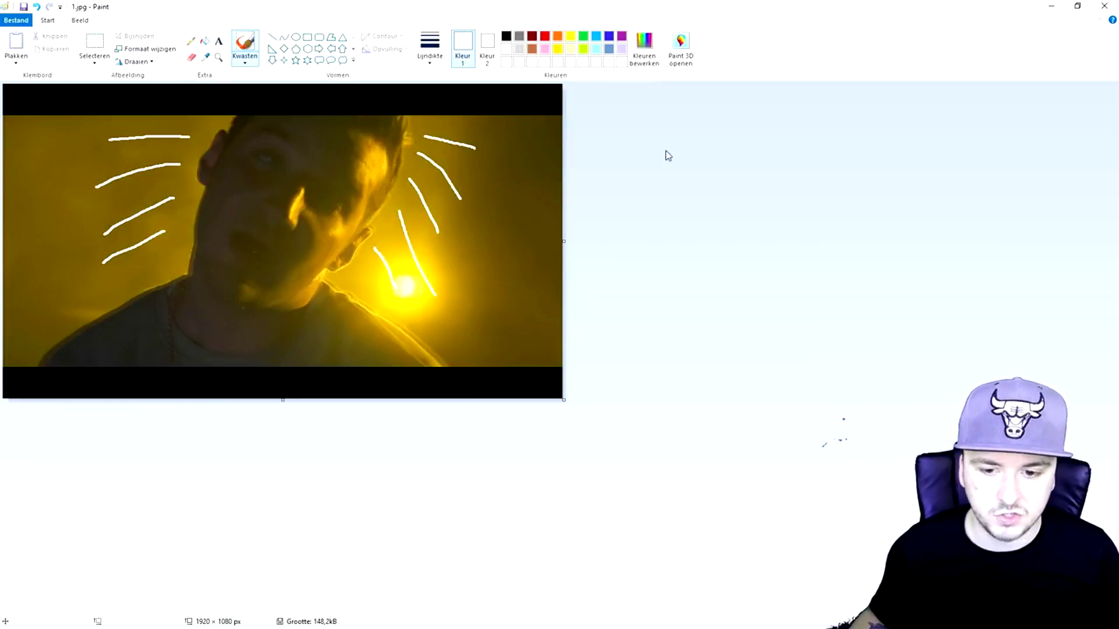
Step: Close the scribbled 1.jpg and open snapshot 2.jpg from the tutorial folder in Paint
left_click(1101, 8)
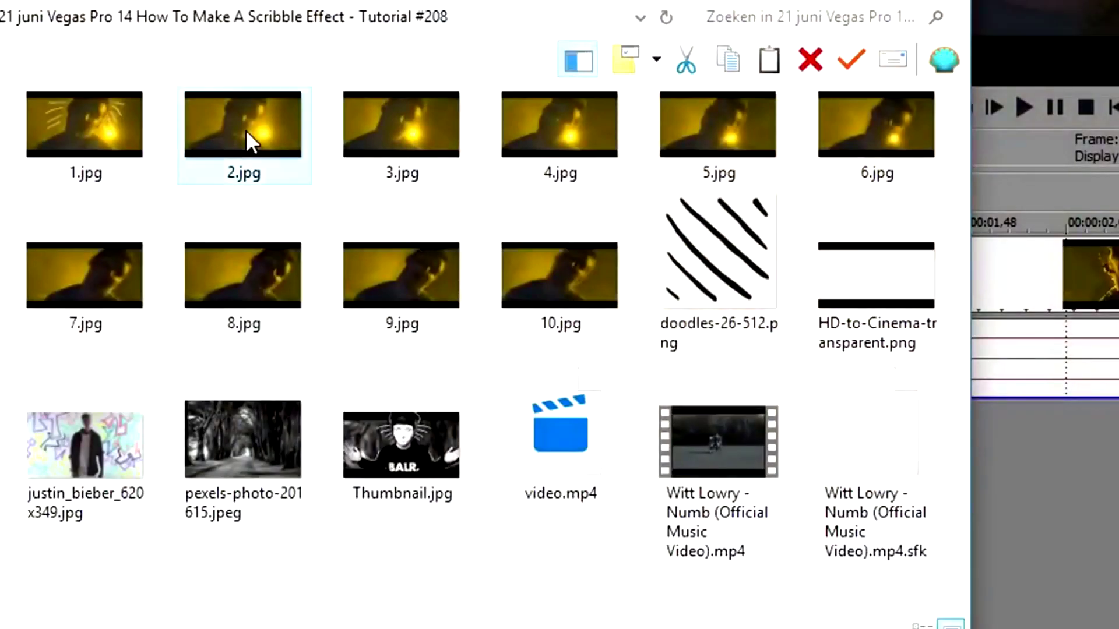
right_click(247, 140)
mouse_move(477, 347)
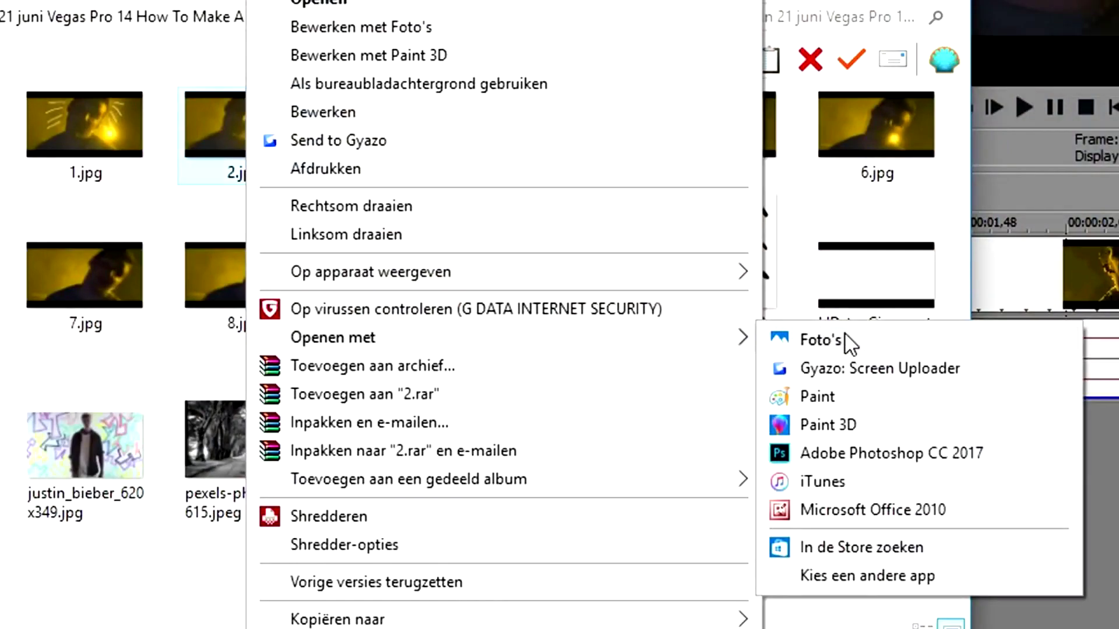
left_click(843, 401)
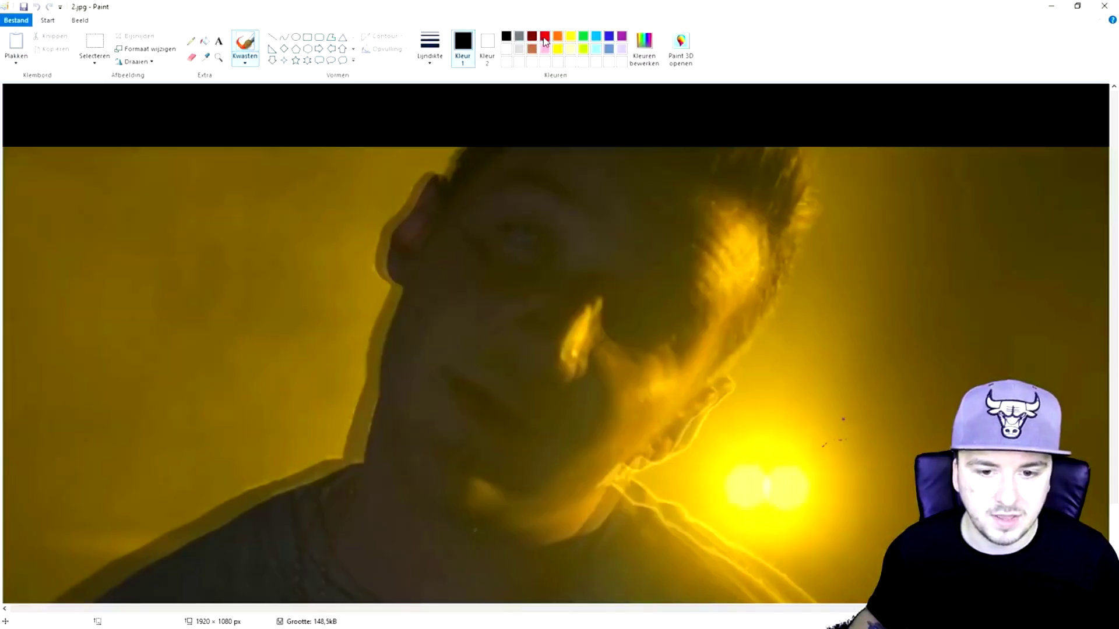
Step: Draw short orange scribble lines on both sides of the head in 2.jpg with the thickest line, and close the image
left_click(432, 62)
left_click(450, 150)
scroll(363, 190, "down", 2)
scroll(343, 174, "down", 1)
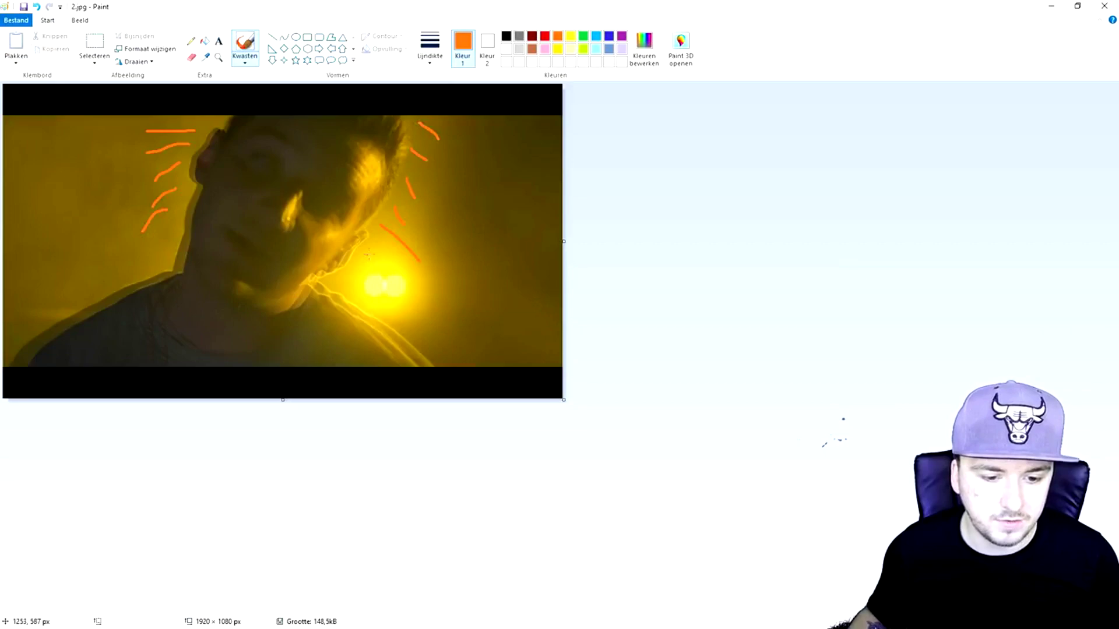
left_click(1103, 7)
Step: Open 3.jpg in Paint, draw three long blue lines on each side of the head with the thickest line, and close it
right_click(436, 154)
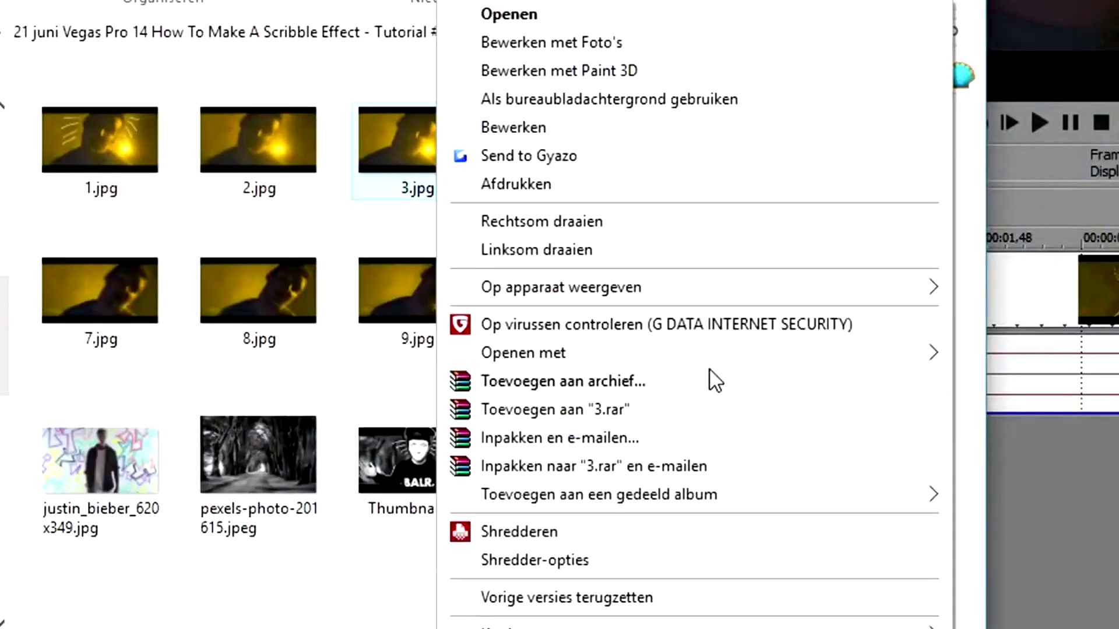
mouse_move(719, 354)
left_click(1047, 415)
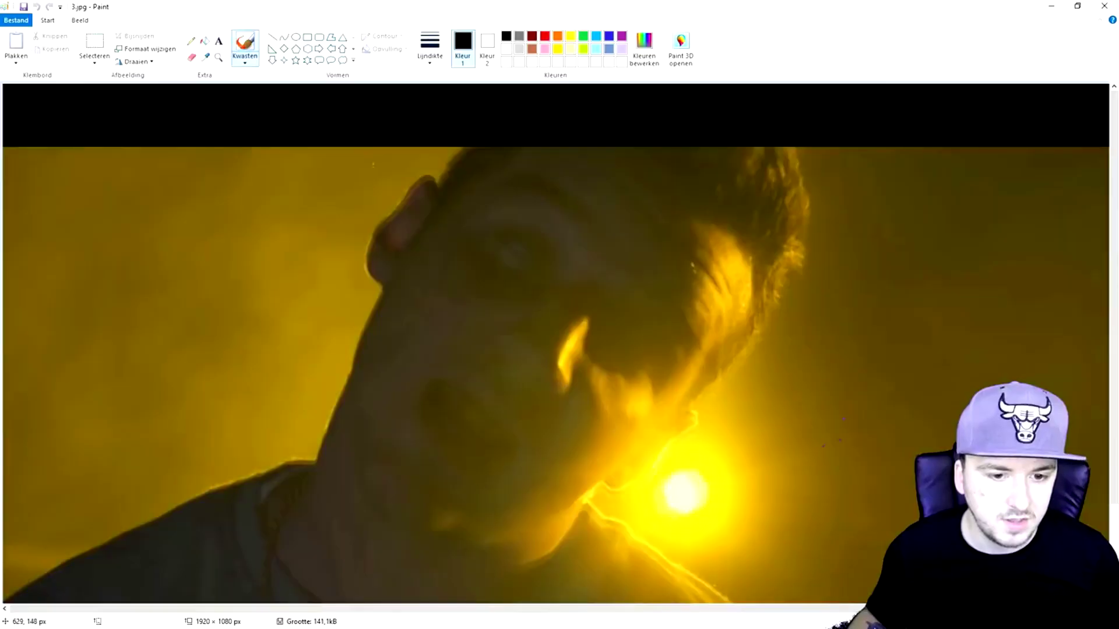
left_click(426, 61)
left_click(433, 151)
scroll(260, 150, "down", 1)
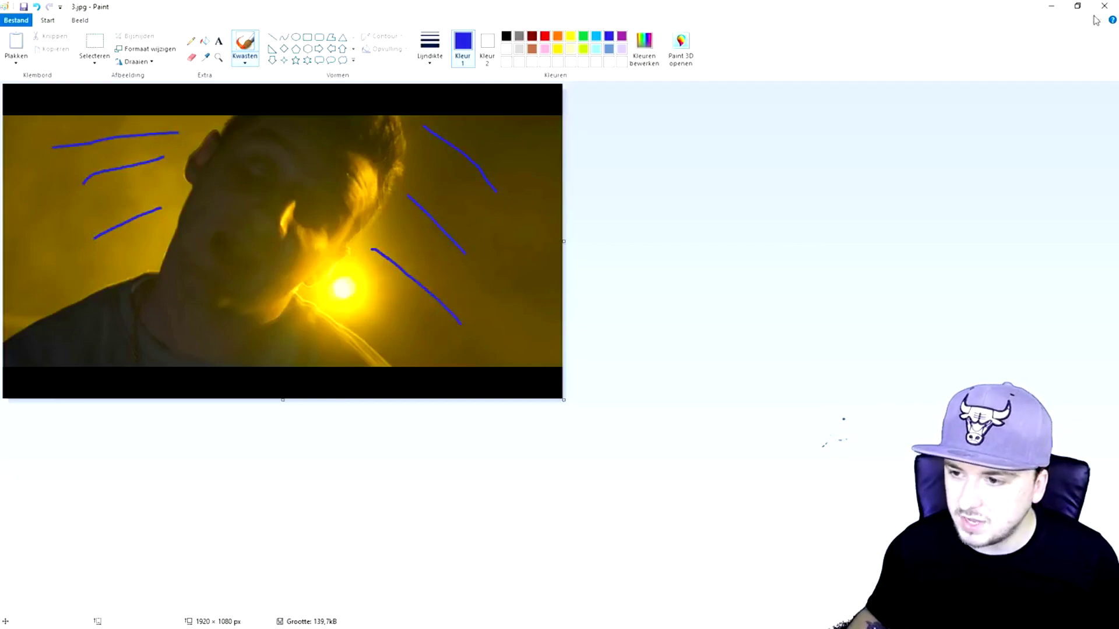
left_click(1104, 6)
Step: Open 4.jpg in Paint and draw short red scribble lines around both sides of the head with the thickest line
right_click(588, 143)
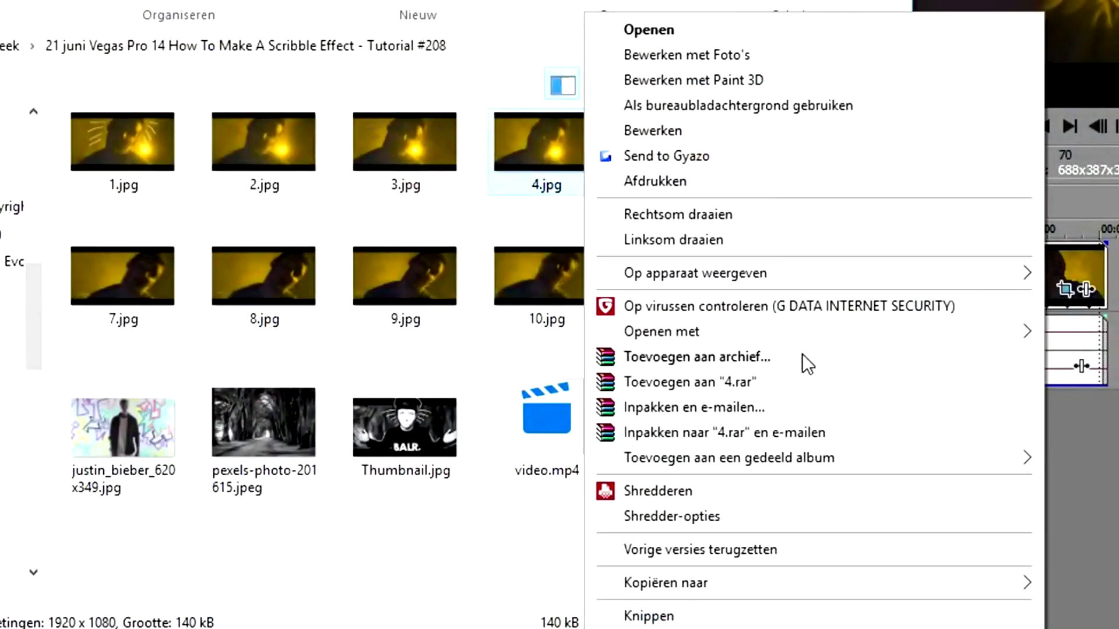
left_click(1093, 384)
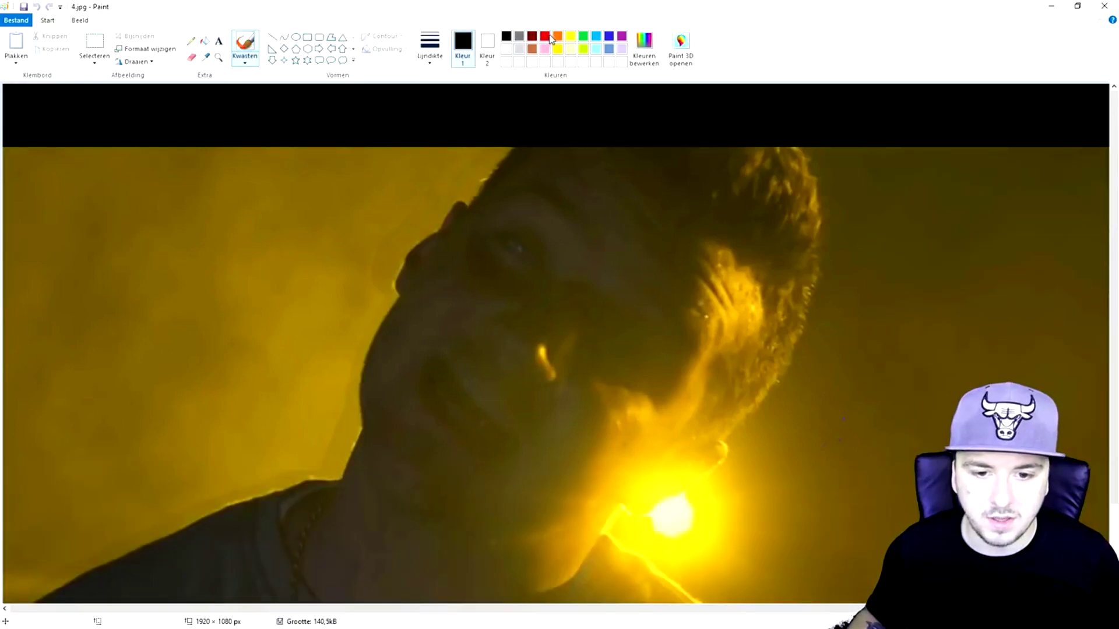
left_click(431, 59)
left_click(458, 152)
scroll(426, 162, "down", 1)
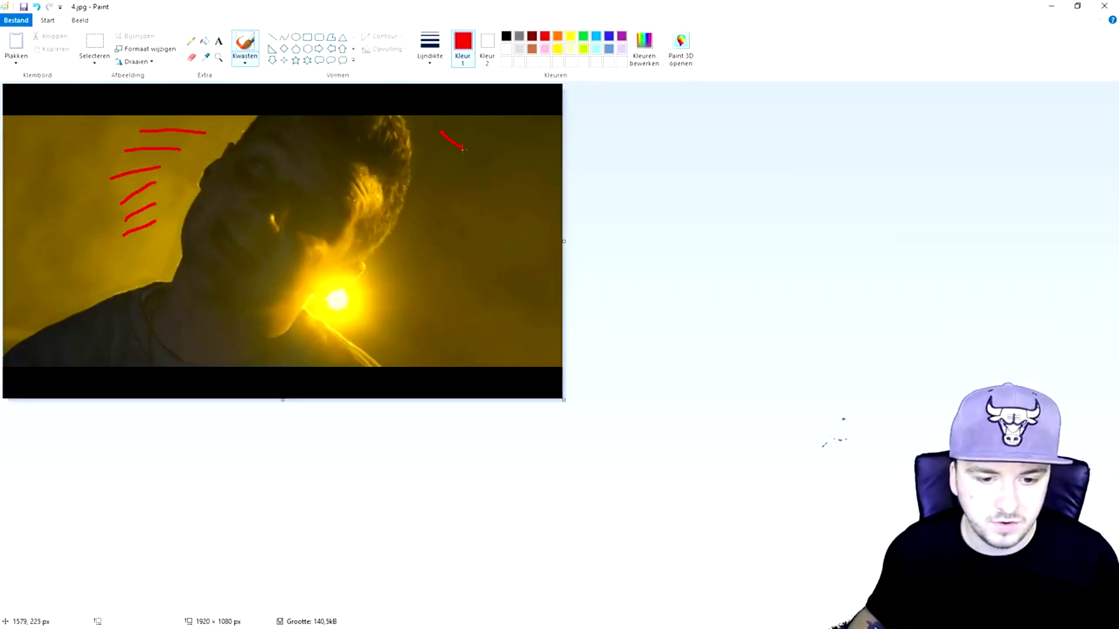
mouse_move(404, 243)
left_mouse_down()
mouse_move(415, 271)
mouse_move(378, 321)
left_mouse_up()
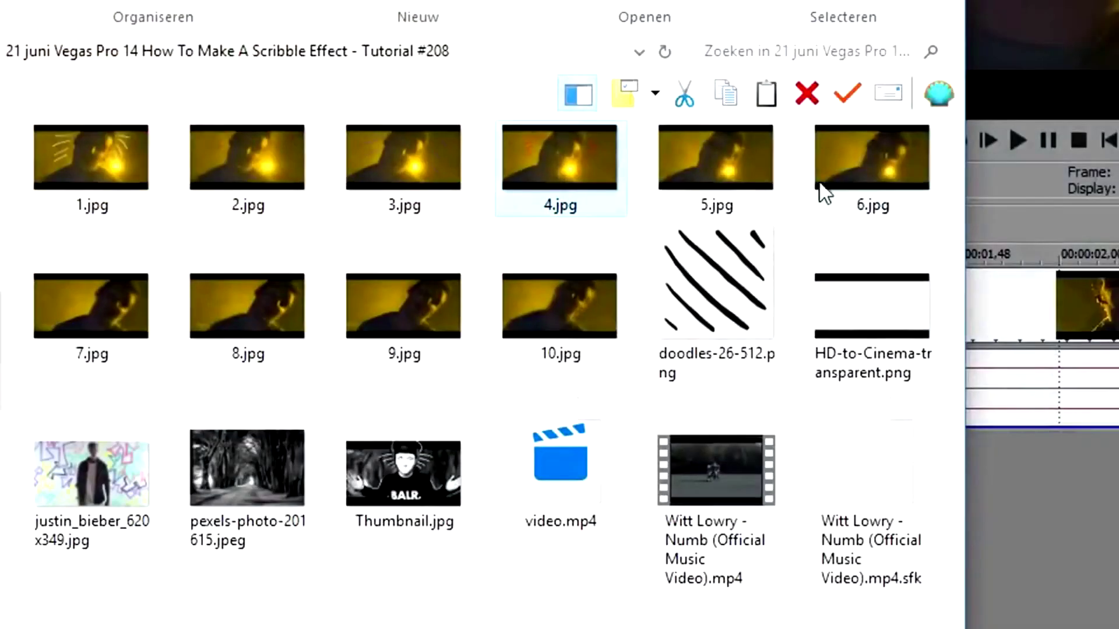
Step: Scribble brown lines around the head in 5.jpg, and white lines, crossed eyes and a mouth in 6.jpg
right_click(743, 166)
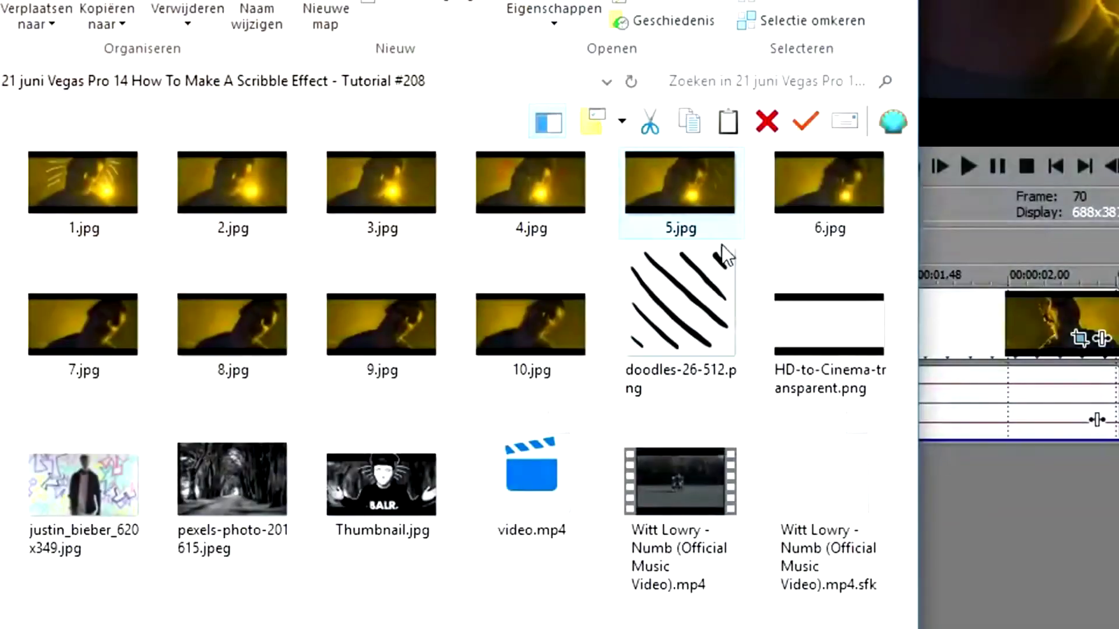
right_click(805, 186)
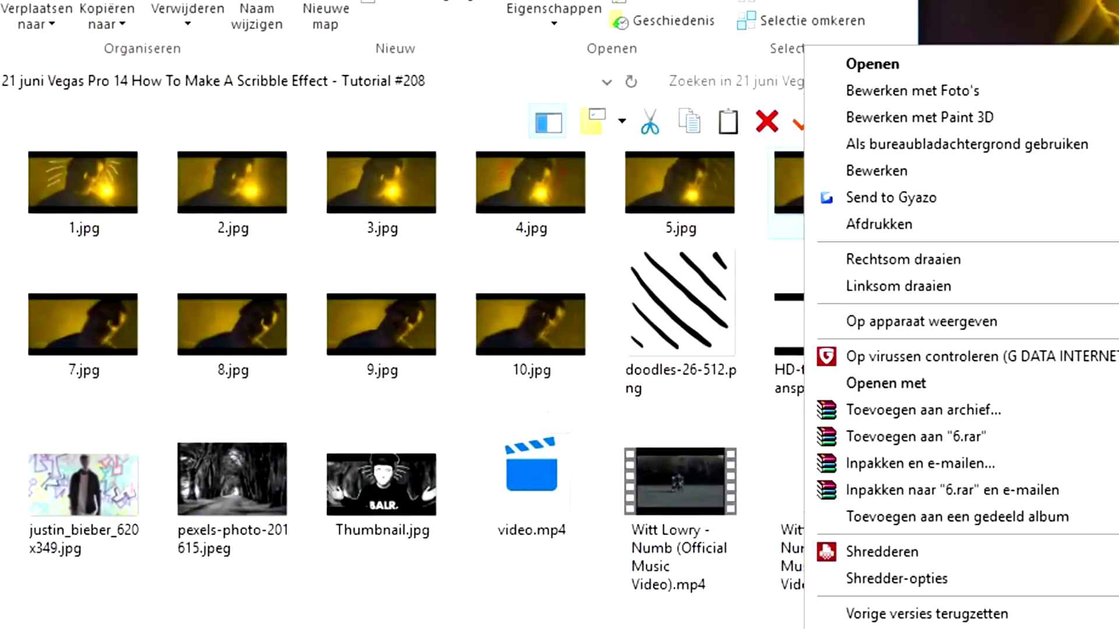
left_click(487, 46)
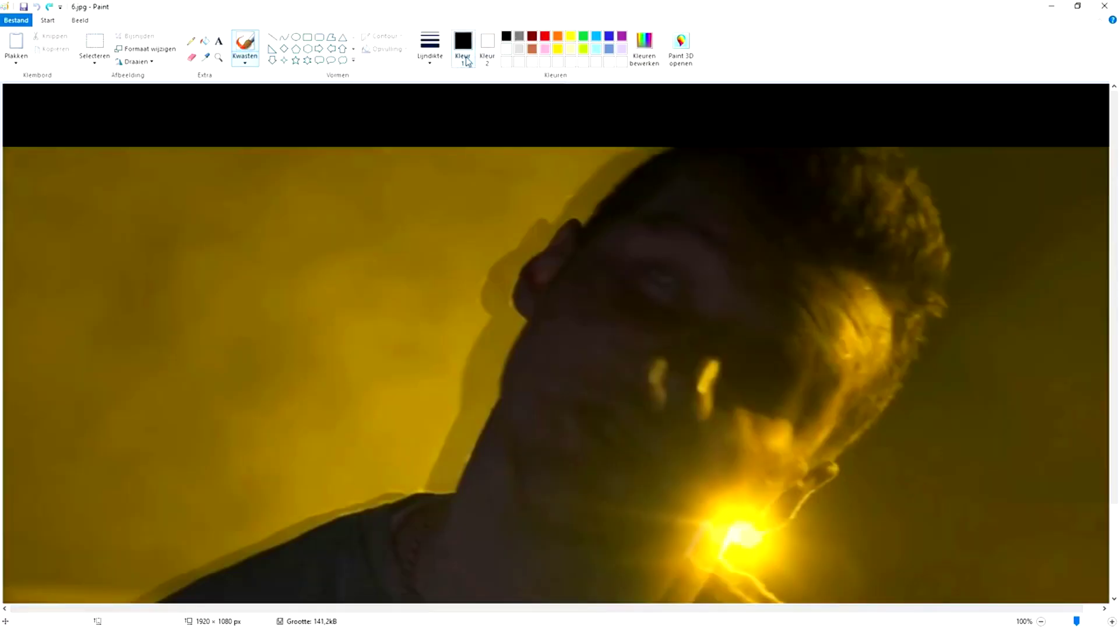
left_click(507, 50)
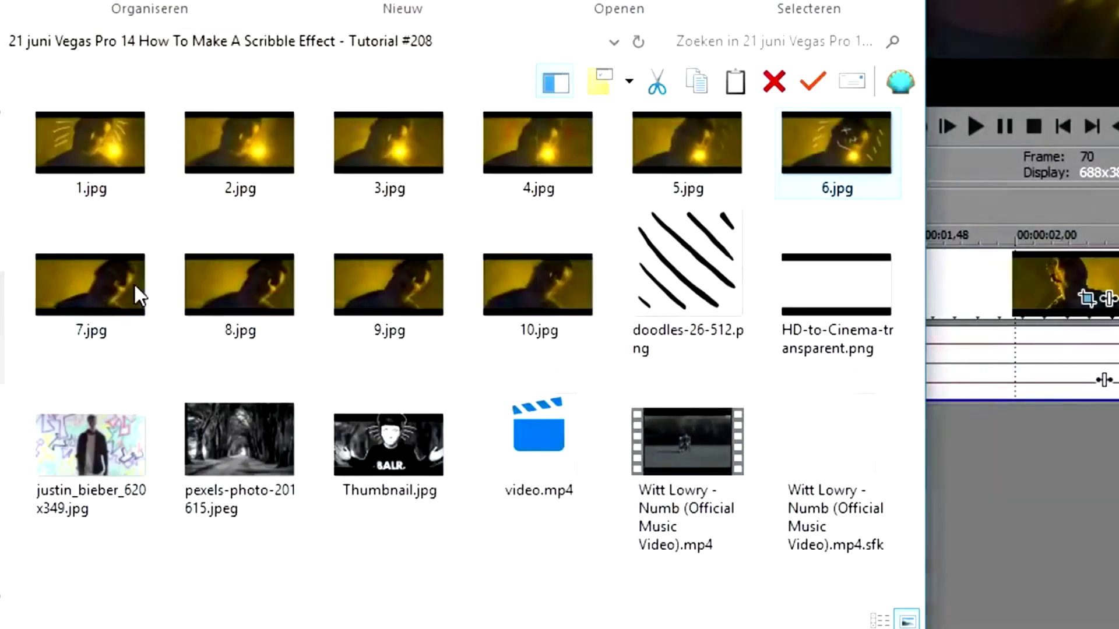
Step: Open 7.jpg in Paint and draw three light turquoise lines on each side of the head
right_click(137, 295)
left_click(705, 407)
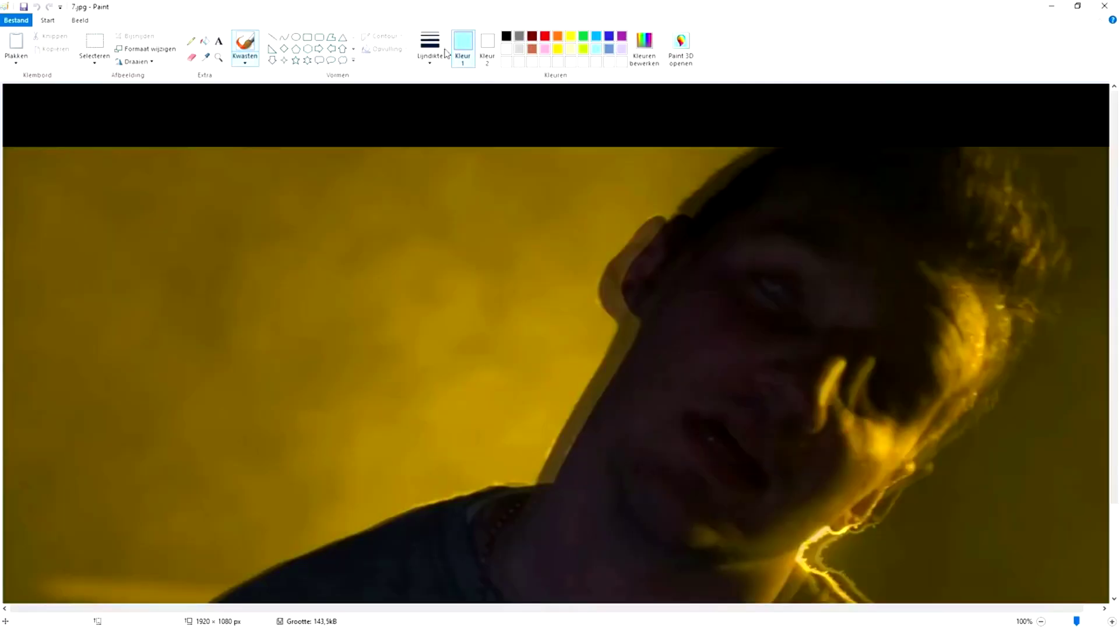
scroll(314, 138, "down", 1)
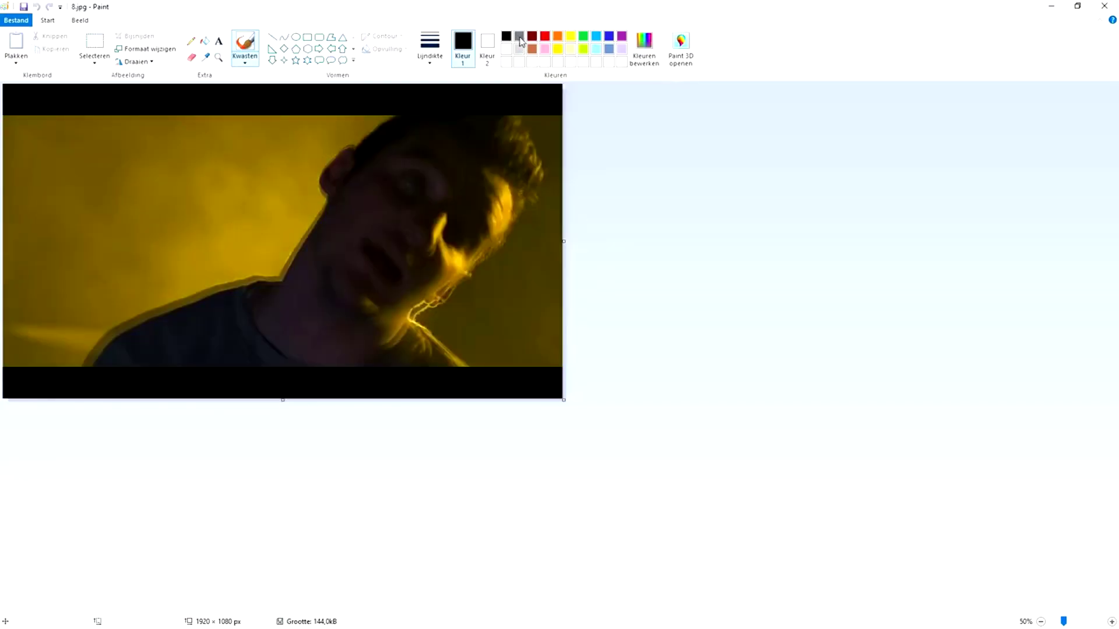
Step: Draw thin grey curved scribble lines on both sides of the head in 8.jpg with the second line thickness
left_click(519, 36)
left_click(429, 63)
left_click(454, 104)
left_click_drag(299, 135, 261, 179)
left_click_drag(250, 200, 236, 247)
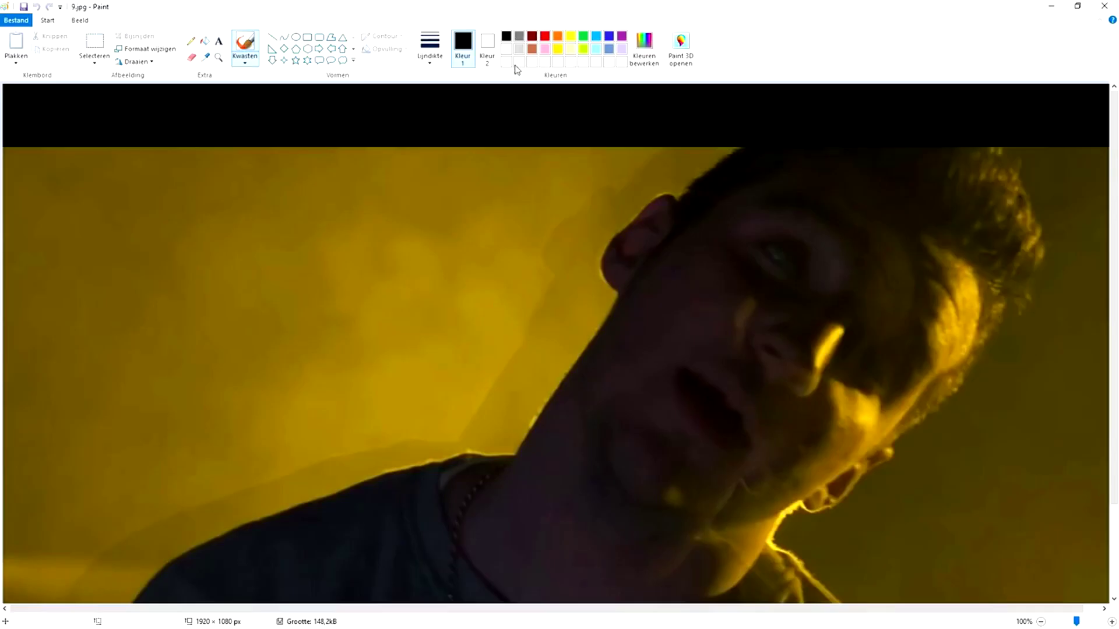
Step: Draw three white lines on each side of the head in 9.jpg and orange curved scribbles in 10.jpg
left_click(430, 58)
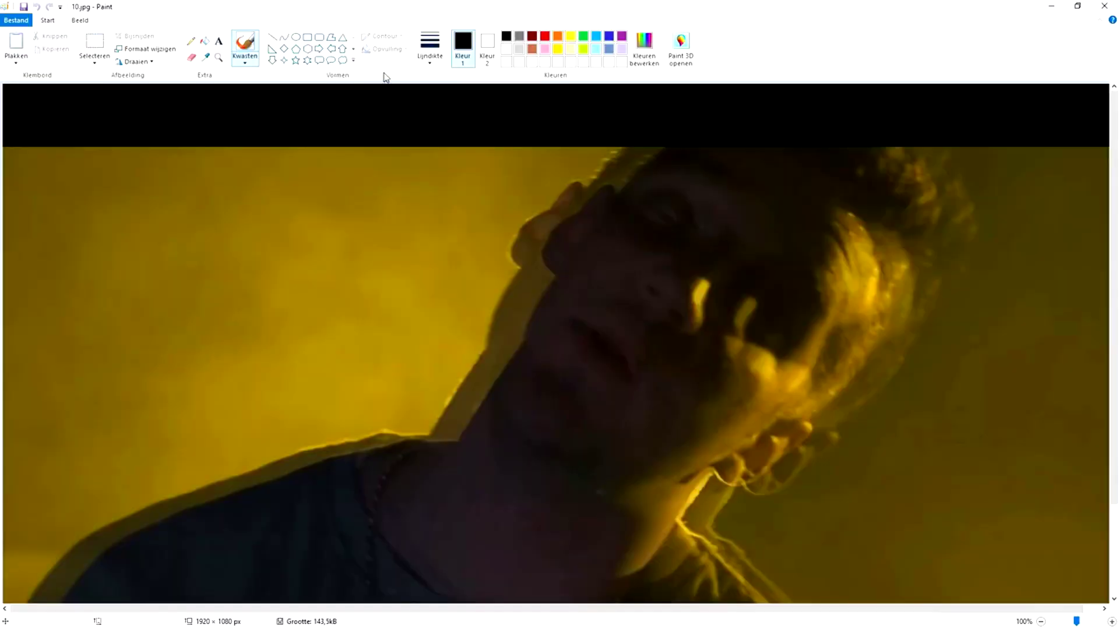
left_click(558, 36)
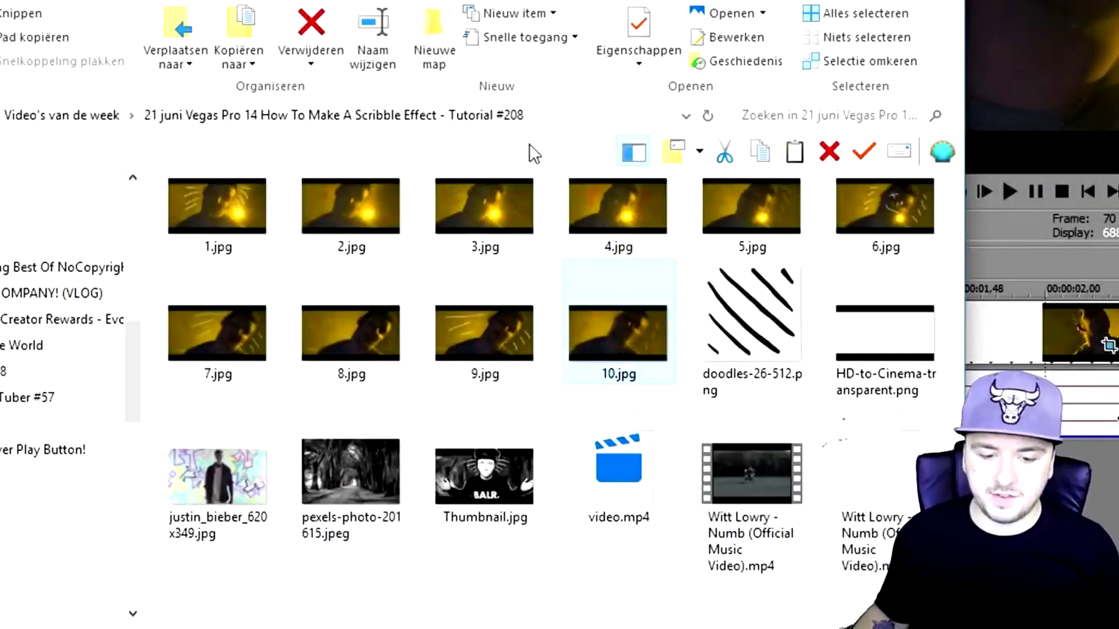
Step: Add the ten scribbled snapshots to the VEGAS Pro timeline after the video clip and shorten 1.jpg to 12 frames
left_click_drag(148, 178, 918, 224)
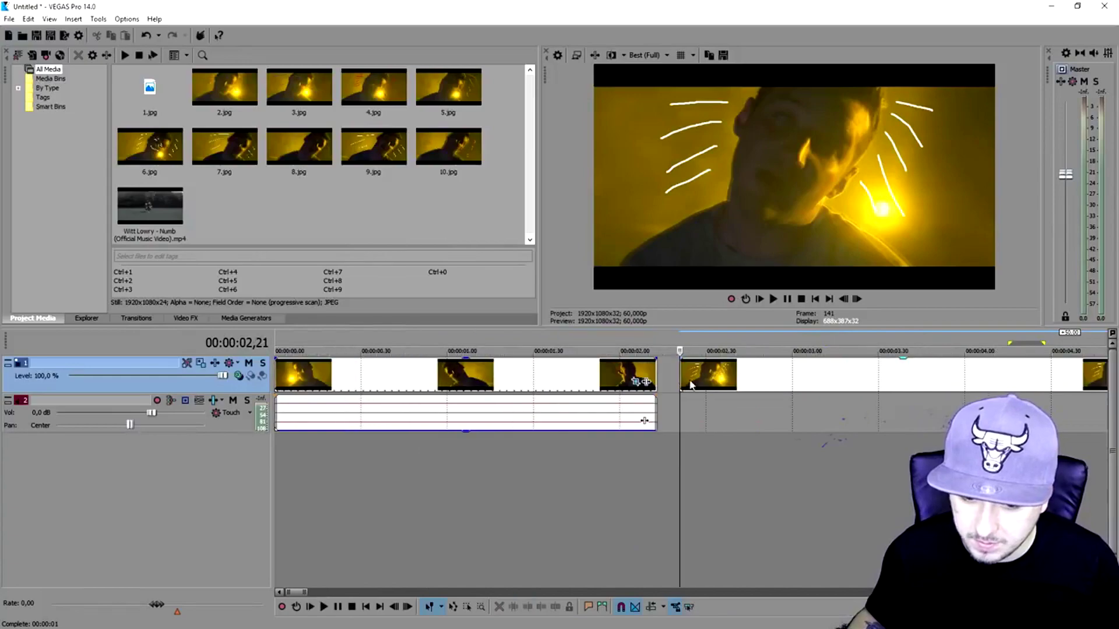
left_click(700, 366)
left_click(714, 370)
key("s")
scroll(750, 376, "down", 1)
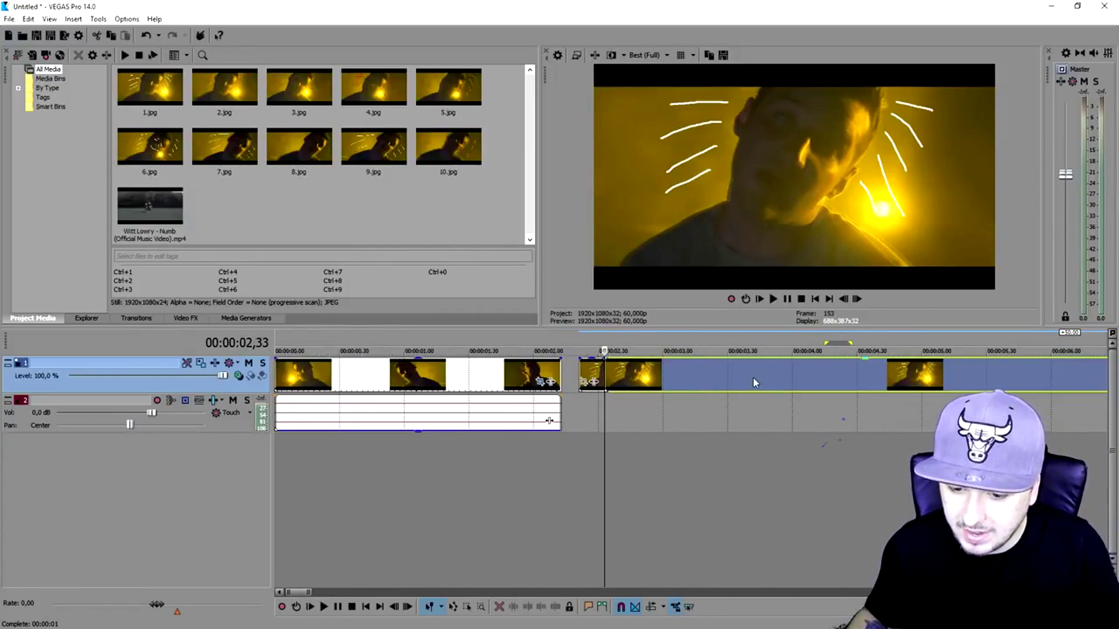
key("Delete")
Step: Move 2.jpg directly behind 1.jpg on the timeline and insert an empty video track above the snapshots
scroll(815, 377, "down", 2)
left_click_drag(806, 383, 502, 385)
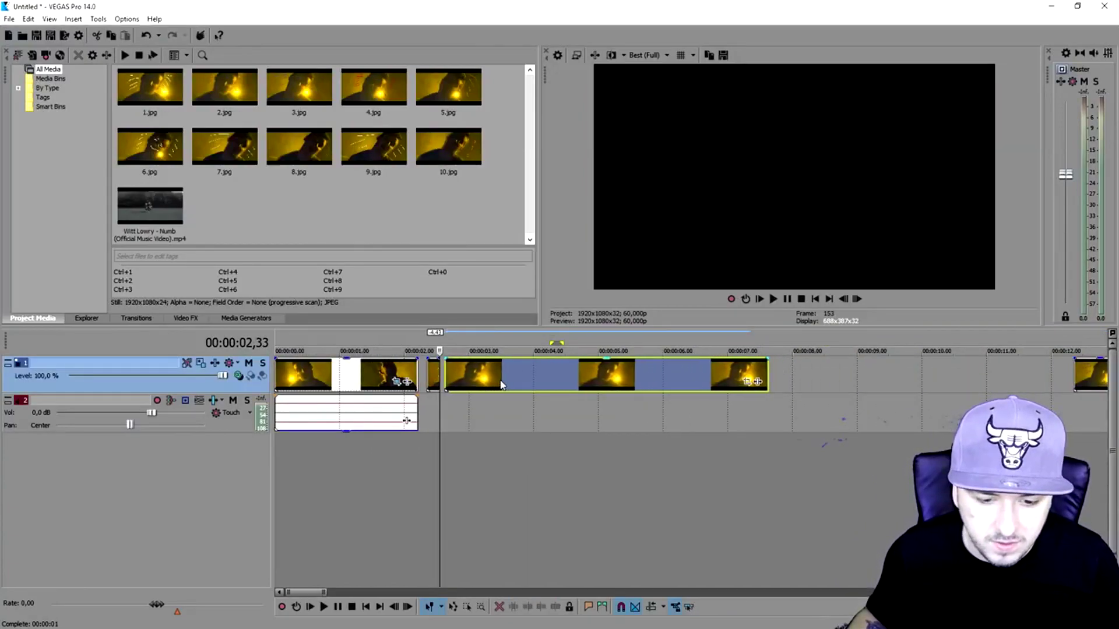
scroll(659, 381, "up", 3)
left_click_drag(736, 388, 723, 390)
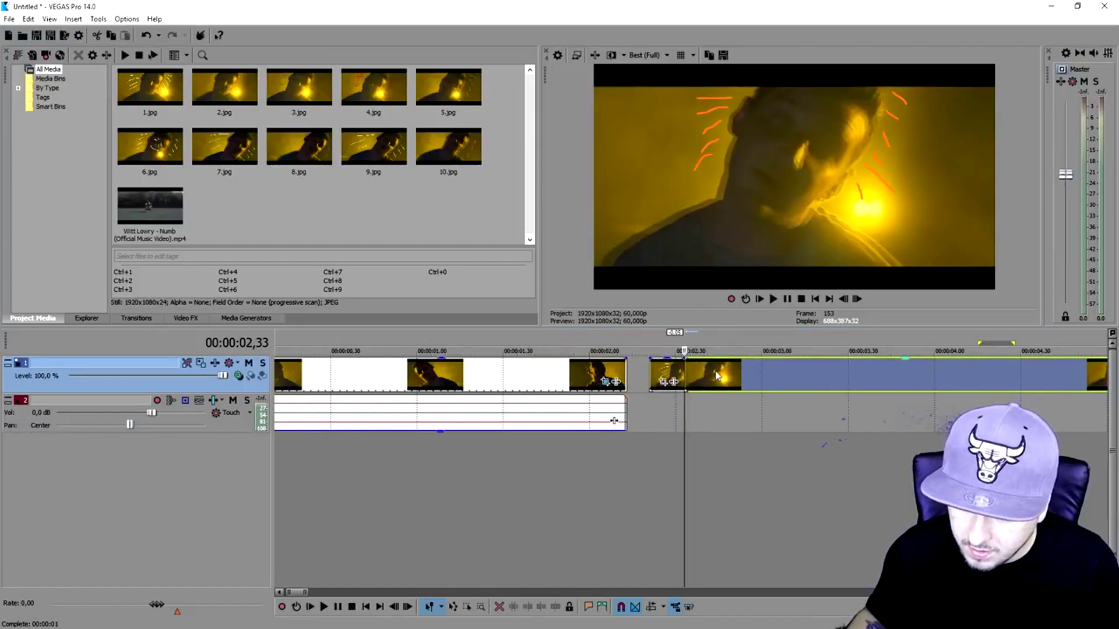
right_click(592, 373)
left_click(664, 481)
Step: Trim 2.jpg on the upper track to the 12-frame length of 1.jpg and place it directly after 1.jpg
left_click_drag(710, 418, 735, 366)
key("s")
key("Delete")
left_click_drag(653, 369, 718, 406)
Step: Trim 3.jpg on the upper track to 12 frames and place it directly after 2.jpg
scroll(758, 411, "down", 5)
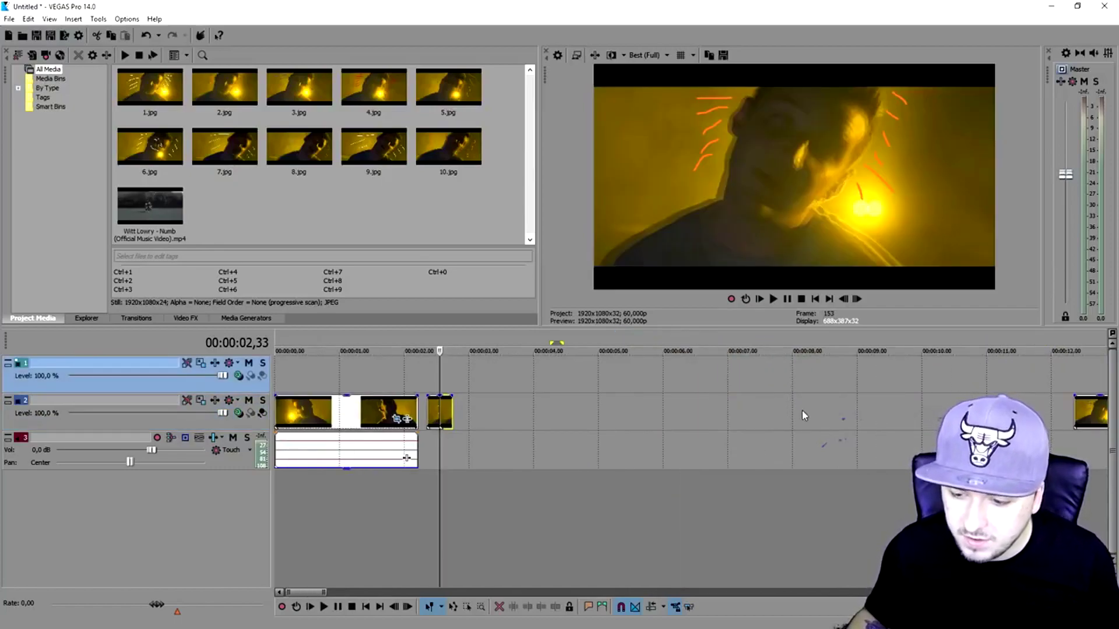
left_click_drag(1083, 413, 810, 378)
scroll(470, 415, "up", 5)
left_click(734, 375)
key("s")
key("Delete")
left_click_drag(711, 378, 665, 410)
Step: Bring 4.jpg to the sequence, trim it to 12 frames on the upper track and place it directly after 3.jpg
scroll(816, 413, "down", 6)
scroll(436, 411, "up", 4)
scroll(666, 410, "up", 2)
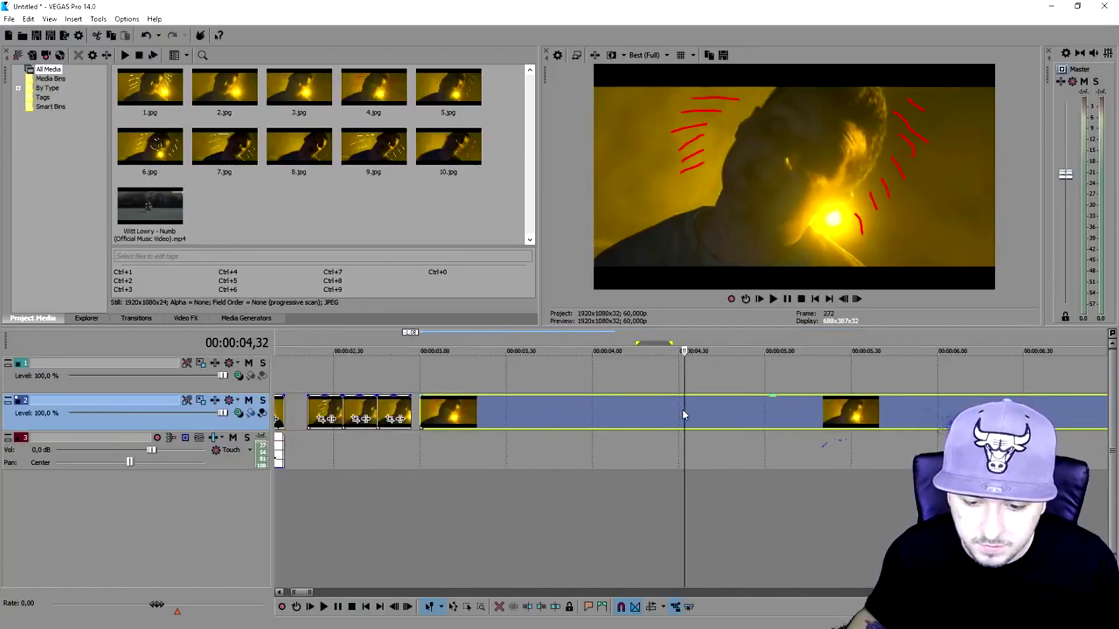
left_click(427, 381)
scroll(427, 381, "up", 3)
left_click_drag(702, 407, 714, 376)
key("Left")
key("Left")
key("Left")
key("Left")
key("Left")
key("Left")
key("Left")
key("Left")
key("Left")
key("Left")
key("Left")
key("Left")
key("Left")
key("Delete")
left_click_drag(589, 376, 690, 400)
Step: Bring the remaining snapshots closer, trim 5.jpg to 12 frames and place it directly after 4.jpg
scroll(719, 414, "down", 8)
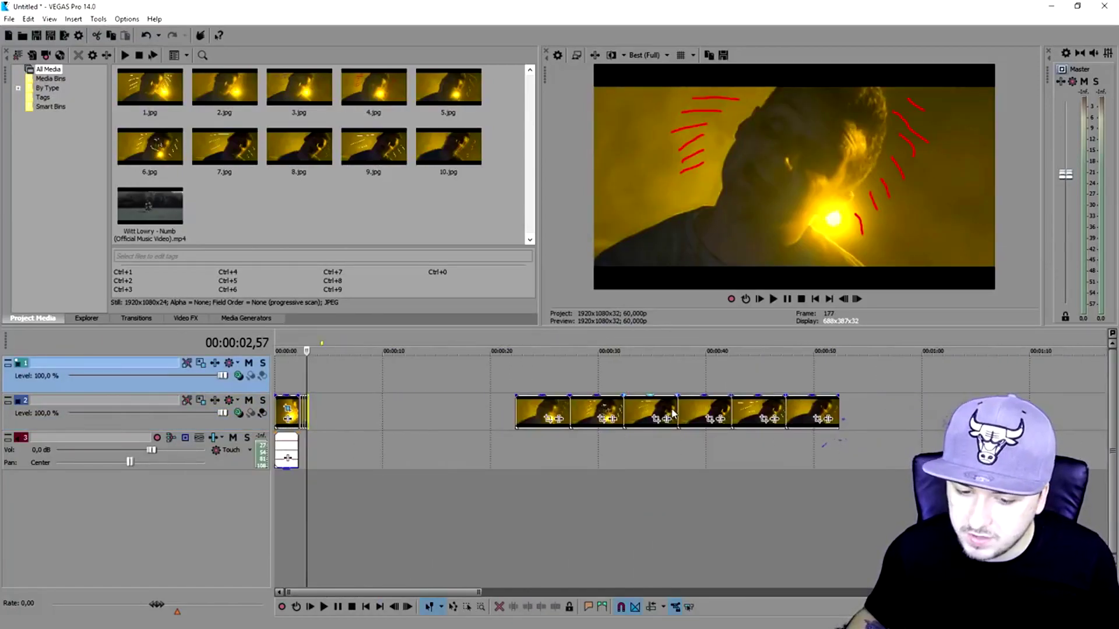
left_click_drag(824, 414, 427, 415)
scroll(561, 433, "up", 3)
scroll(561, 433, "up", 4)
left_click_drag(895, 411, 708, 406)
key("s")
key("Delete")
left_click_drag(669, 373, 692, 408)
Step: Trim 6.jpg on the upper track to 12 frames and place it directly after 5.jpg
scroll(808, 415, "down", 6)
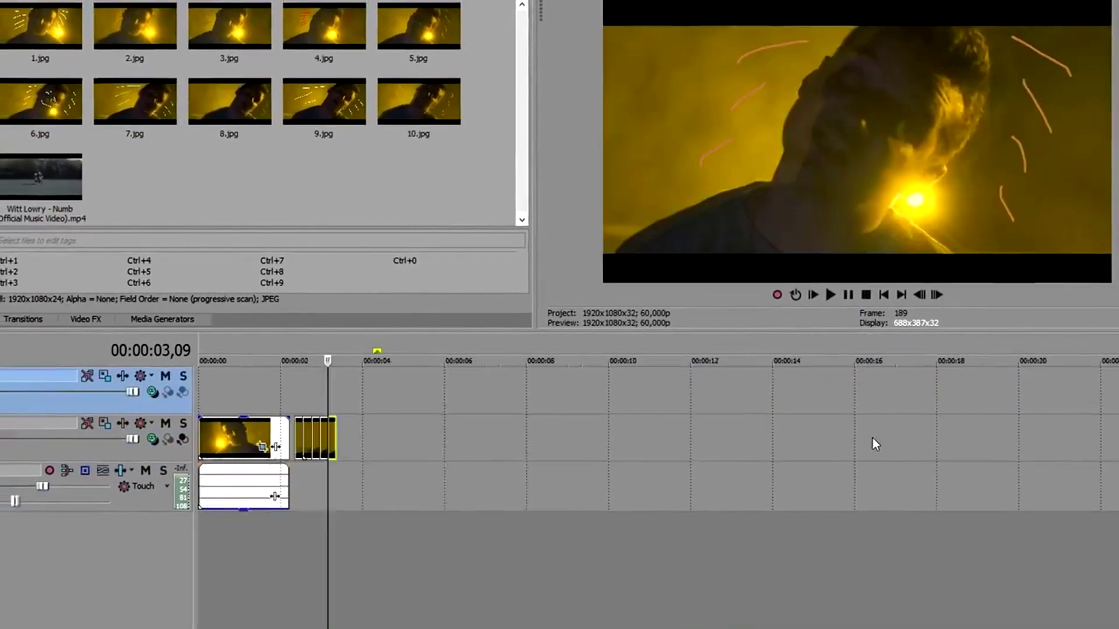
left_click_drag(910, 414, 425, 412)
scroll(875, 412, "up", 8)
left_click_drag(953, 434, 741, 384)
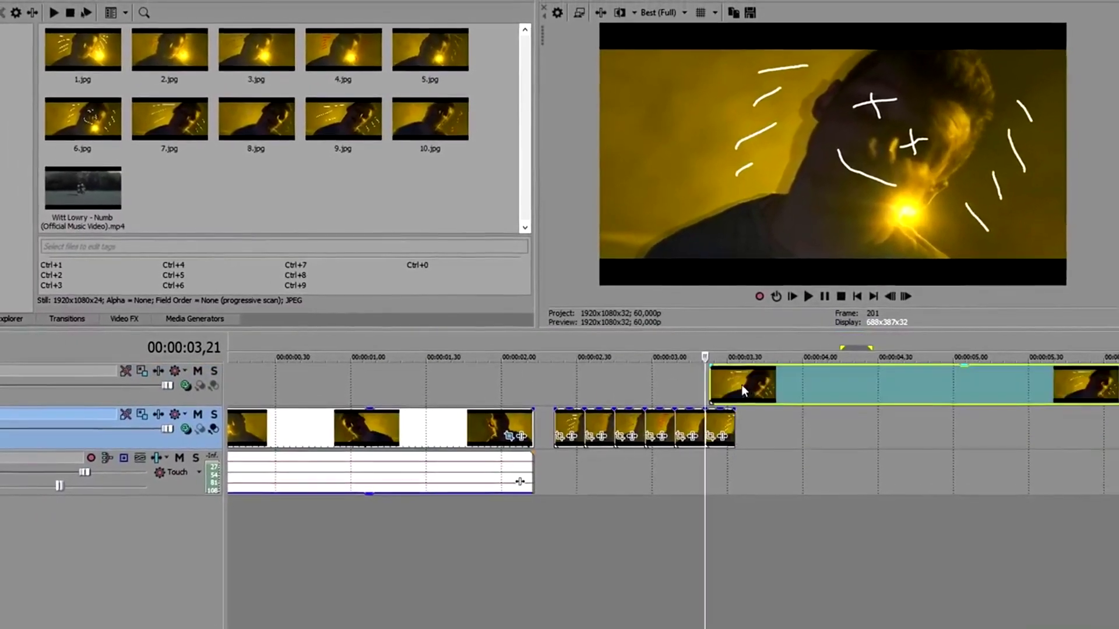
scroll(736, 387, "up", 6)
key("s")
key("Delete")
left_click_drag(641, 387, 797, 426)
Step: Trim 7.jpg to the same 12-frame length and place it directly after 6.jpg
scroll(816, 416, "down", 6)
left_click_drag(904, 414, 618, 426)
scroll(688, 417, "up", 8)
key("s")
key("Delete")
left_click_drag(679, 386, 729, 422)
Step: Trim 8.jpg, 9.jpg and 10.jpg to 12 frames each and line them up at the end of the snapshot sequence
scroll(700, 416, "down", 6)
left_click_drag(632, 418, 315, 419)
scroll(776, 406, "up", 6)
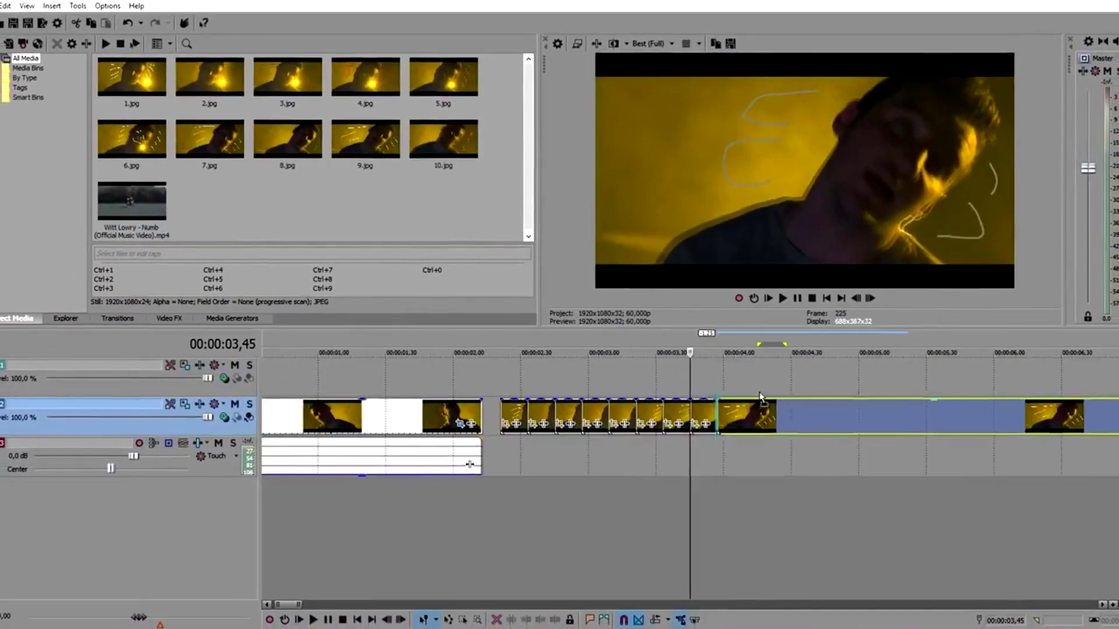
left_click_drag(776, 406, 740, 379)
scroll(908, 415, "up", 3)
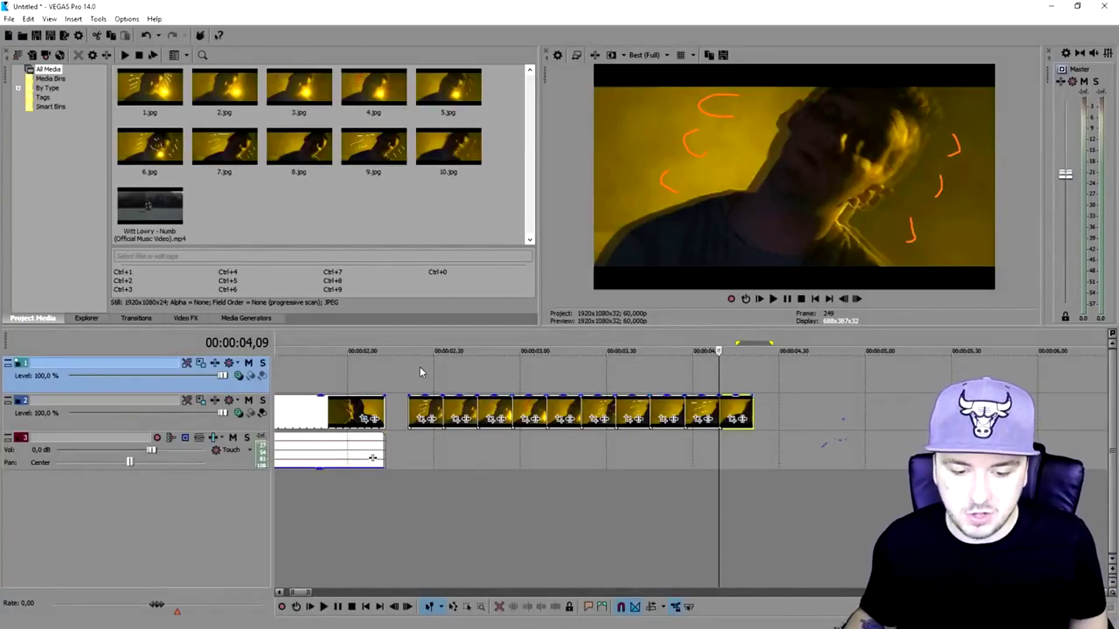
Step: Play the snapshot sequence from just before 1.jpg to review the scribble animation
left_click(402, 375)
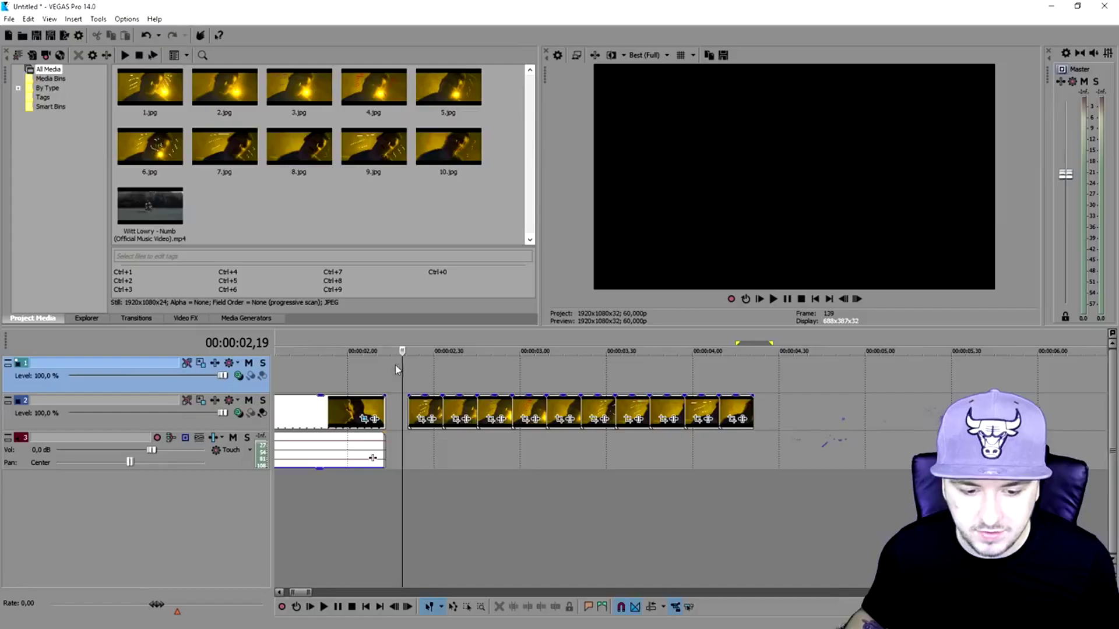
key("space")
key("space")
Step: Set a loop region over all ten snapshots and play the scribble effect in a loop
left_click_drag(411, 341, 751, 332)
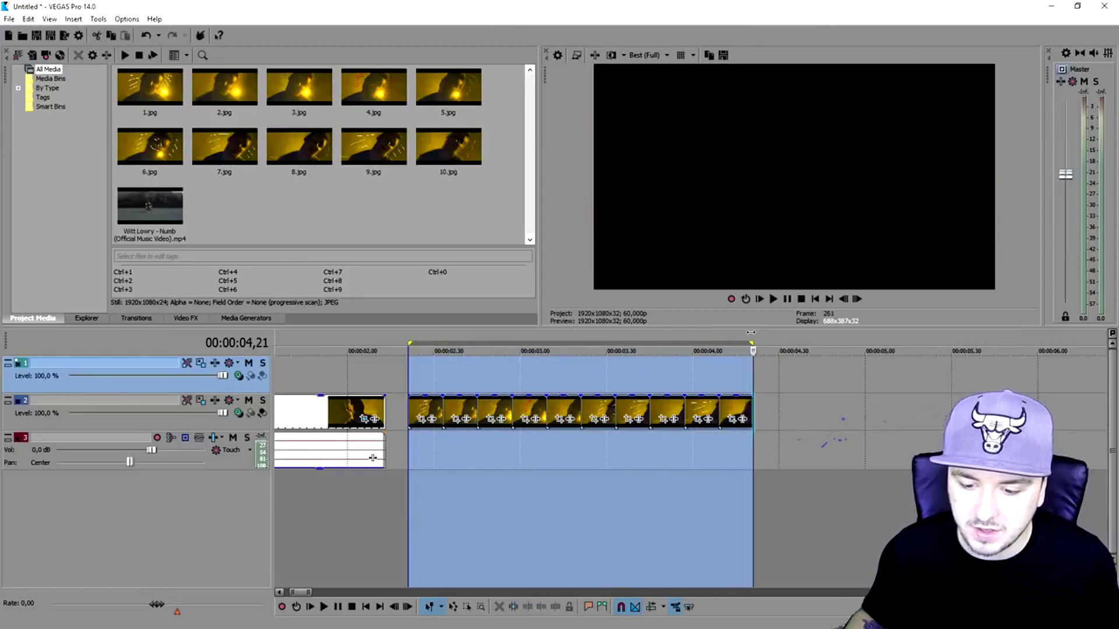
left_click(746, 300)
key("space")
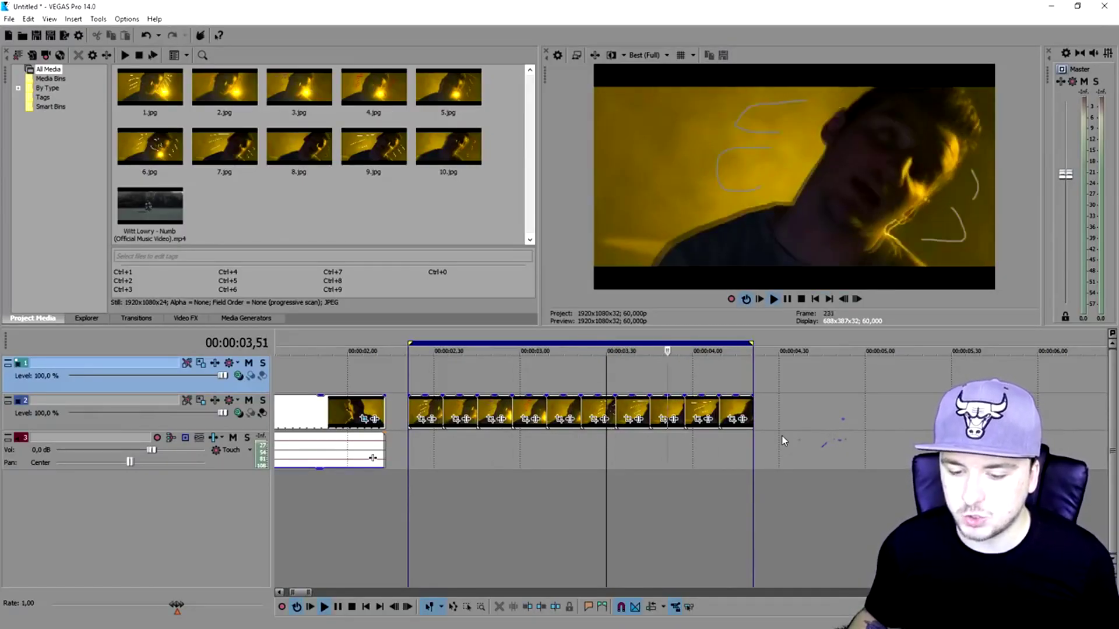
scroll(784, 431, "down", 4)
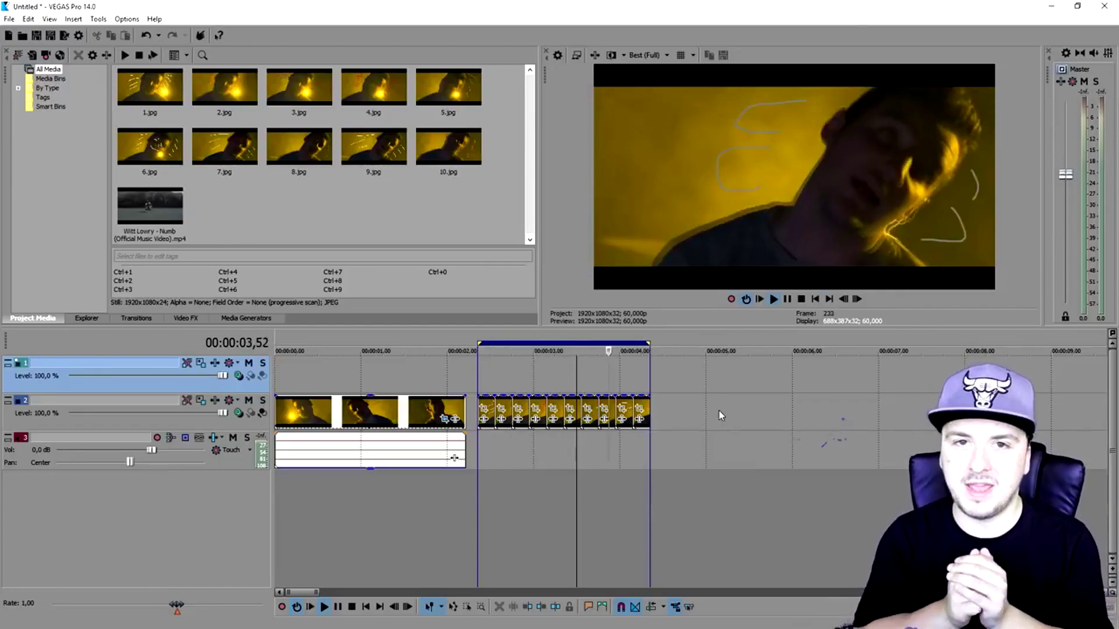
key("space")
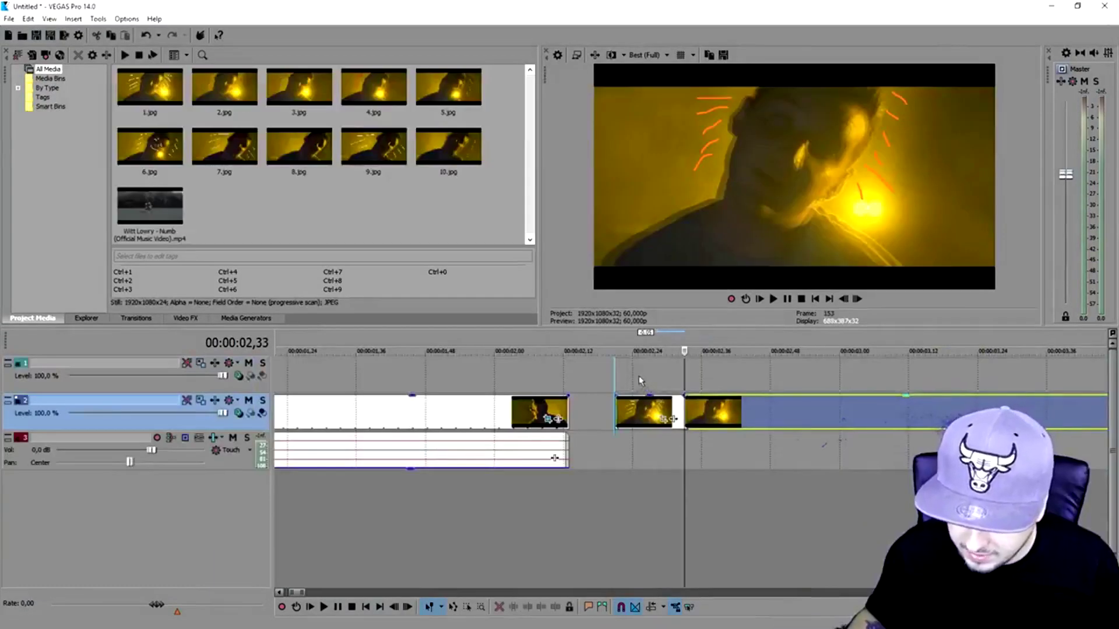
left_click_drag(712, 412, 839, 412)
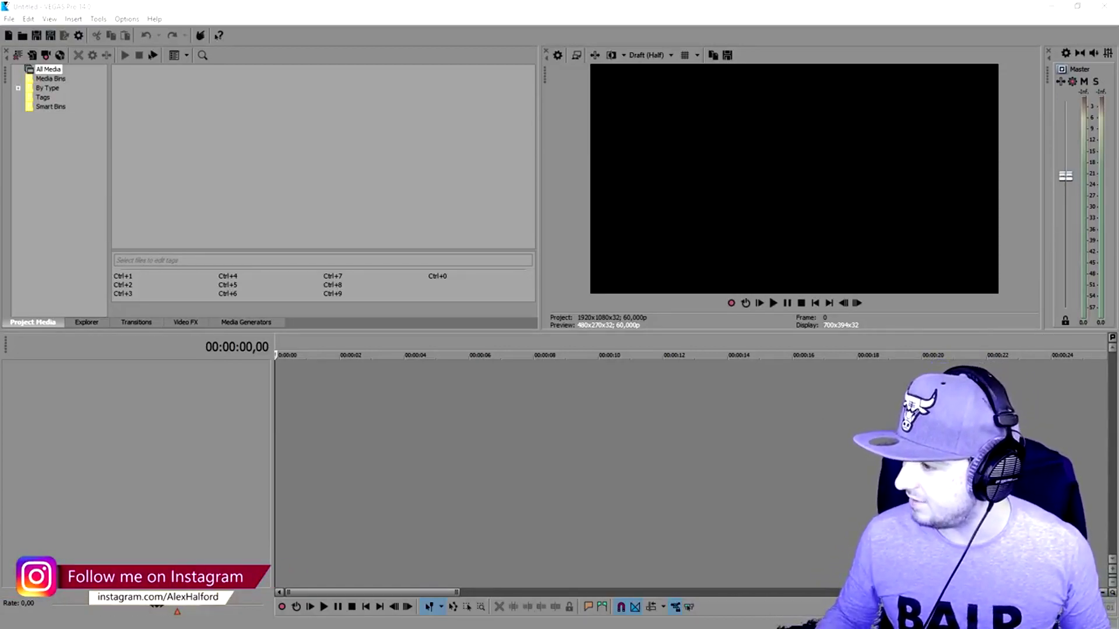
Step: Add the New York Times Square time lapse clip from the tutorial folder at the start of the timeline
left_click_drag(1118, 154, 484, 111)
left_click(527, 328)
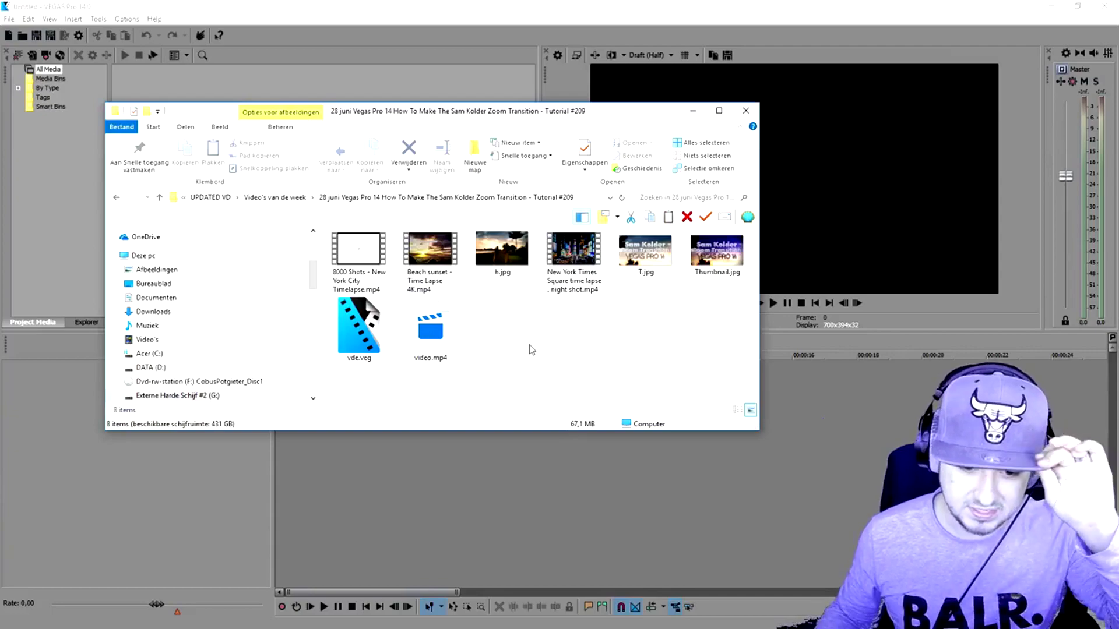
left_click_drag(567, 252, 295, 386)
left_click(344, 414)
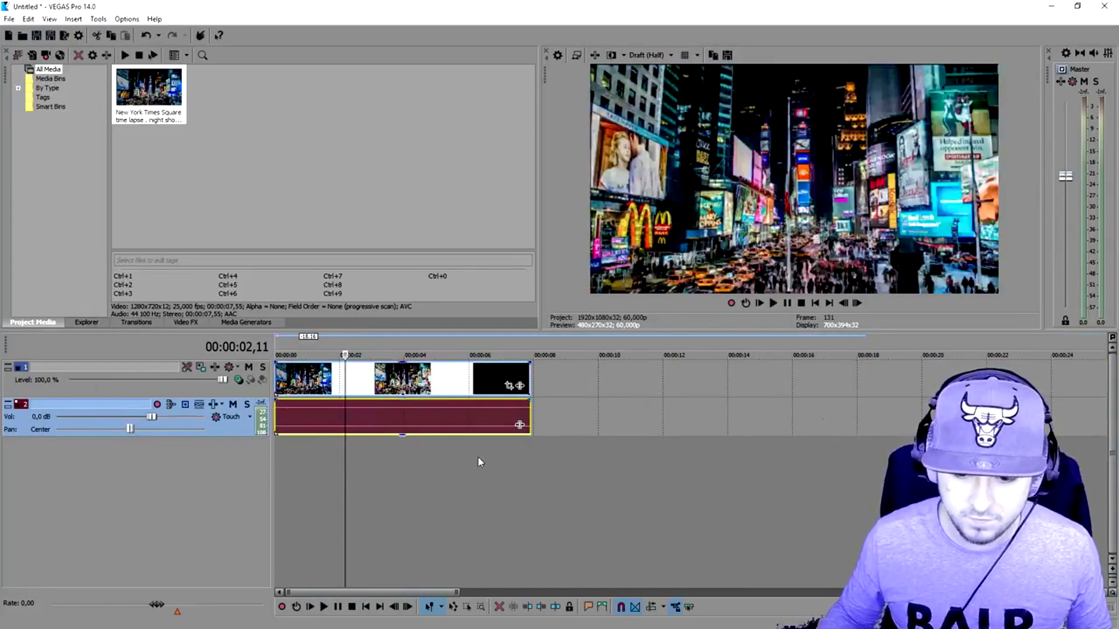
left_click(815, 303)
scroll(413, 391, "up", 2)
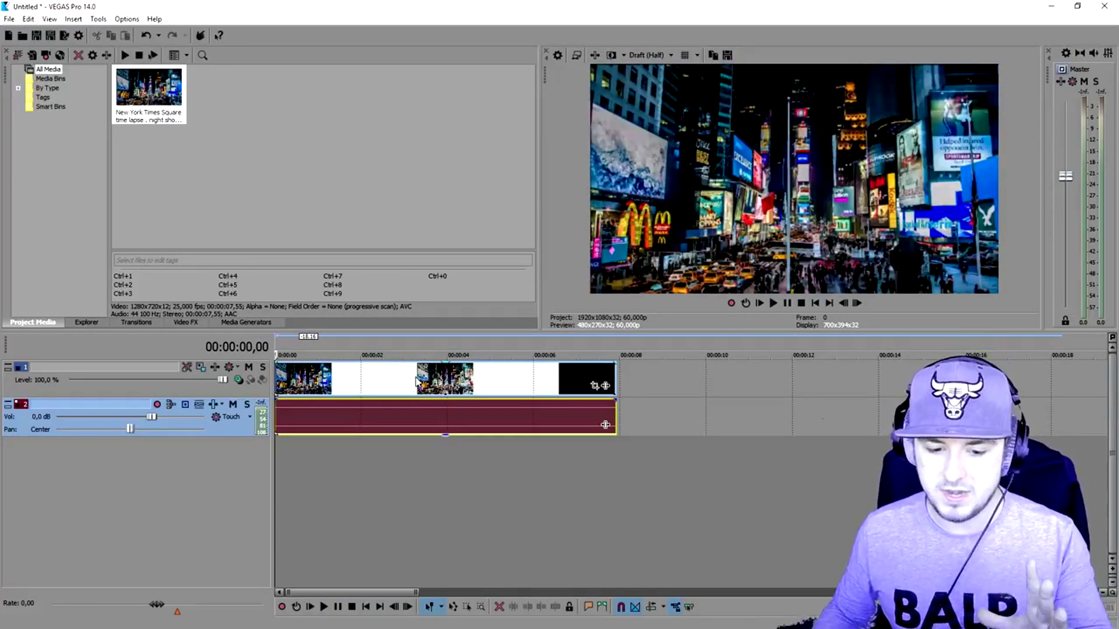
scroll(416, 380, "down", 2)
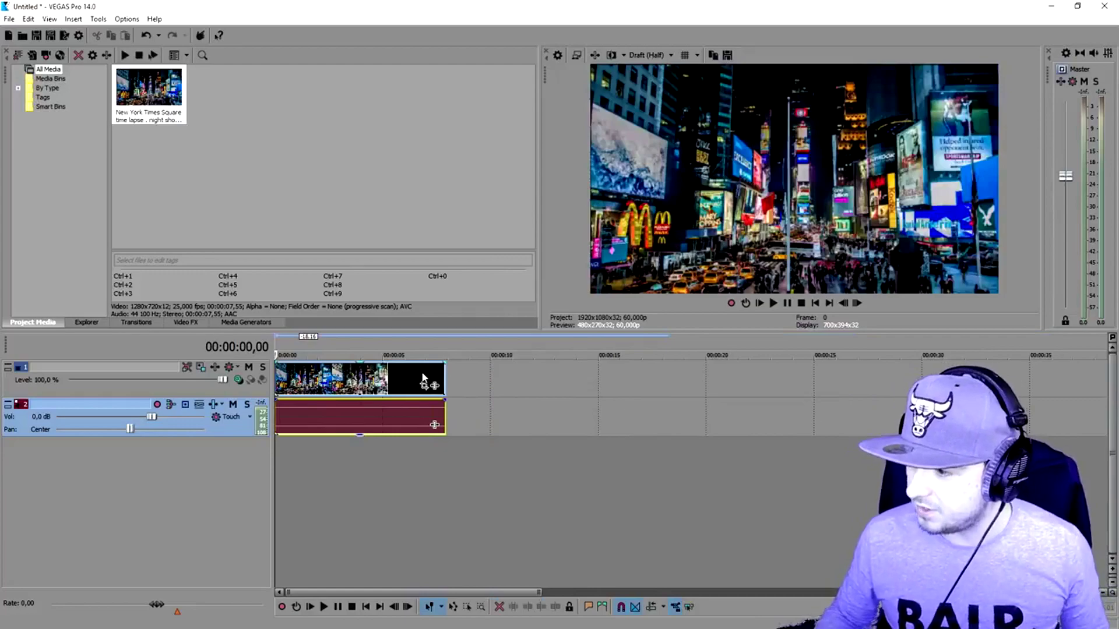
scroll(416, 401, "up", 3)
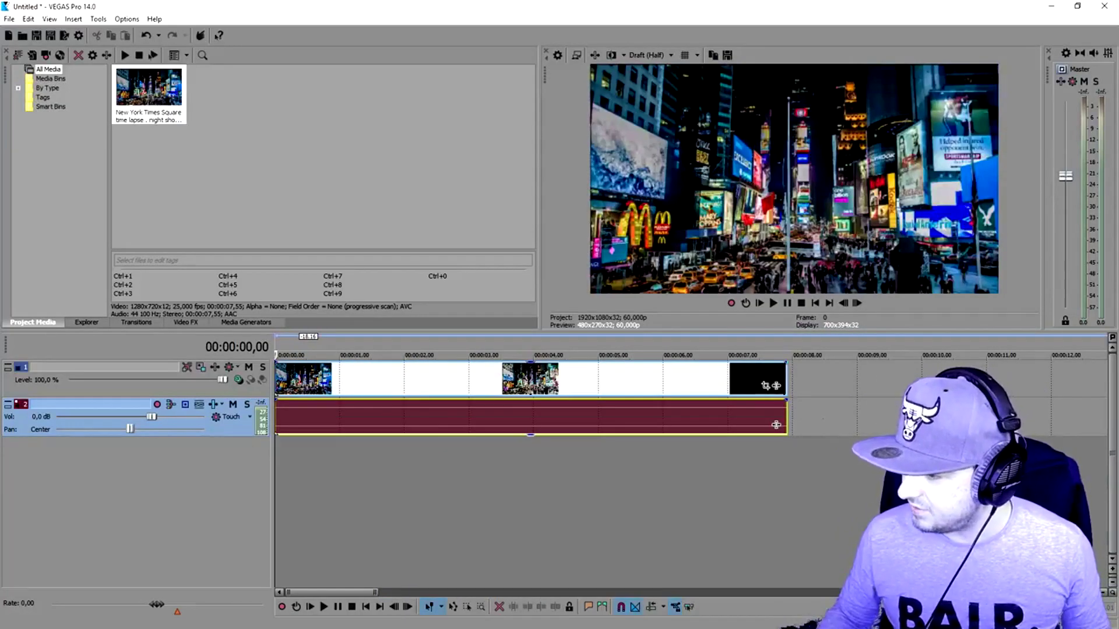
scroll(436, 350, "down", 2)
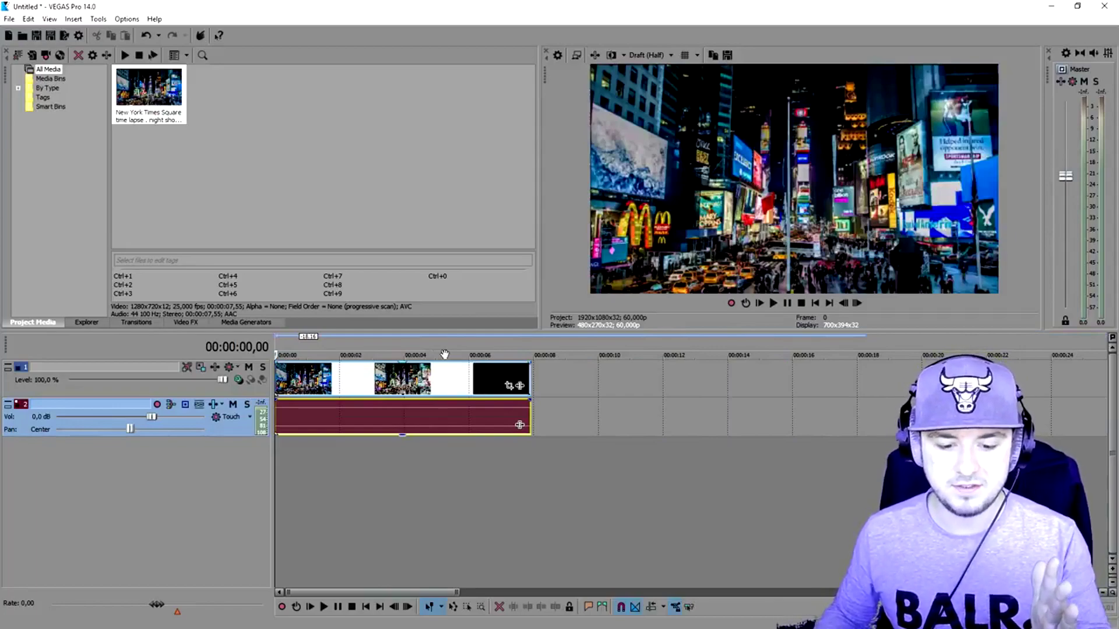
Step: Set the video preview quality to Draft (Full)
left_click(642, 58)
mouse_move(659, 86)
left_click(733, 87)
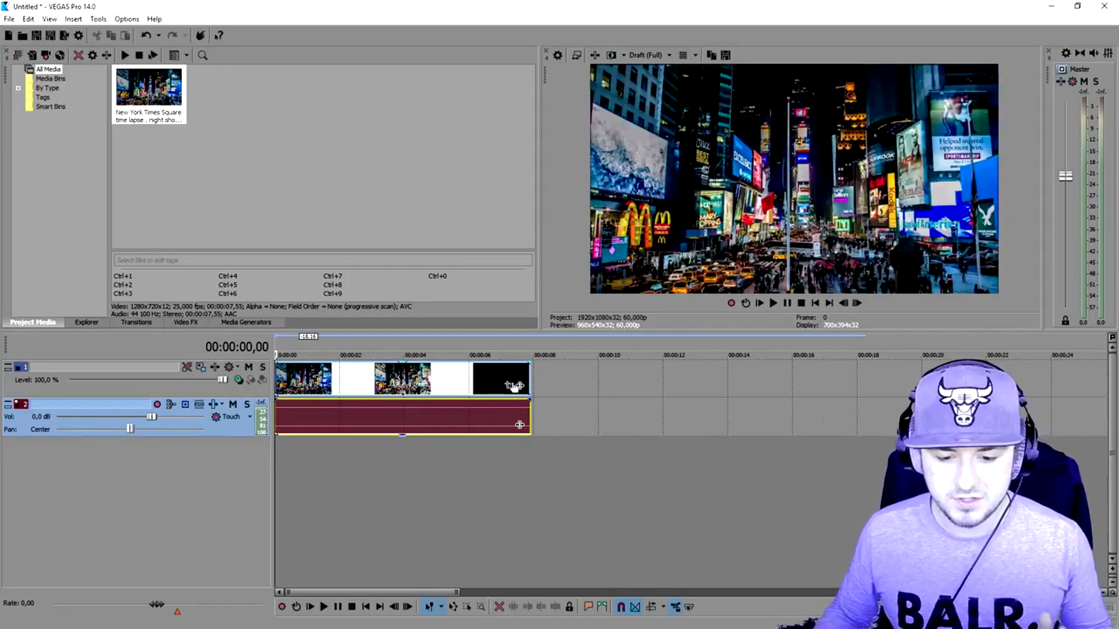
Step: Trim the black ending off the New York clip so it ends just after 00:00:06
left_click_drag(532, 382, 466, 376)
left_click(441, 391)
left_click(355, 389)
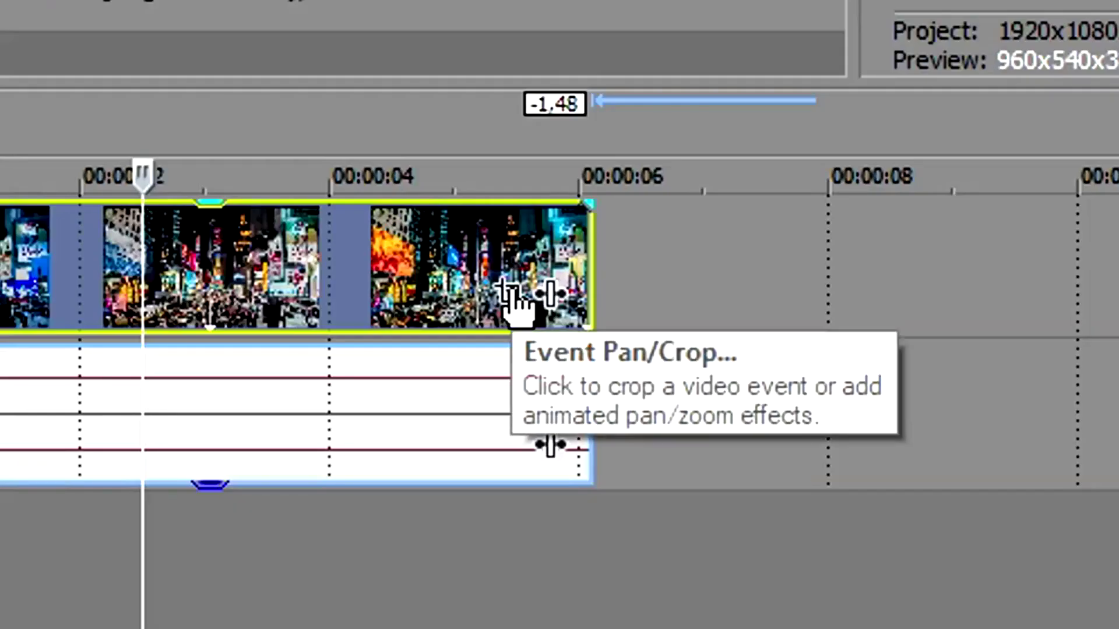
Step: In the New York clip's Event Pan/Crop, keep Sync Cursor on and shrink the centered crop frame at 00:00:00,00 to about 1049,3 by 590,2
left_click(452, 388)
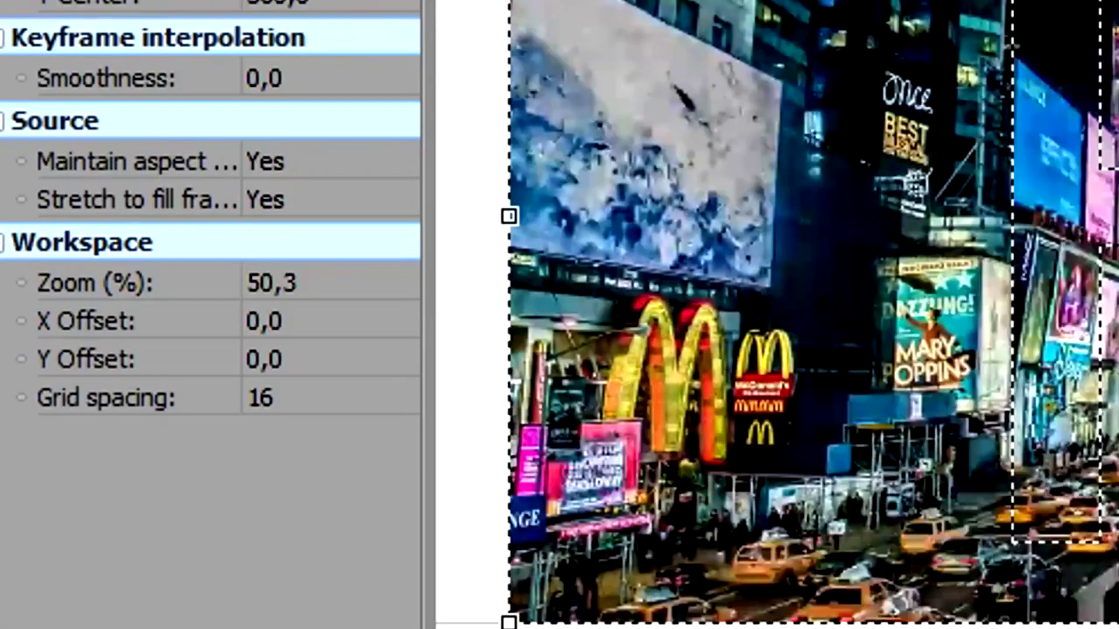
left_click_drag(487, 164, 557, 56)
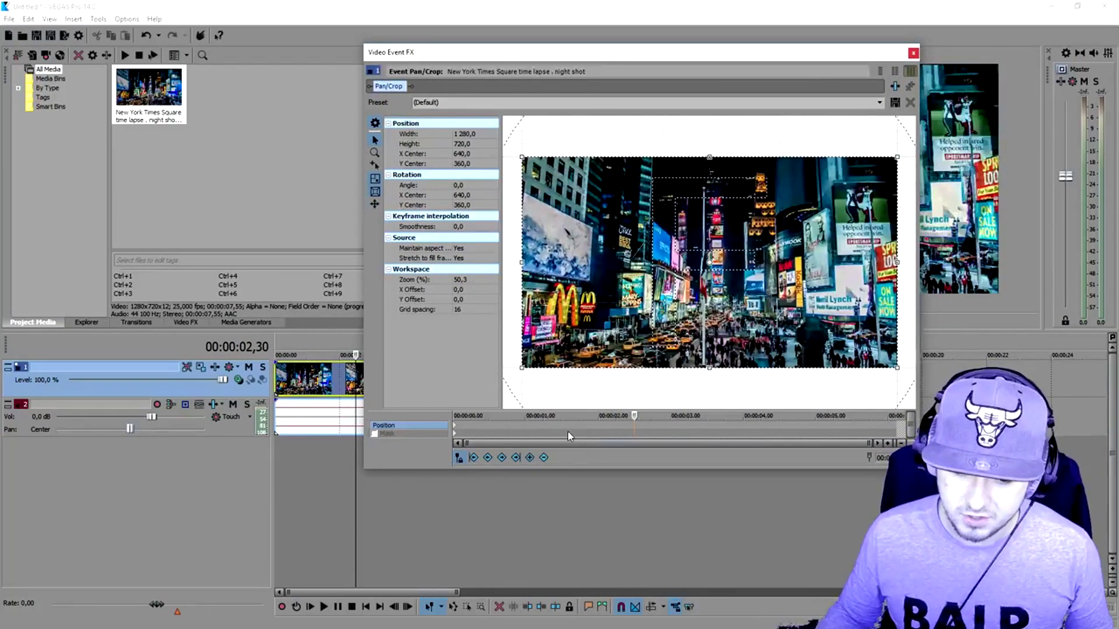
left_click_drag(634, 415, 455, 416)
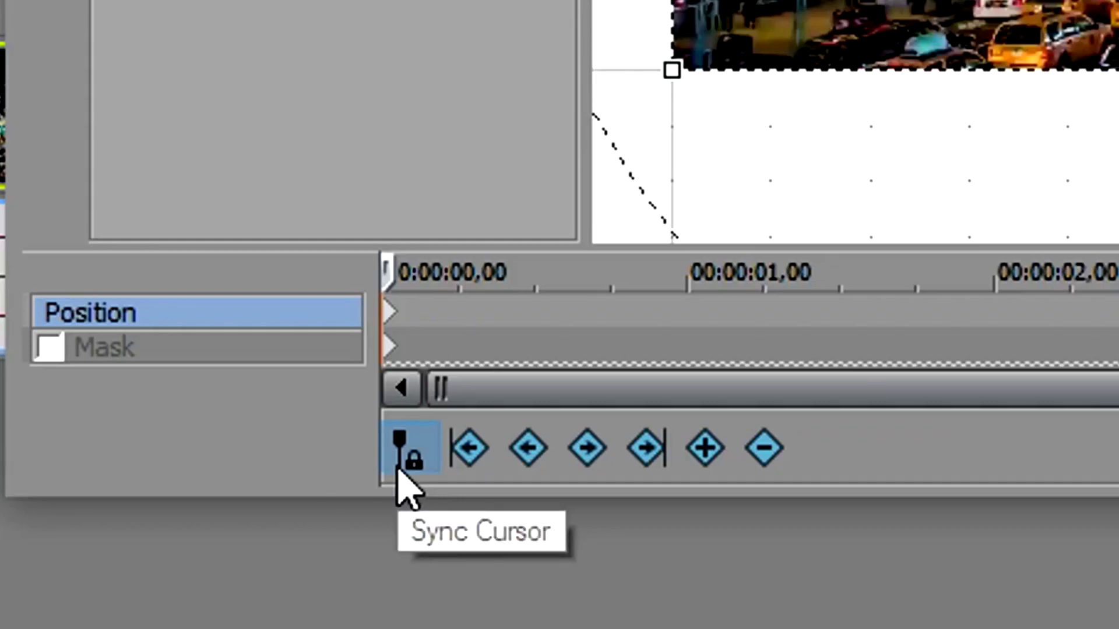
left_click(406, 487)
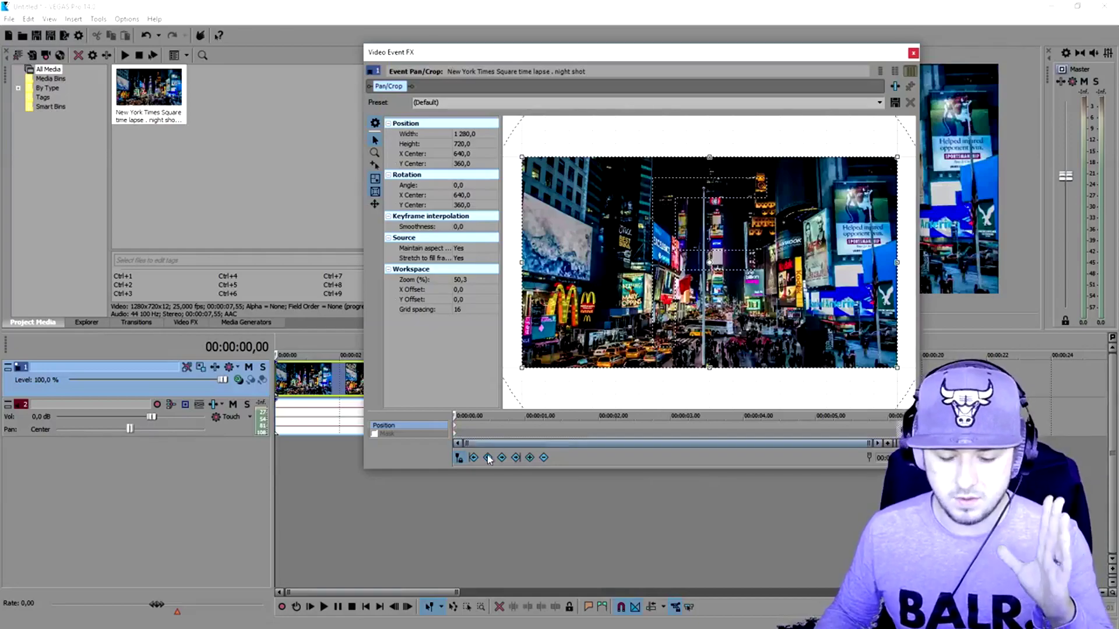
left_click(459, 458)
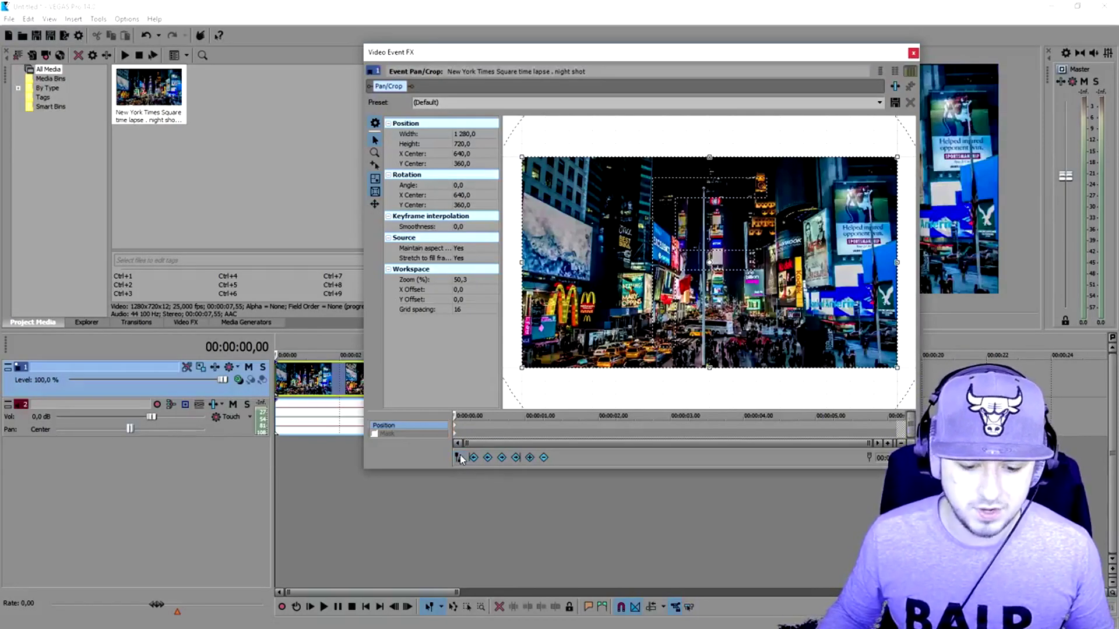
left_click_drag(586, 67, 531, 61)
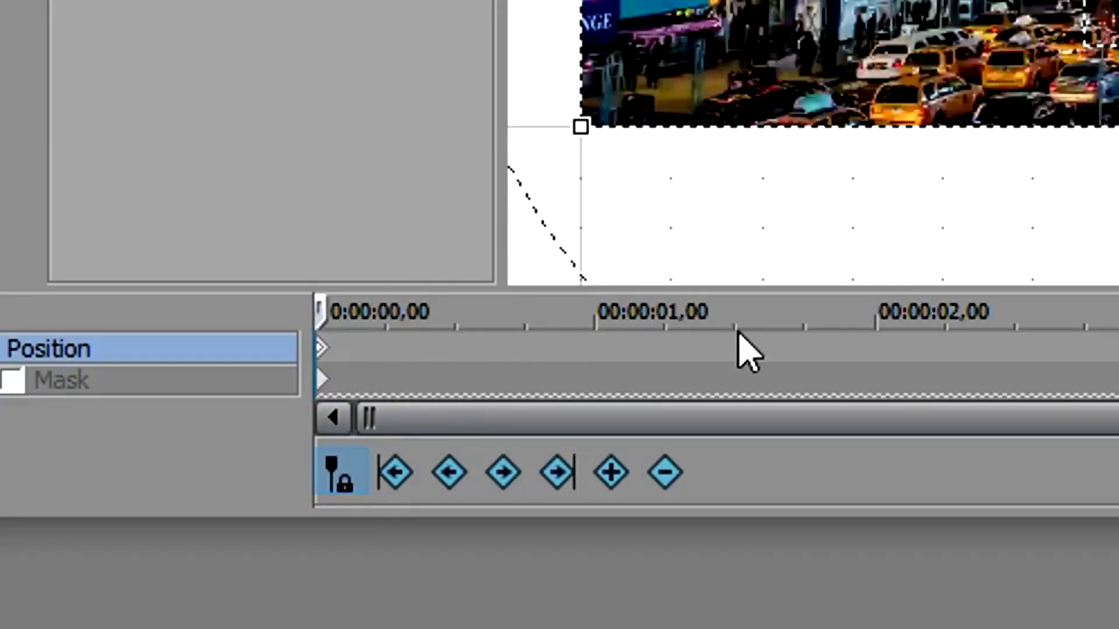
left_click_drag(943, 148, 884, 180)
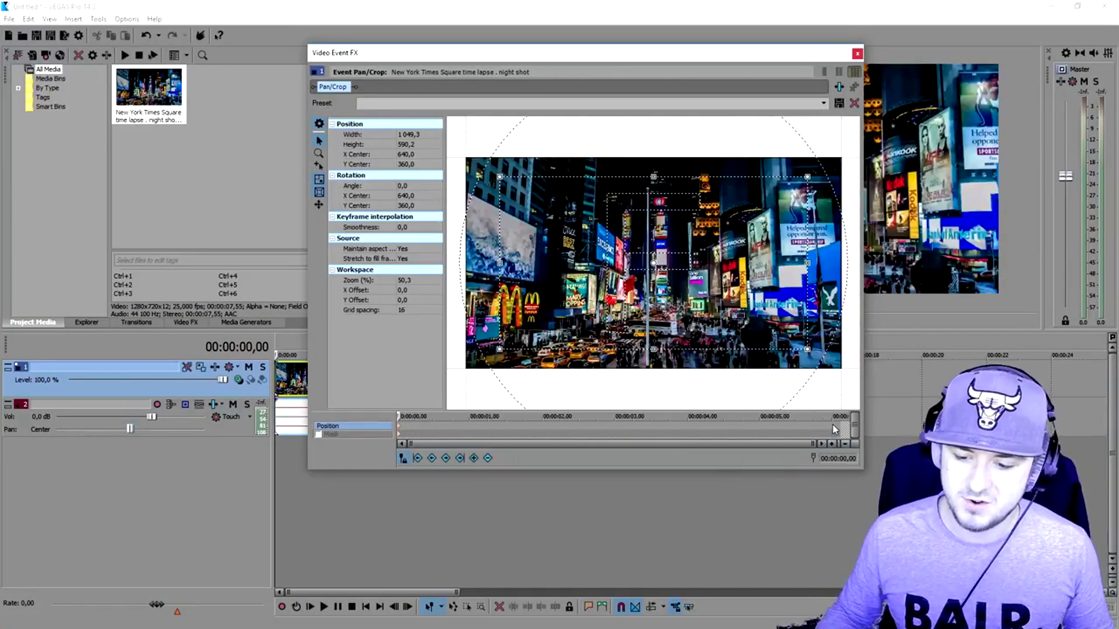
Step: Create a Position keyframe at 00:00:06,02, five frames before the end of the New York clip
left_click(840, 425)
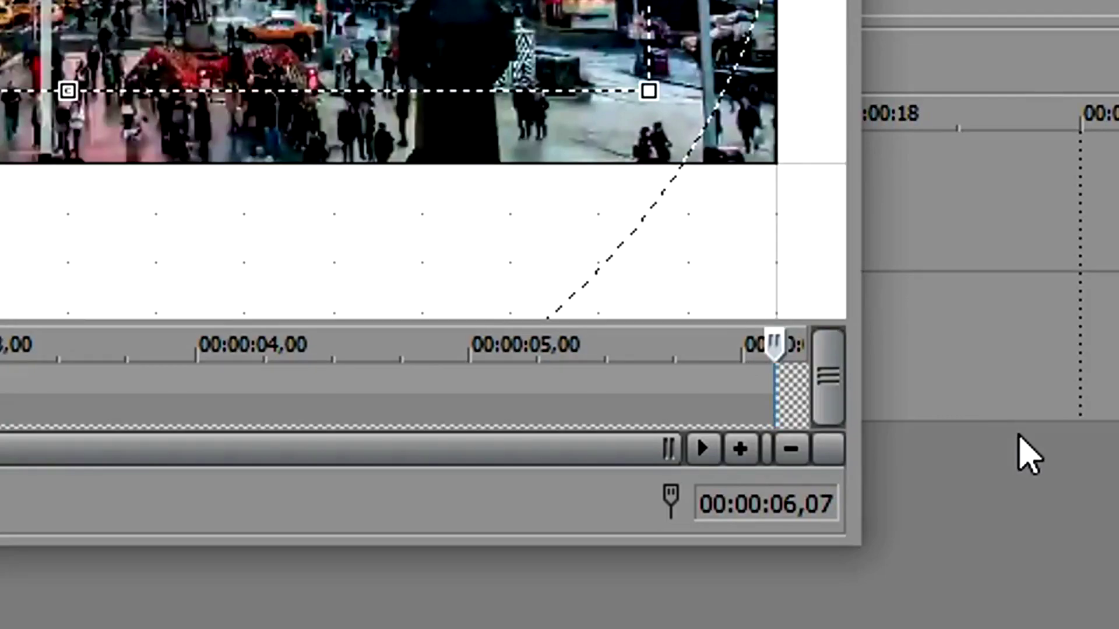
key("Left")
key("Left")
key("Left")
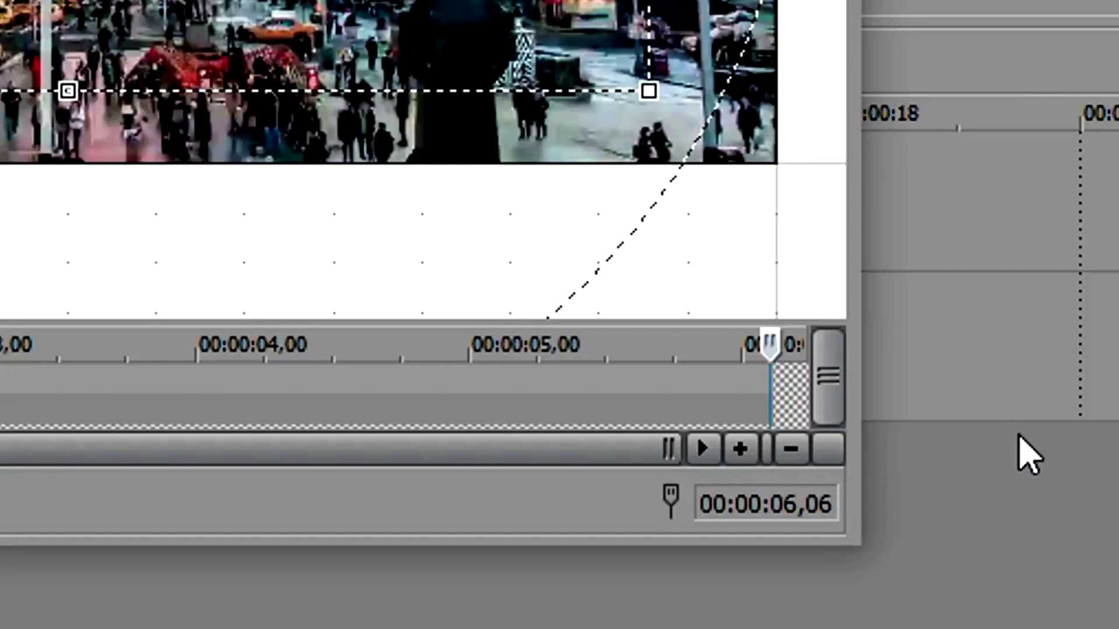
key("Left")
key("Left")
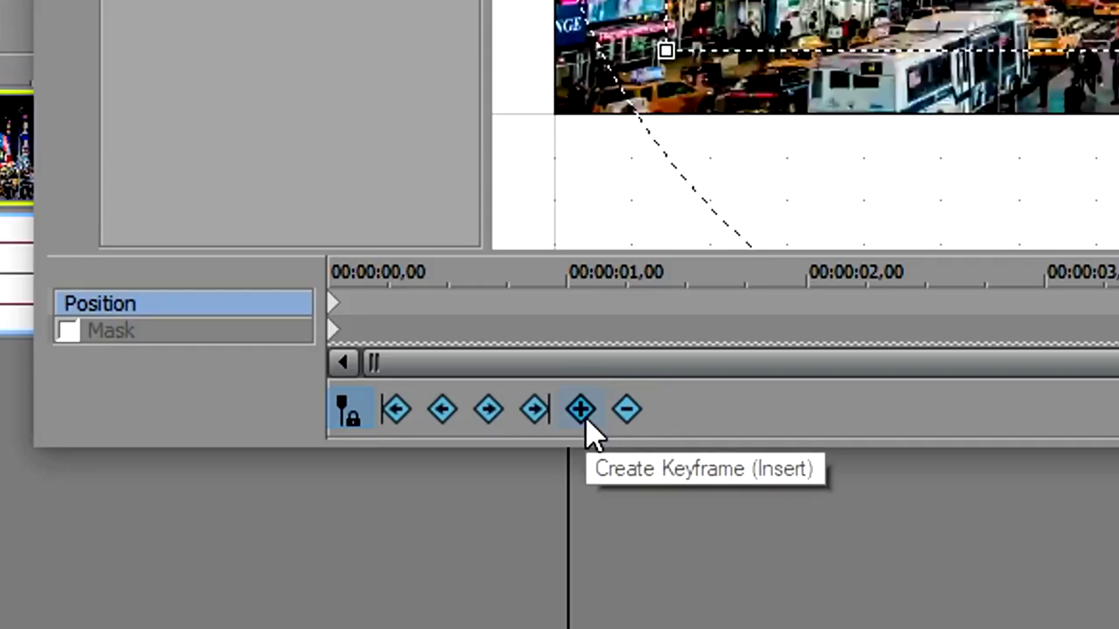
left_click(587, 421)
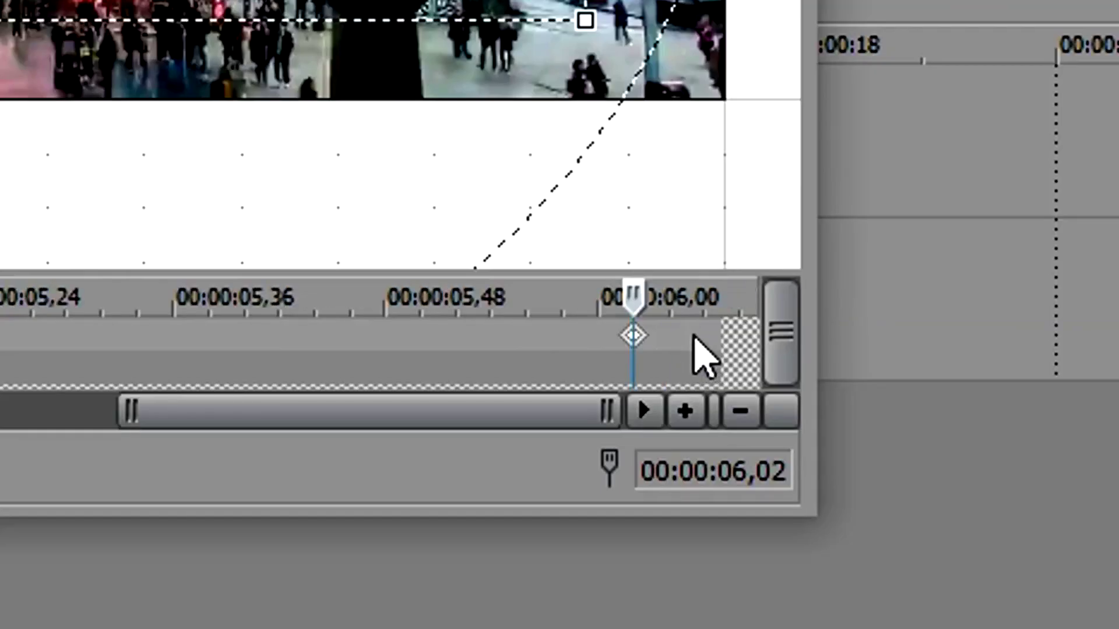
Step: Restore the crop frame to the full 1280 by 720 at the New York clip's end, 00:00:06,07
scroll(834, 426, "up", 2)
key("Right")
key("Right")
key("Right")
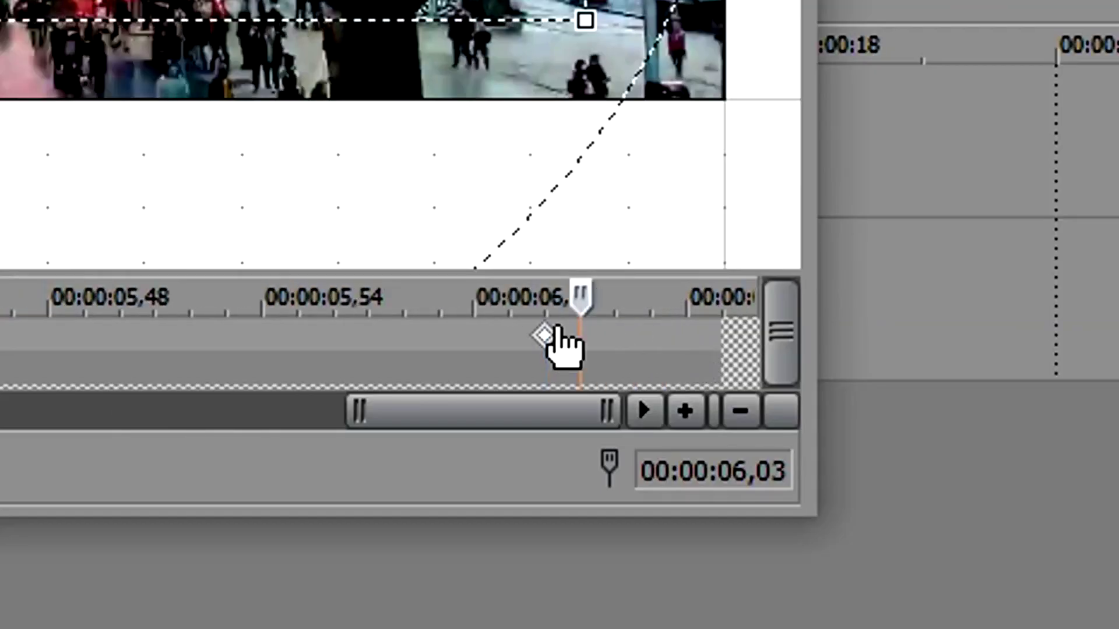
key("Right")
key("Right")
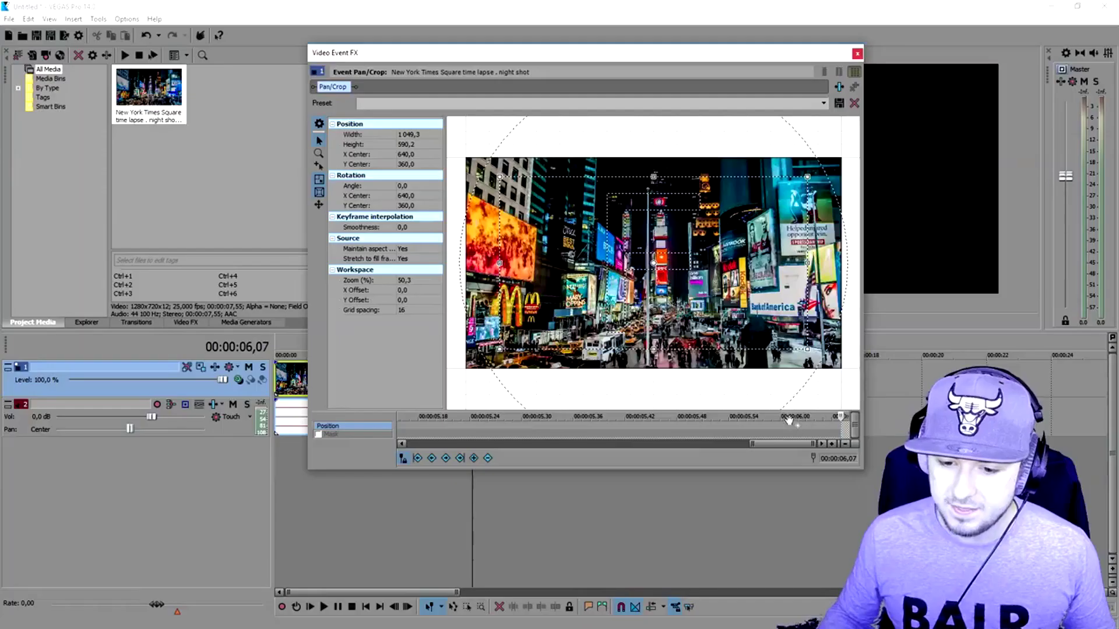
right_click(623, 235)
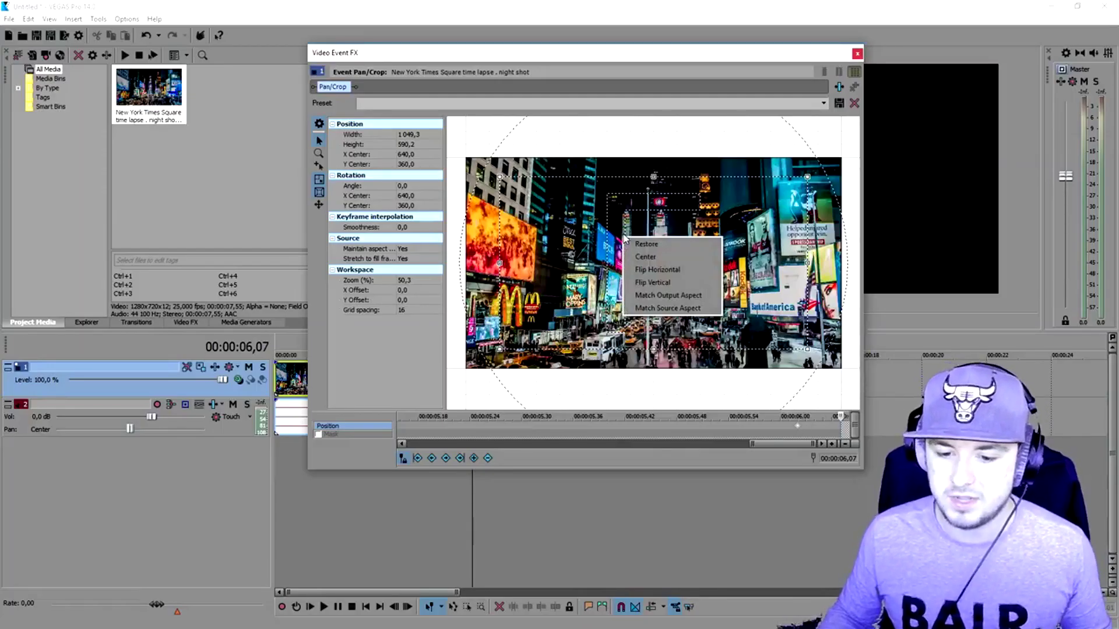
left_click(529, 274)
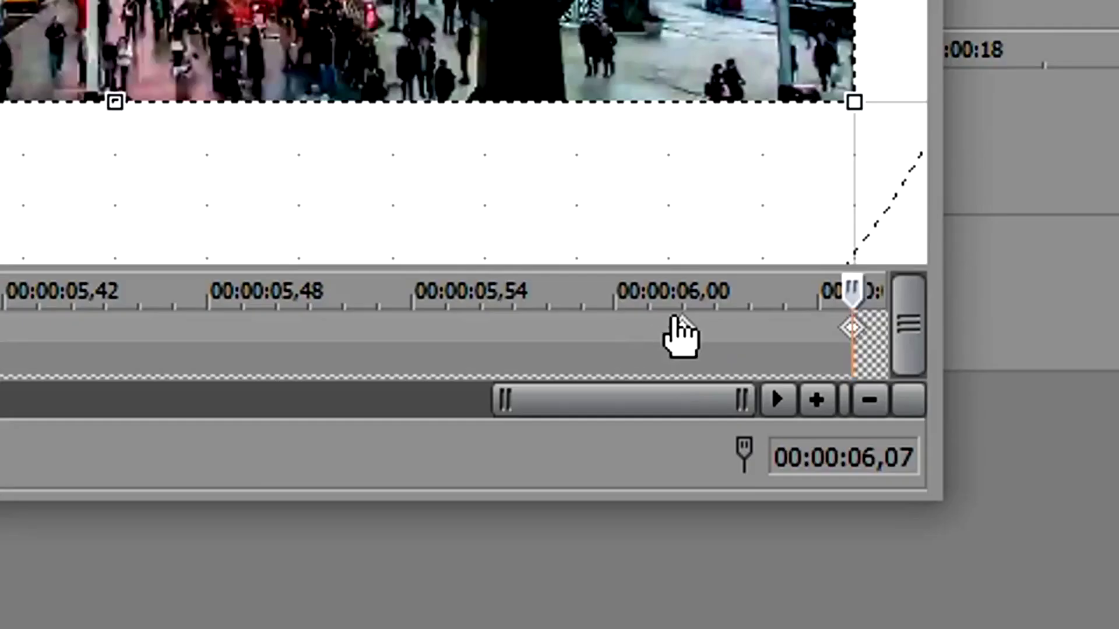
Step: Set the New York clip's Position keyframes to Smooth interpolation and close its Pan/Crop settings
double_click(797, 425)
left_click(682, 329)
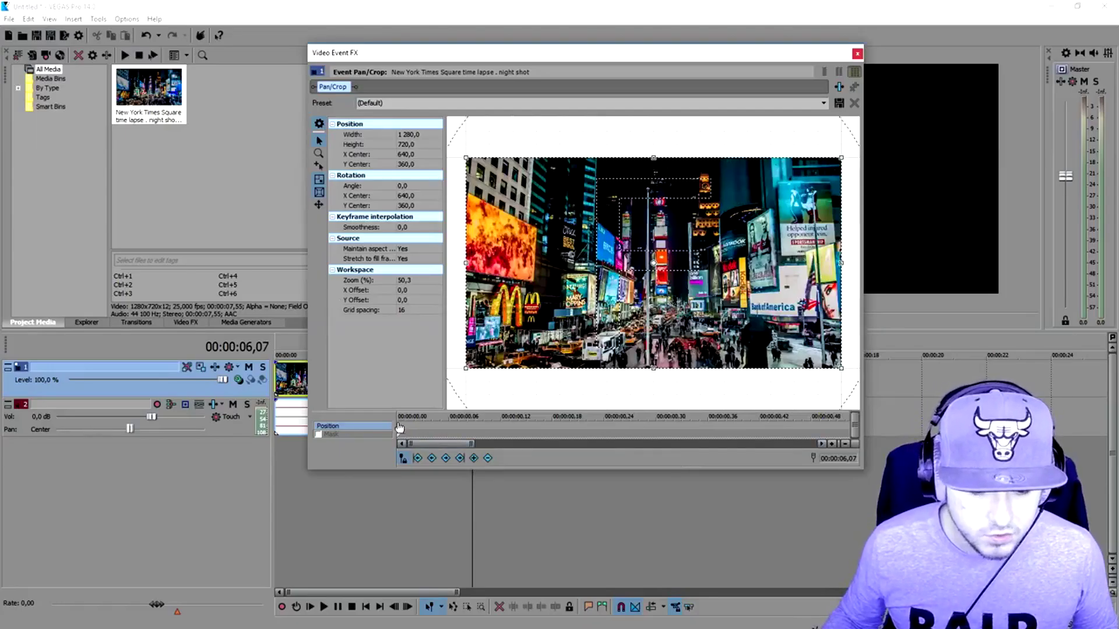
right_click(398, 432)
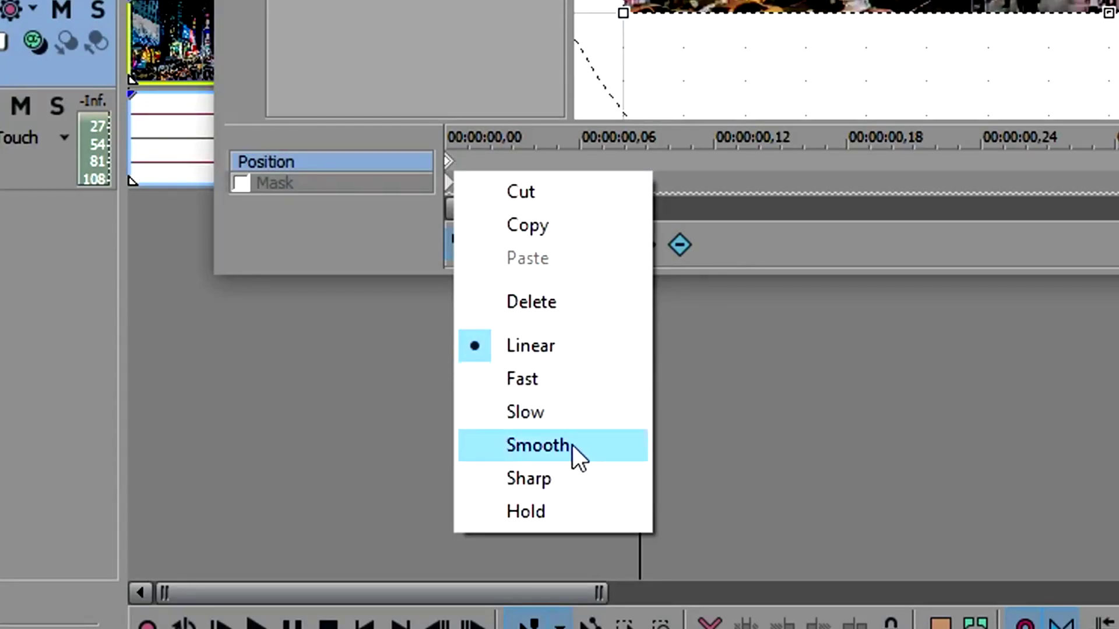
left_click(572, 445)
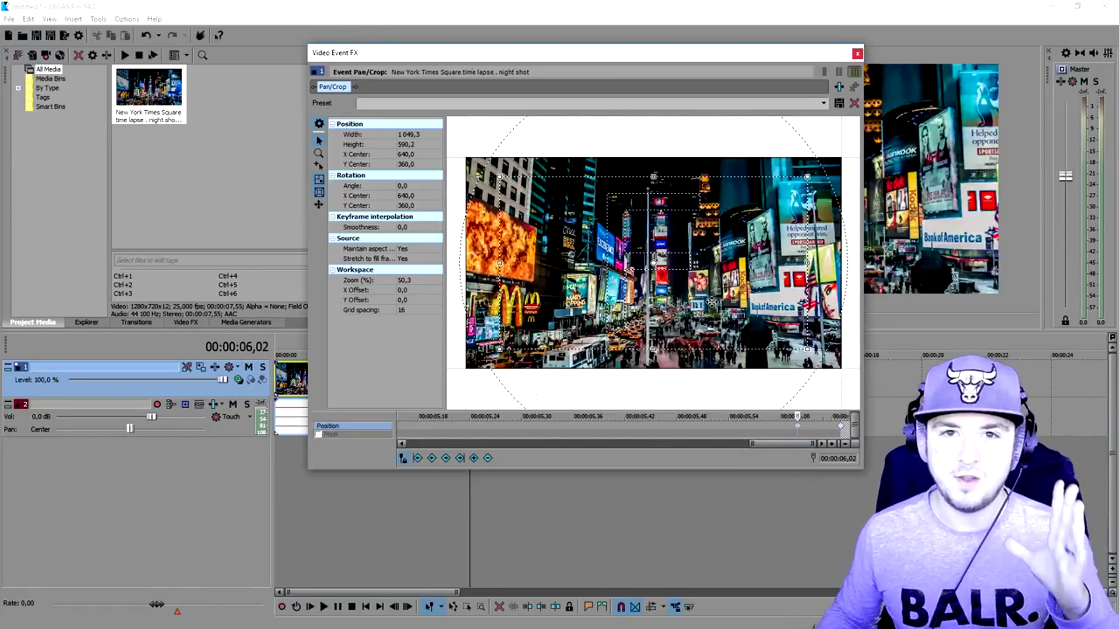
left_click(857, 54)
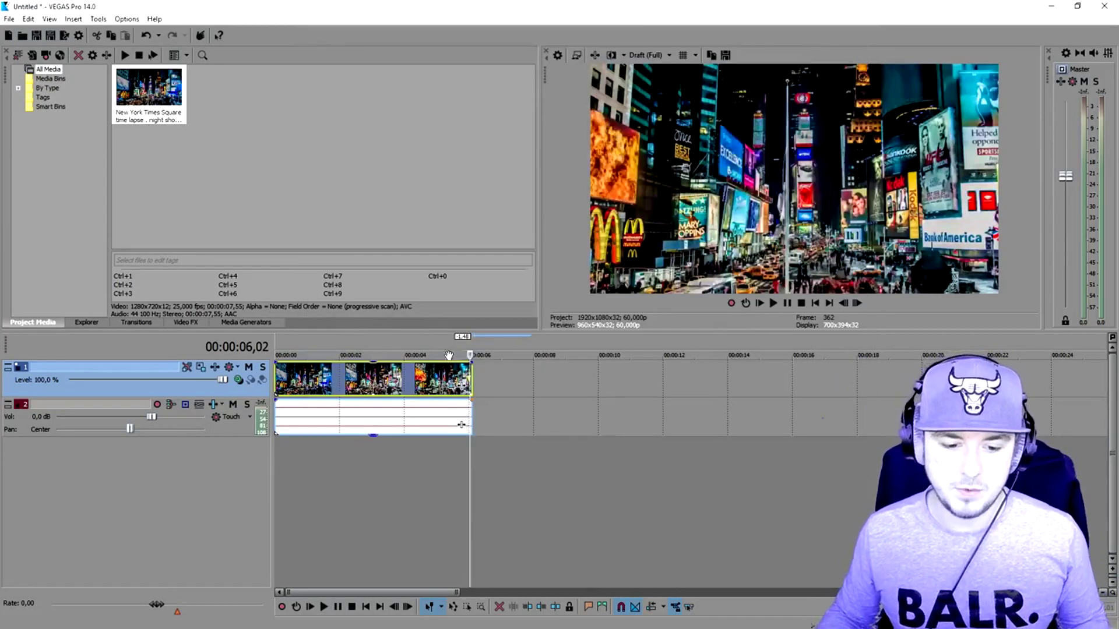
Step: Play the New York clip from the beginning to review the zoom
left_click(815, 303)
key("space")
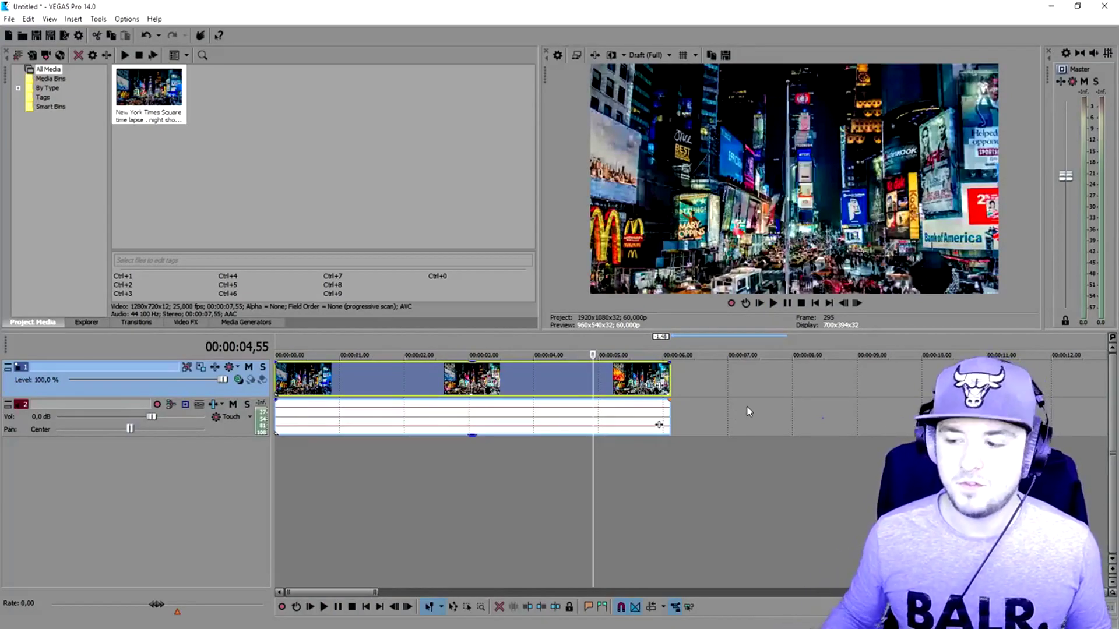
Step: Add the Beach sunset time lapse clip directly after the New York clip, trimming its end so it finishes shortly before 00:00:14
key("alt+Tab")
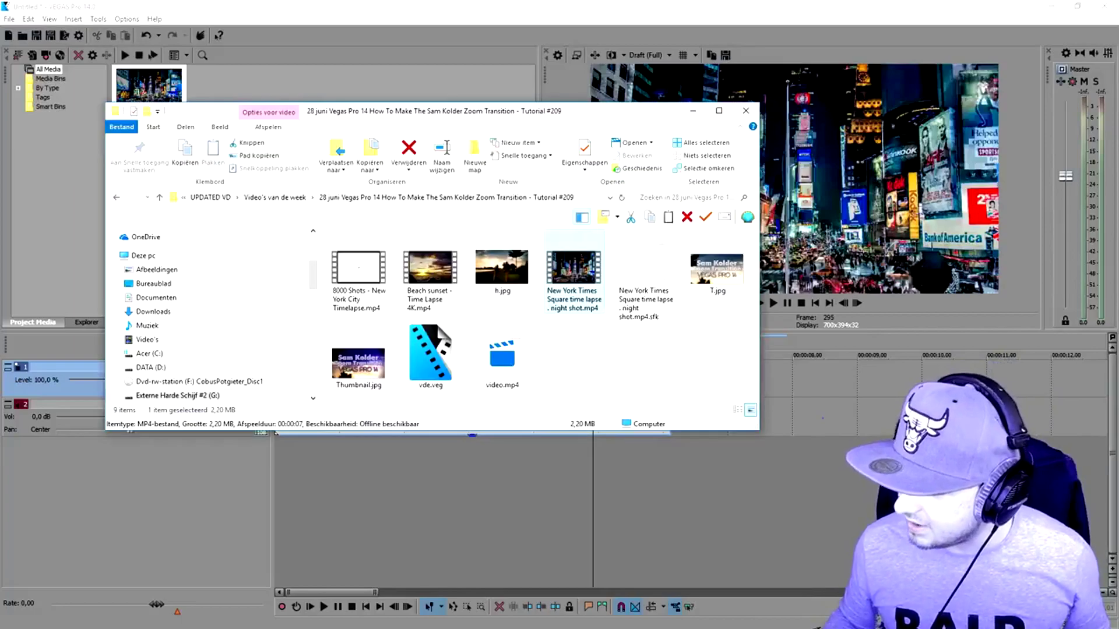
left_click_drag(431, 307, 792, 373)
left_click_drag(626, 378, 732, 377)
scroll(730, 377, "down", 5)
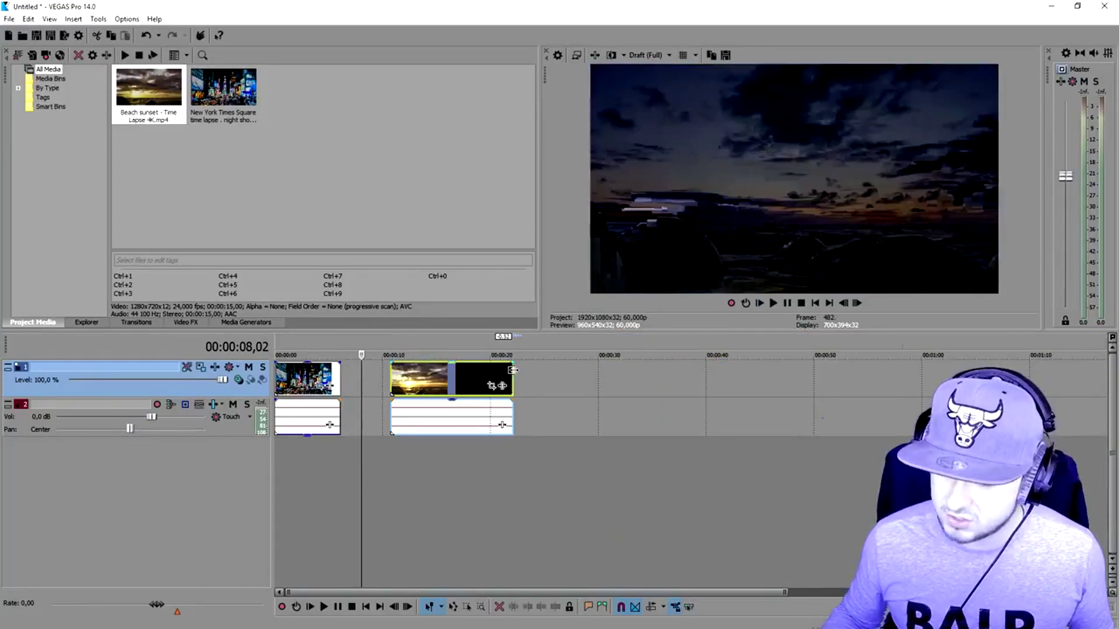
scroll(500, 382, "up", 5)
left_click_drag(778, 385, 583, 389)
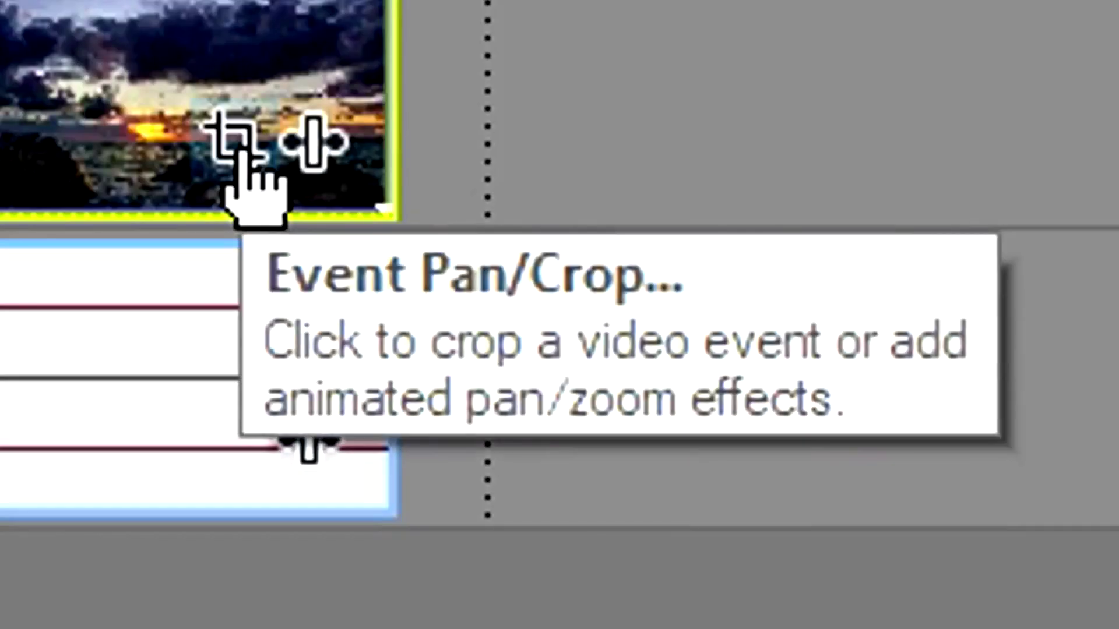
Step: Inspect the New York clip's Pan/Crop keyframes at 00:00:06,02 and at its end, and close the settings
left_click(846, 385)
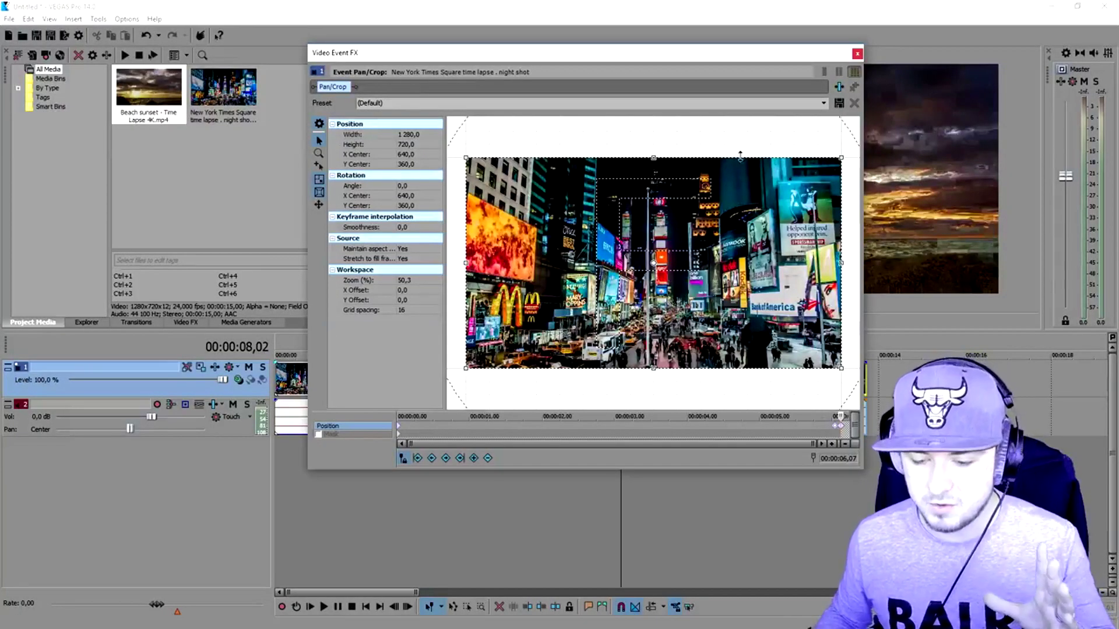
scroll(779, 319, "up", 1)
scroll(779, 326, "down", 2)
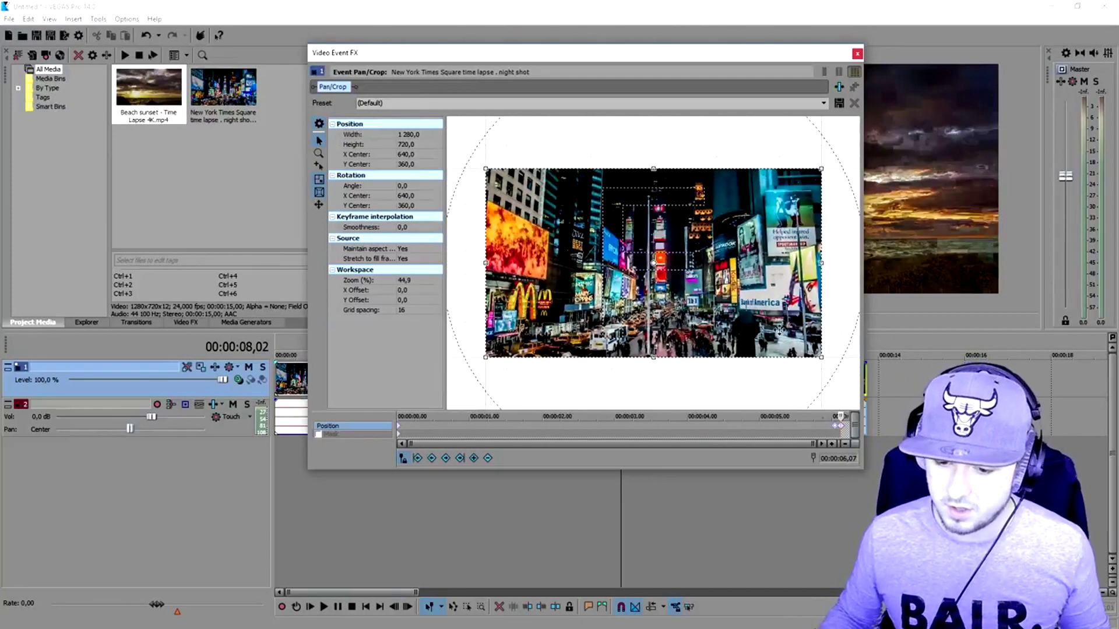
scroll(824, 425, "up", 6)
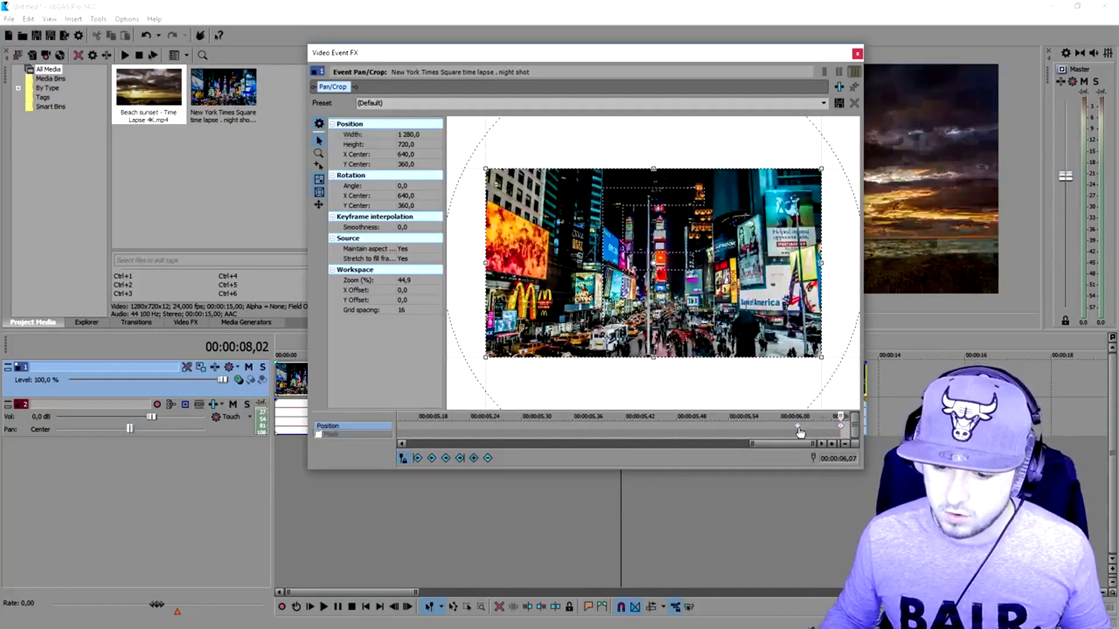
left_click(799, 430)
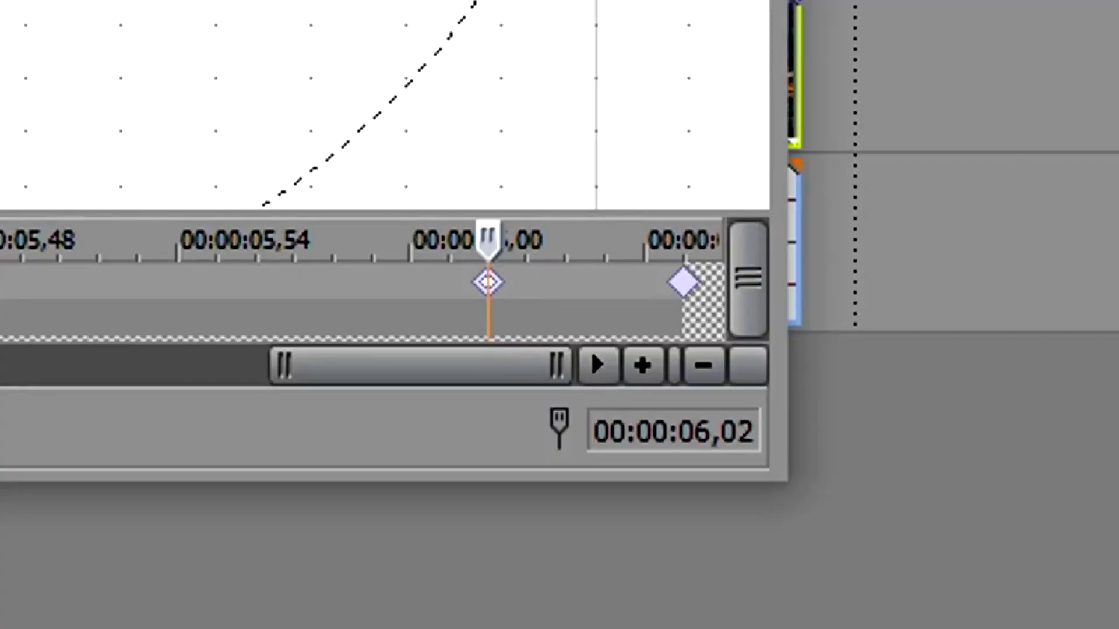
left_click(591, 236)
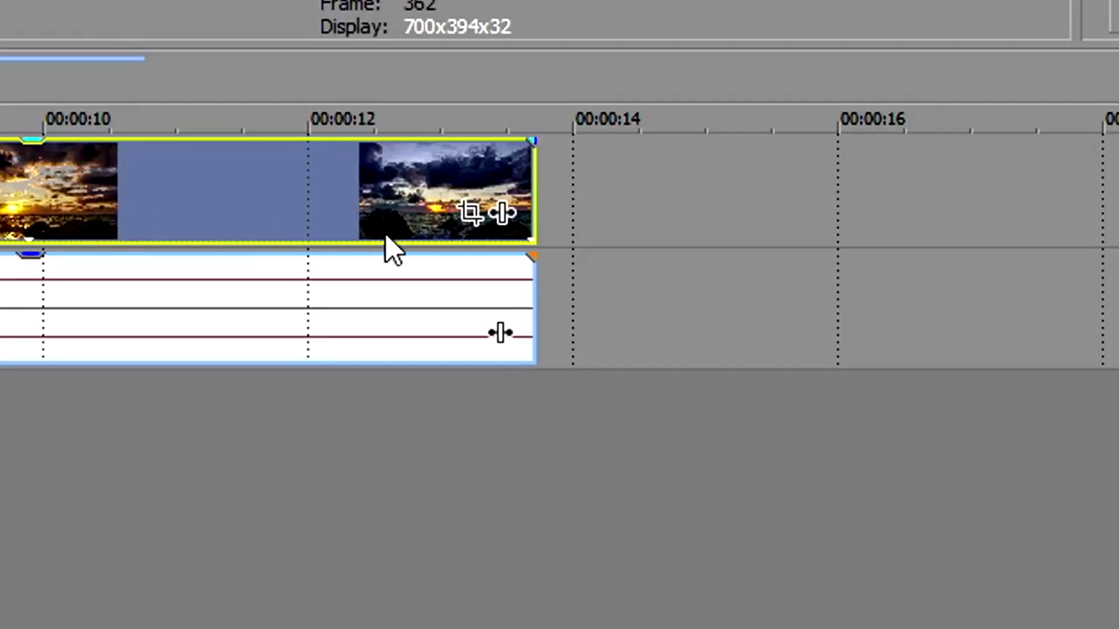
Step: Zoom the Beach sunset clip's starting Pan/Crop Position keyframe in to a width of 1 049,3 and height of 590,2
left_click(327, 201)
left_click(470, 214)
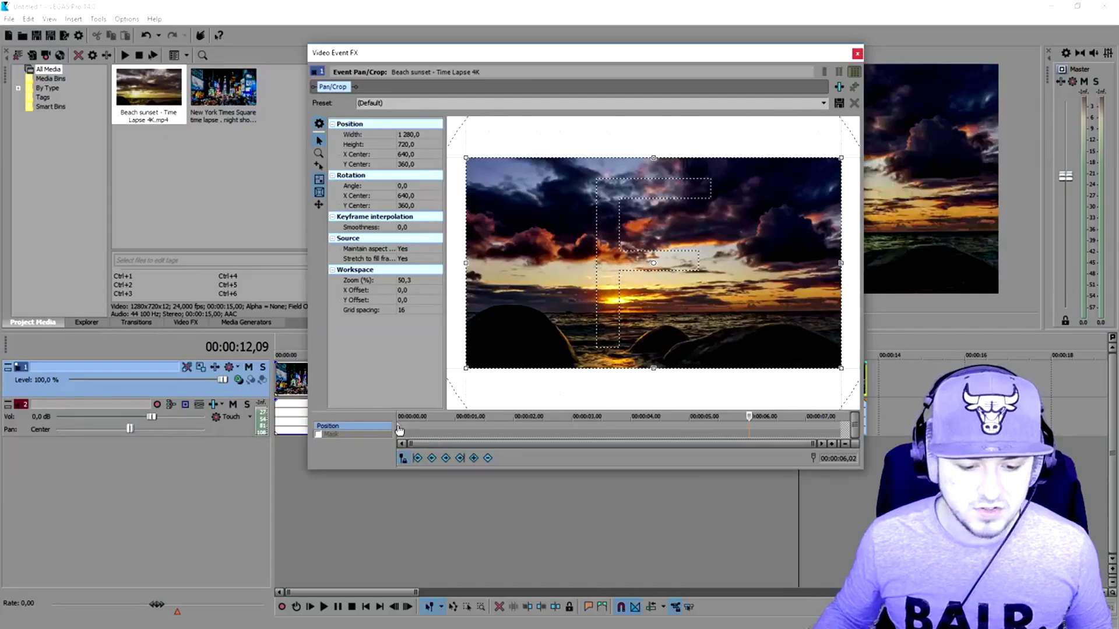
left_click(399, 430)
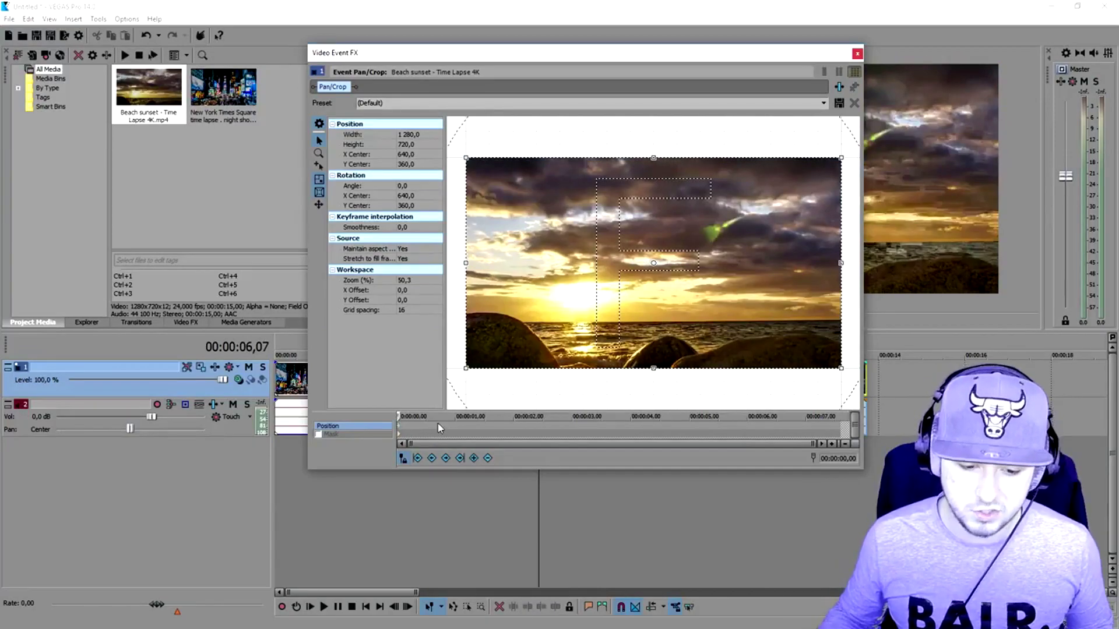
key("ctrl+v")
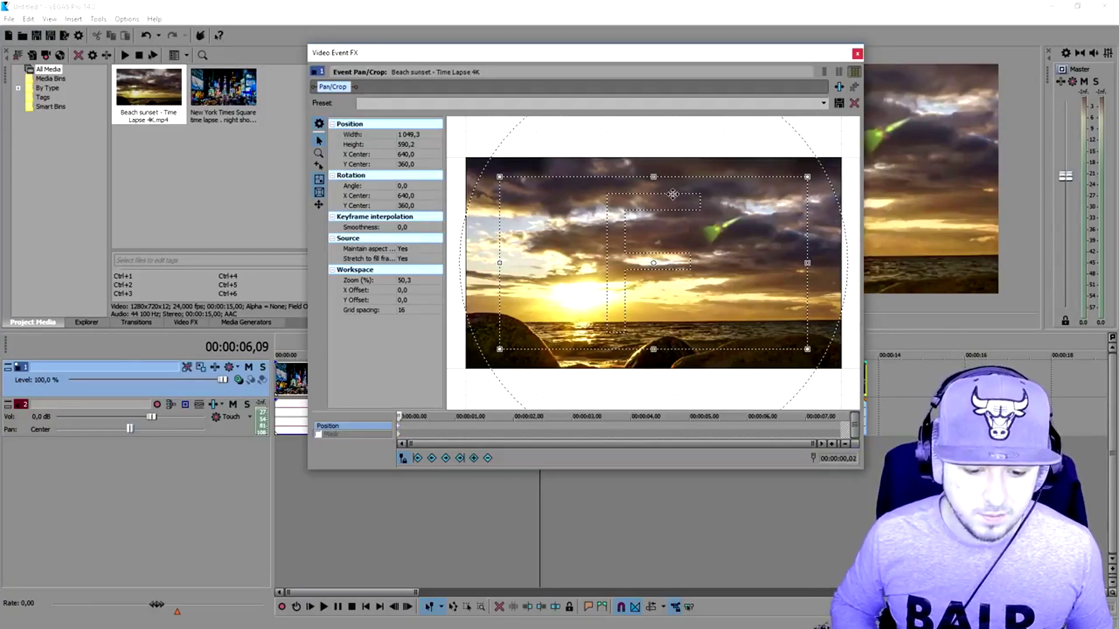
Step: Restore the Beach sunset clip's crop to the full frame at 00:00:00,05
key("space")
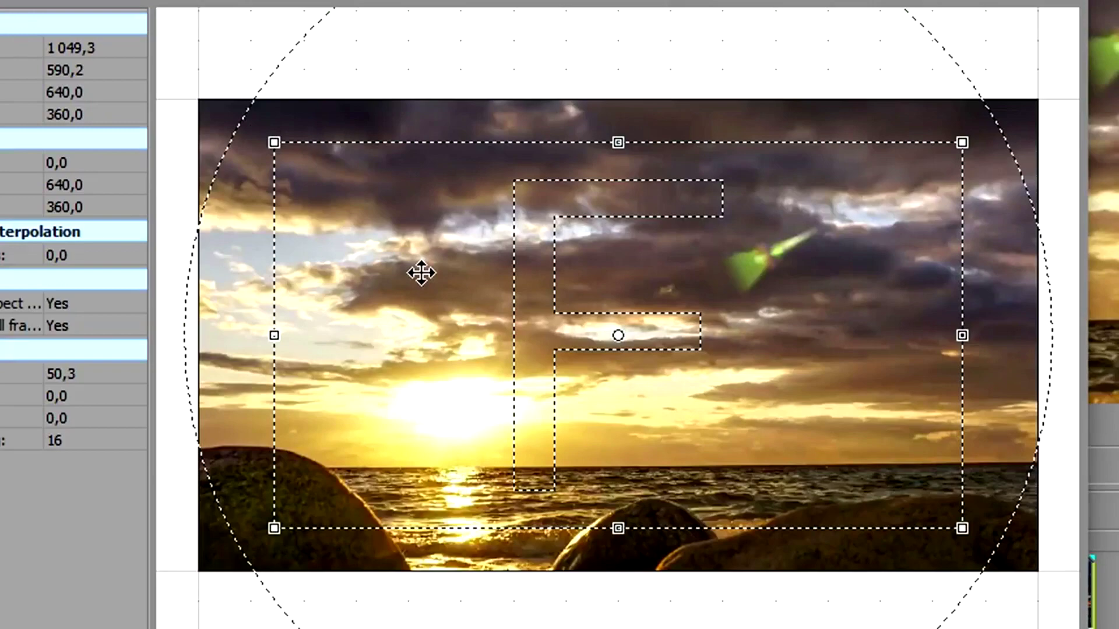
right_click(422, 277)
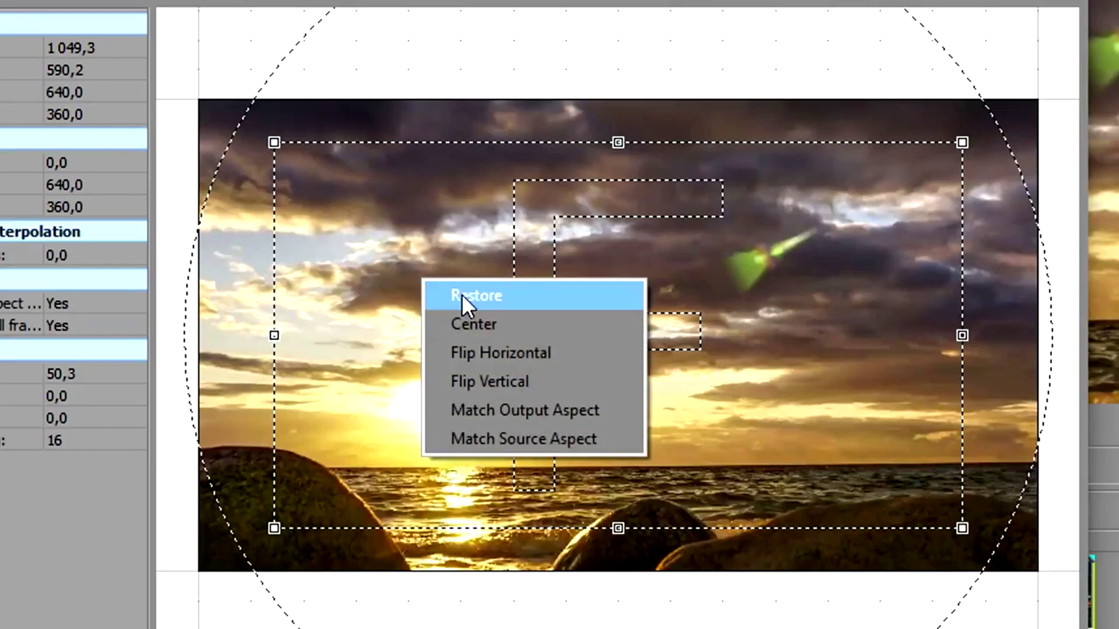
left_click(471, 295)
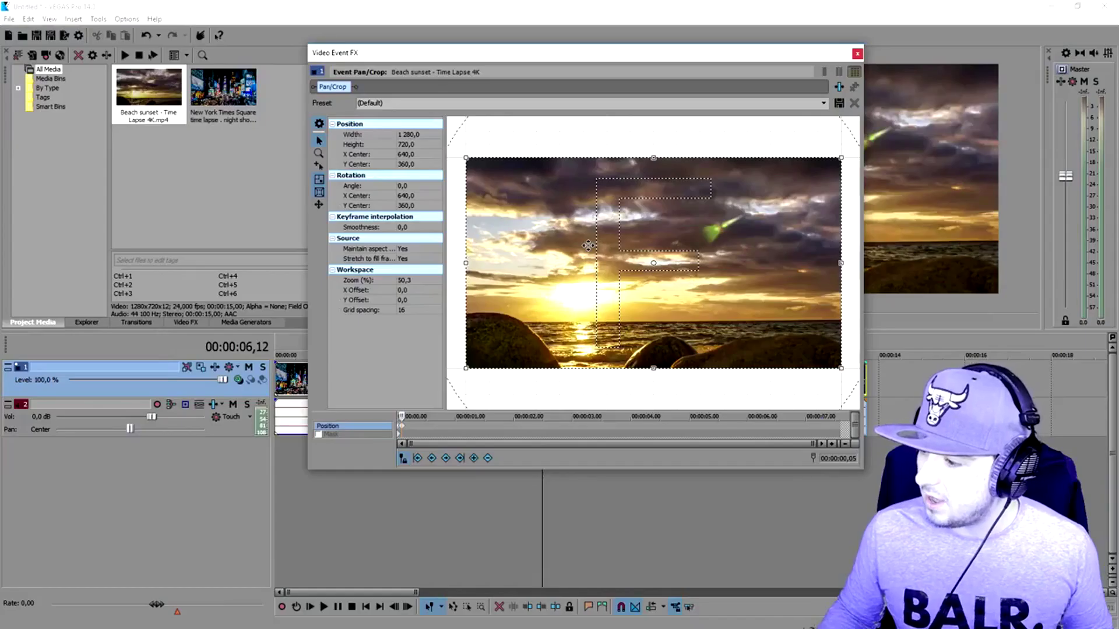
Step: Set the Beach sunset clip's first two Position keyframes to Smooth interpolation and close its Pan/Crop settings
scroll(408, 428, "up", 3)
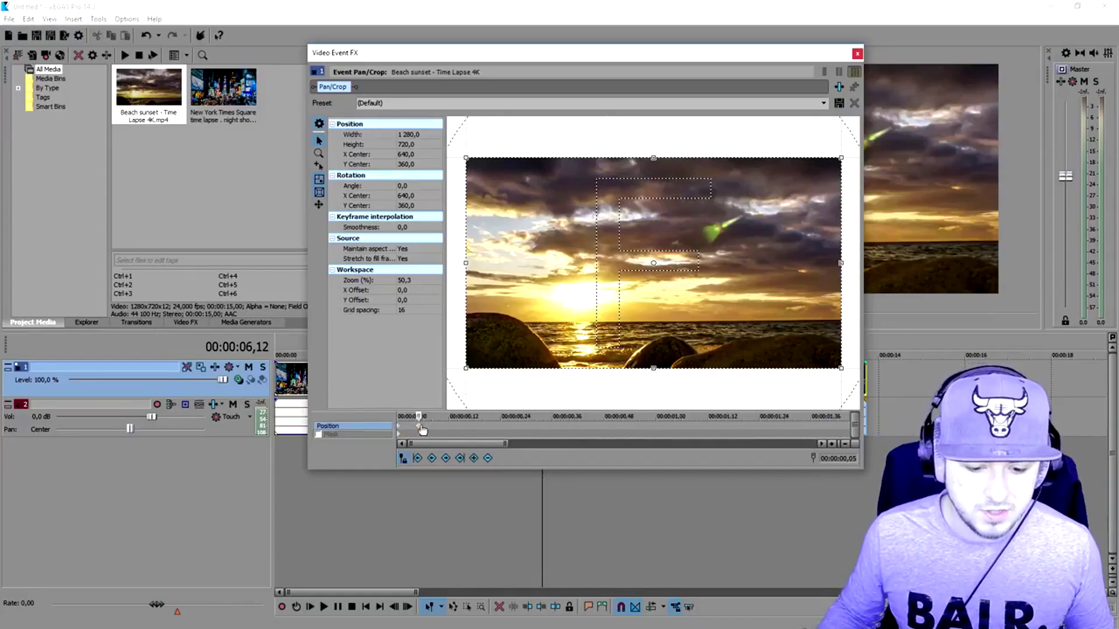
right_click(422, 429)
left_click(452, 532)
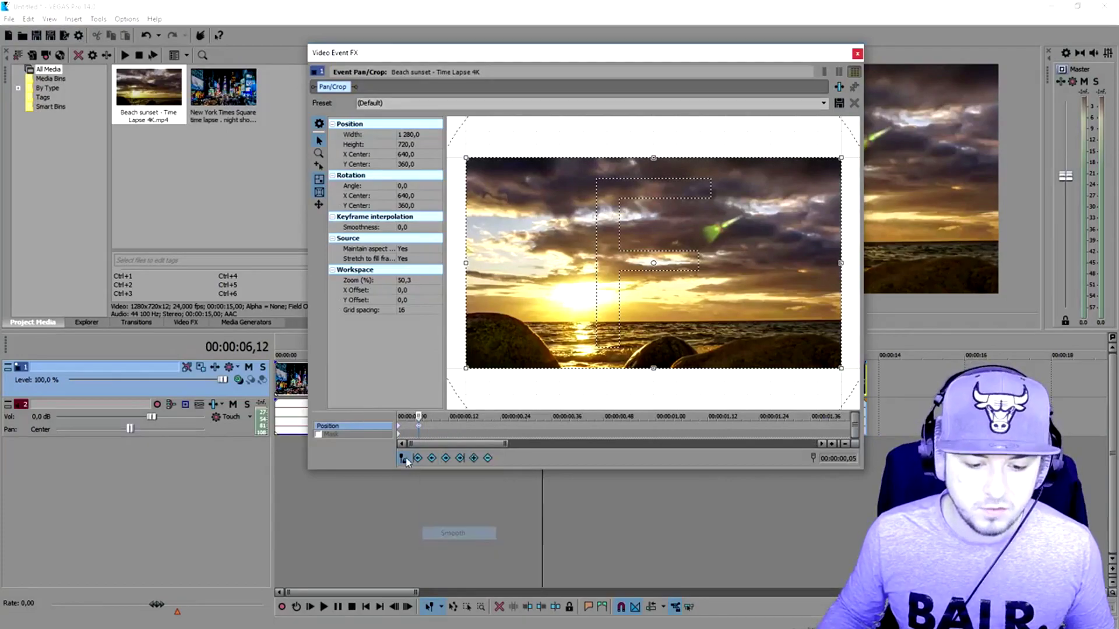
right_click(400, 430)
left_click(431, 534)
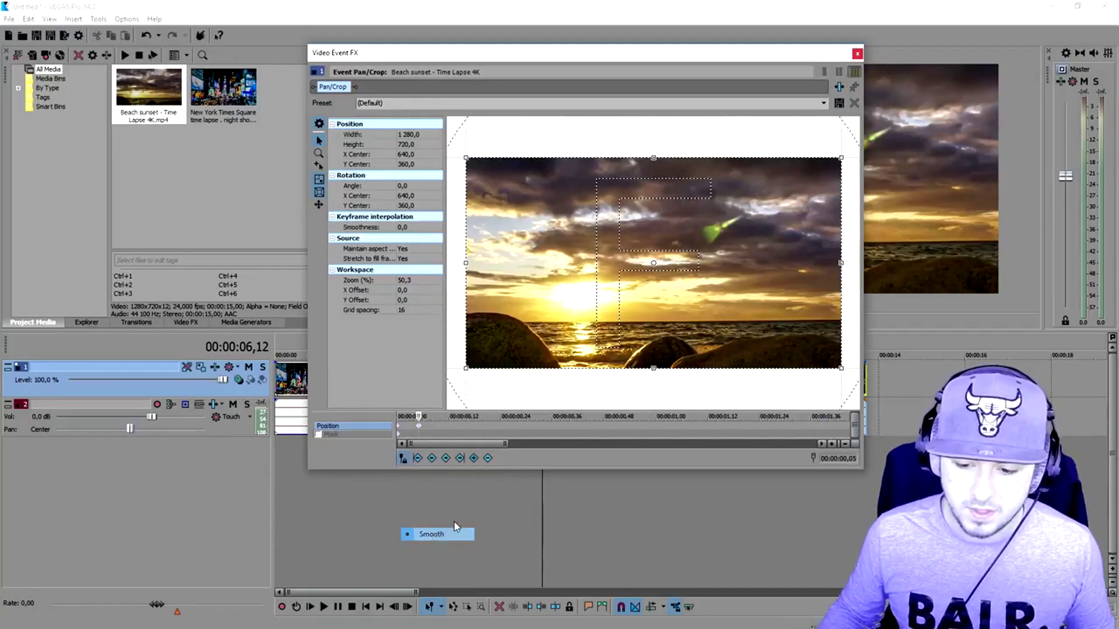
right_click(417, 430)
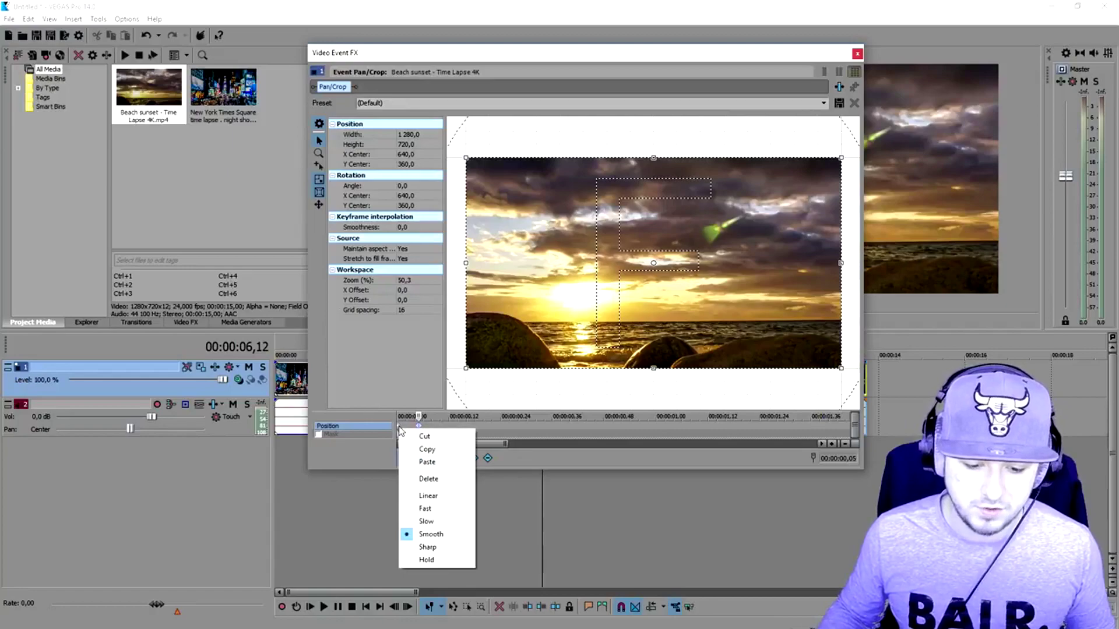
left_click(440, 535)
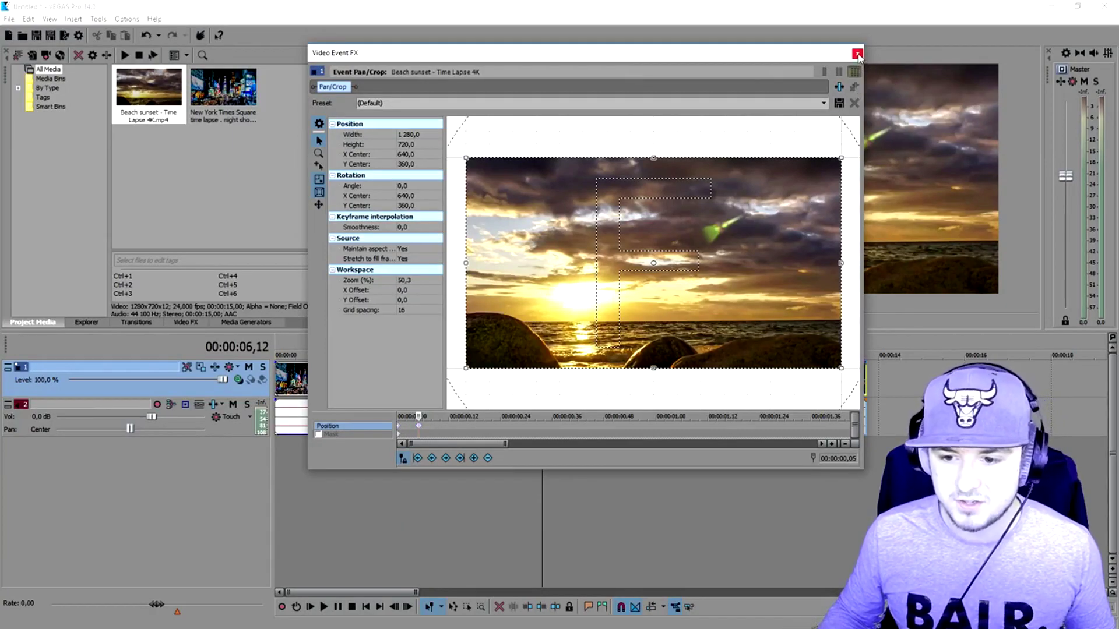
left_click(857, 54)
left_click(516, 340)
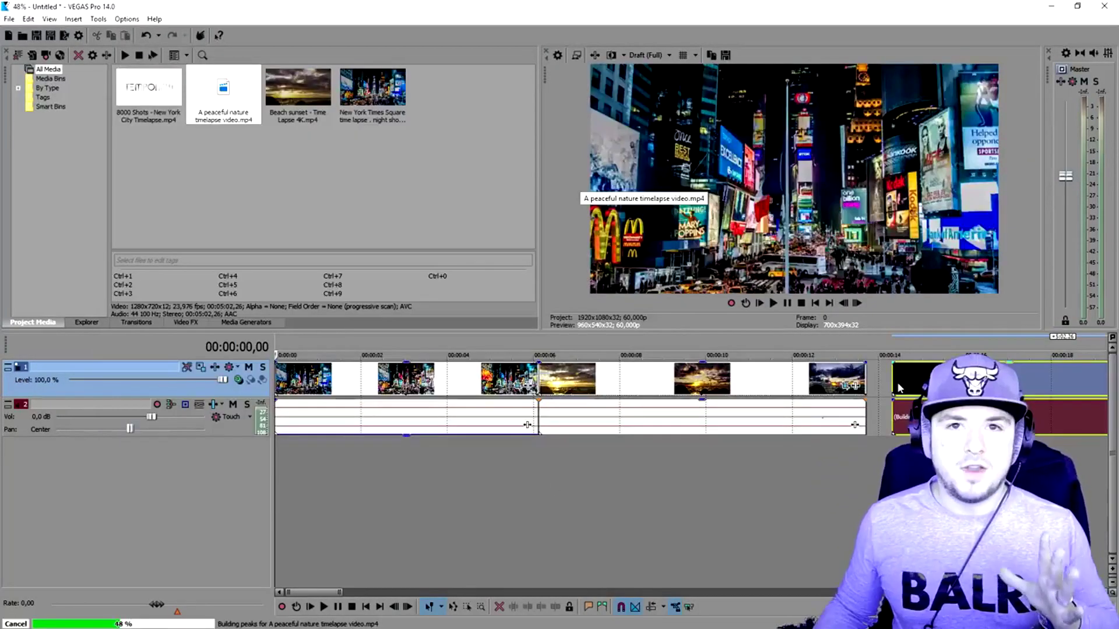
Step: Split the peaceful nature timelapse clip at about 00:00:36 and delete the part before the split
left_click(701, 376)
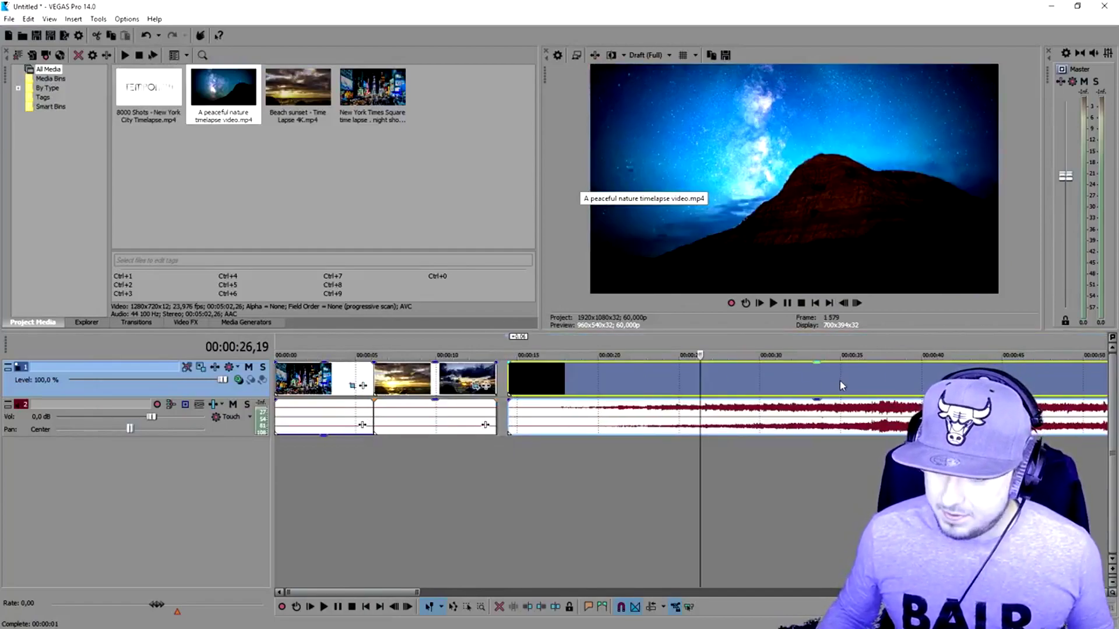
left_click(876, 381)
scroll(802, 382, "down", 1)
key("s")
left_click(628, 381)
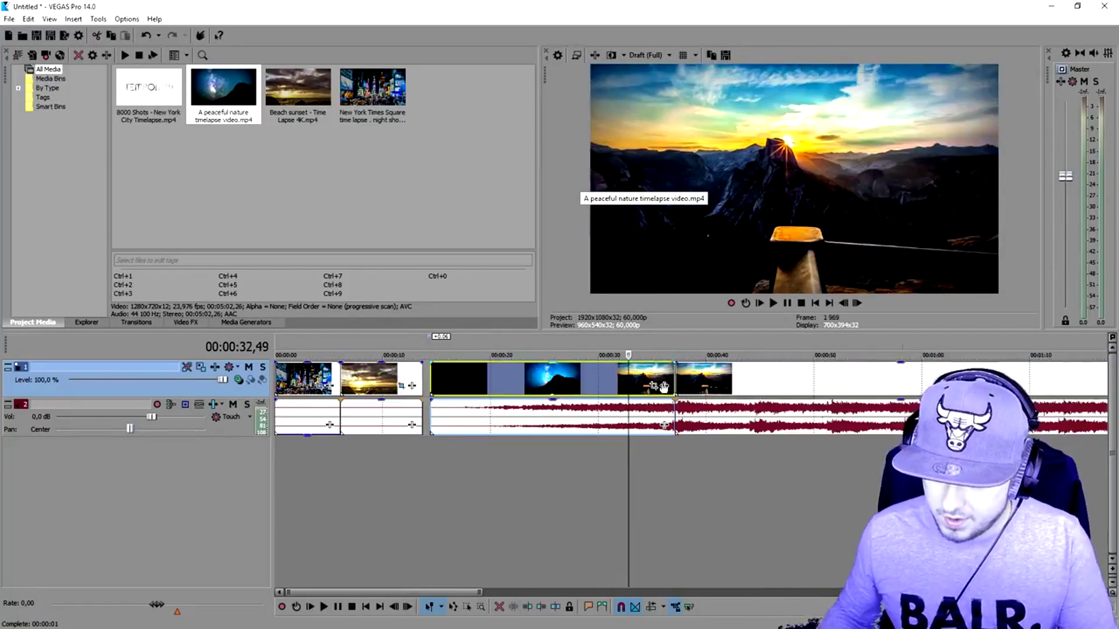
key("Delete")
Step: Trim the remaining nature timelapse clip's end to about 00:01:15 and place it directly after the Beach sunset clip
left_click_drag(701, 402, 704, 500)
scroll(704, 500, "down", 3)
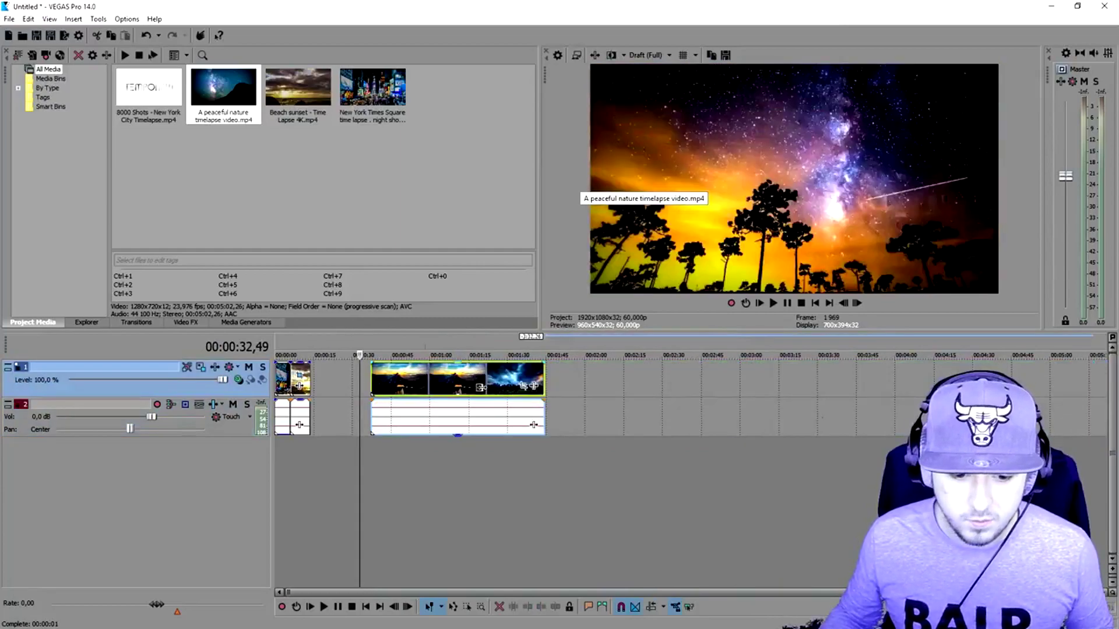
left_click_drag(545, 382, 480, 382)
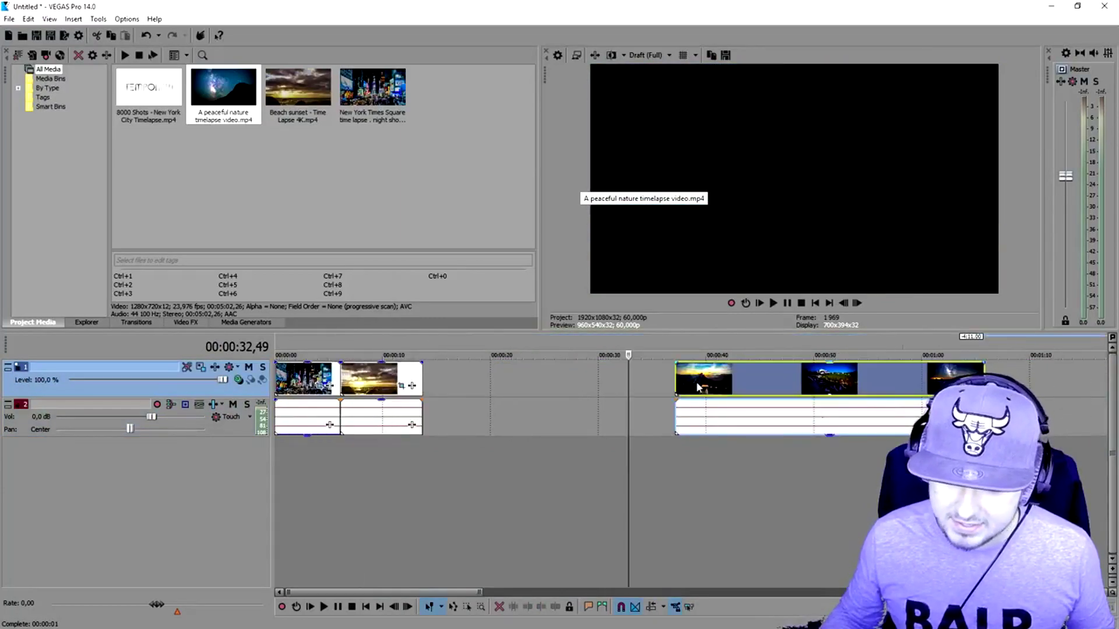
left_click_drag(685, 389, 433, 394)
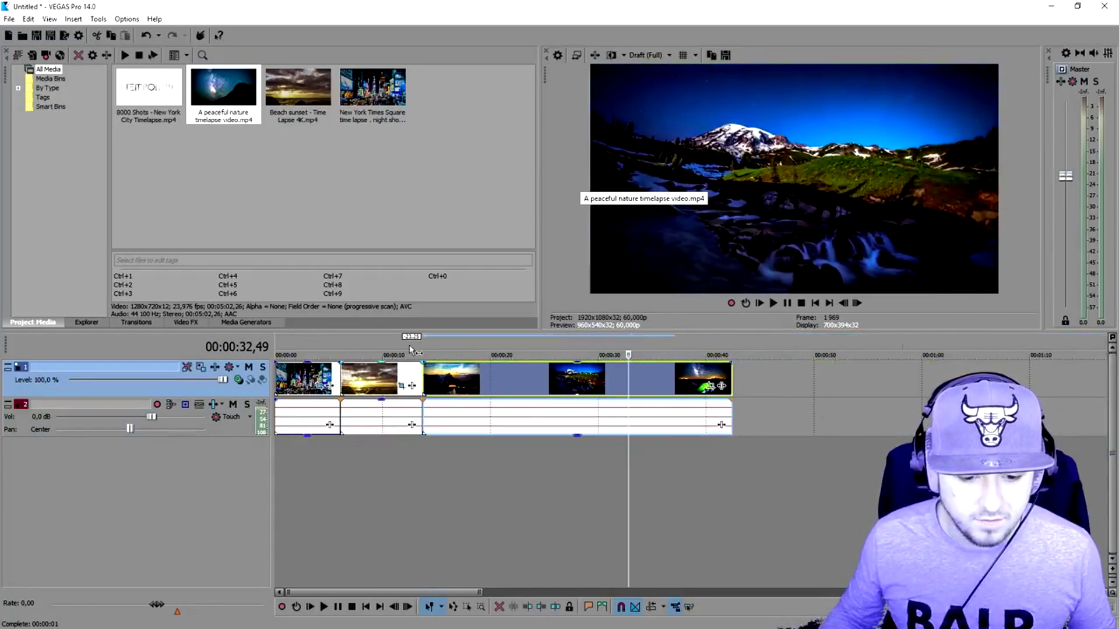
Step: Play back the timeline to review the assembled clips
left_click(409, 346)
scroll(410, 347, "up", 5)
scroll(649, 376, "down", 1)
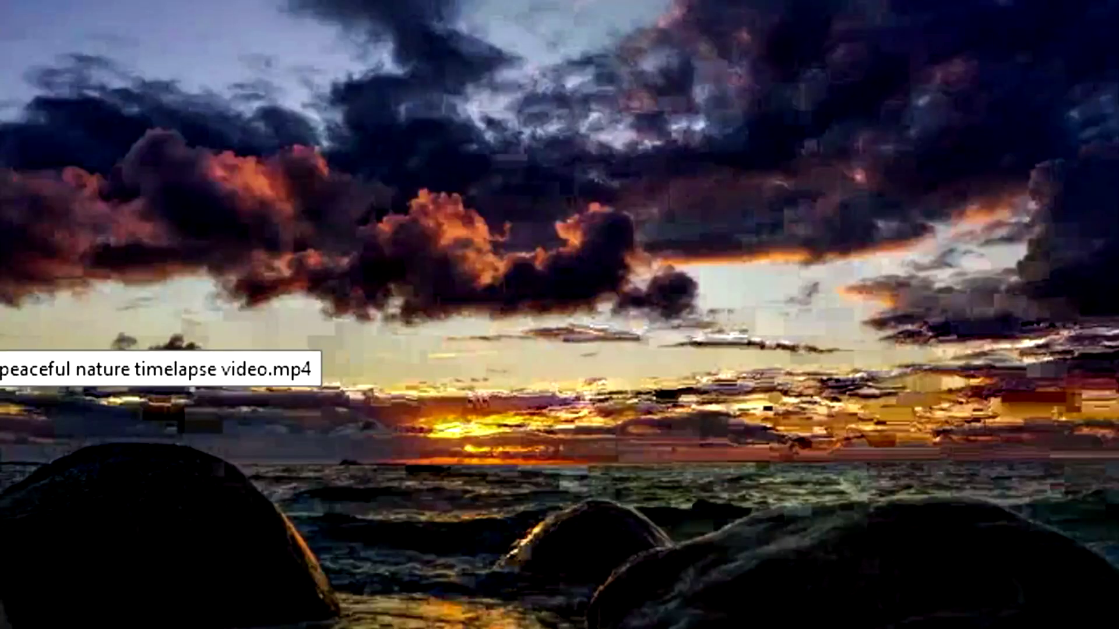
left_click(462, 355)
key("space")
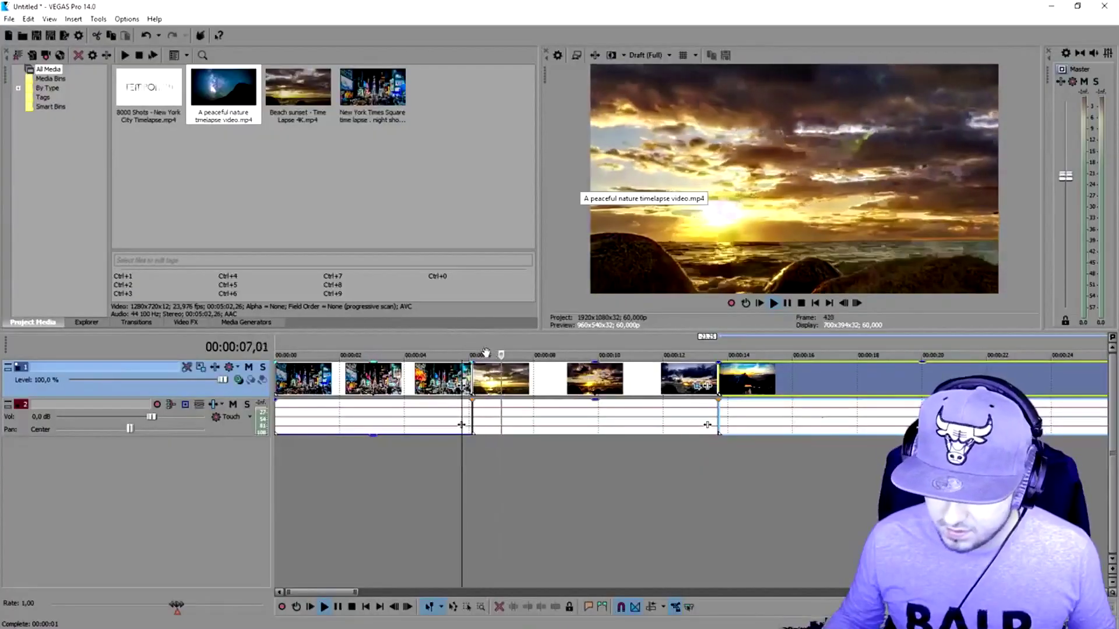
Step: Paste the zoomed-in Position keyframe at 00:00:07,31 in the Beach sunset clip's Pan/Crop settings
left_click(697, 385)
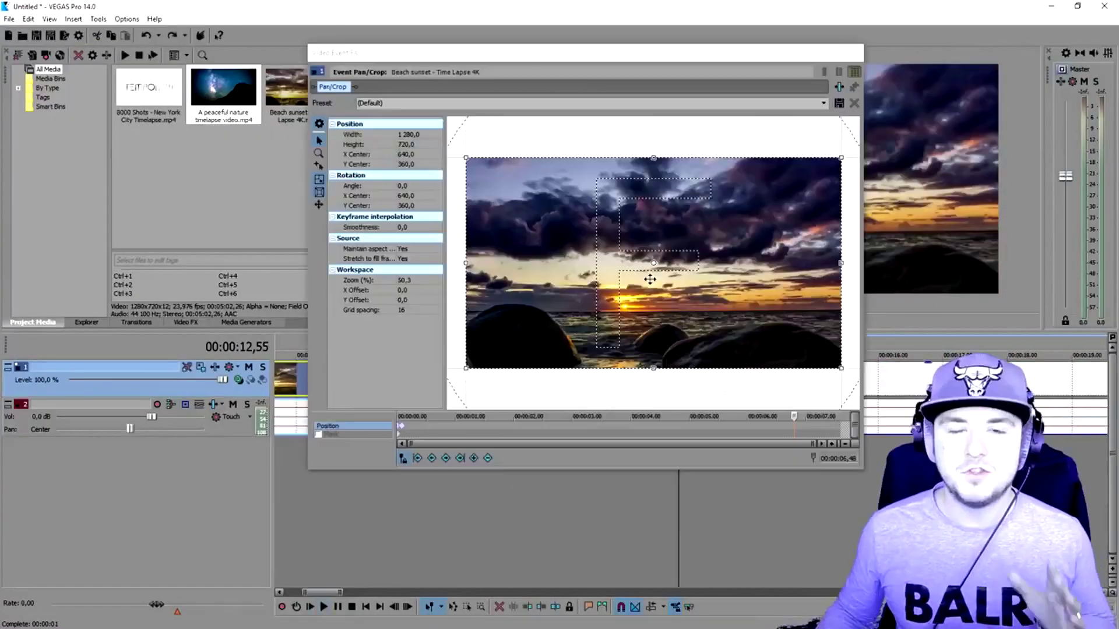
scroll(772, 431, "up", 4)
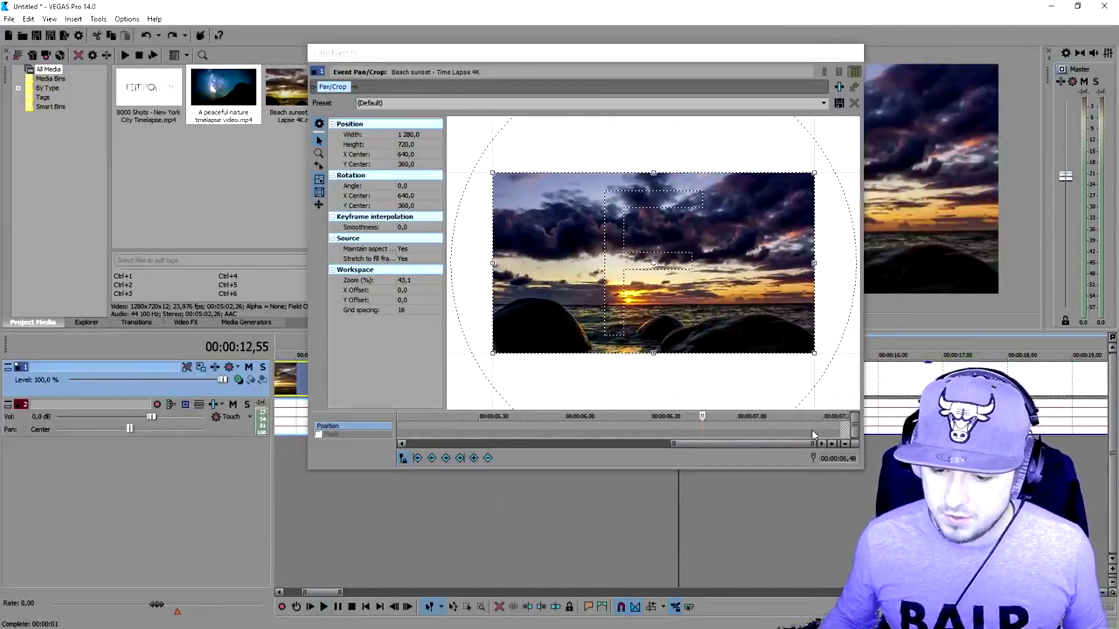
key("space")
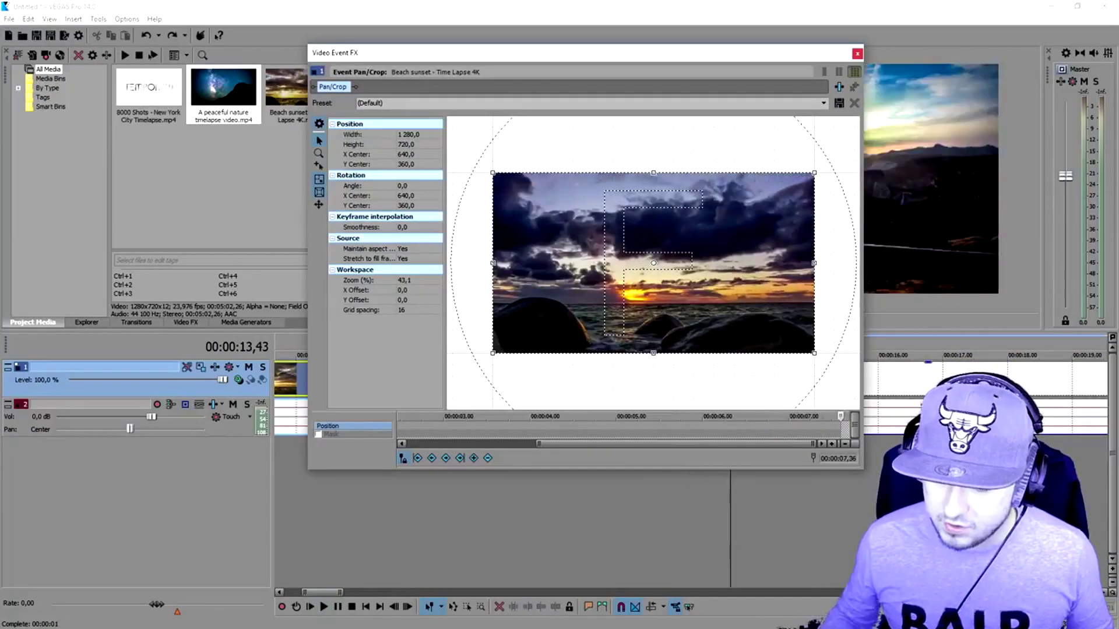
key("Left")
key("Left")
key("Left")
key("Left")
key("Left")
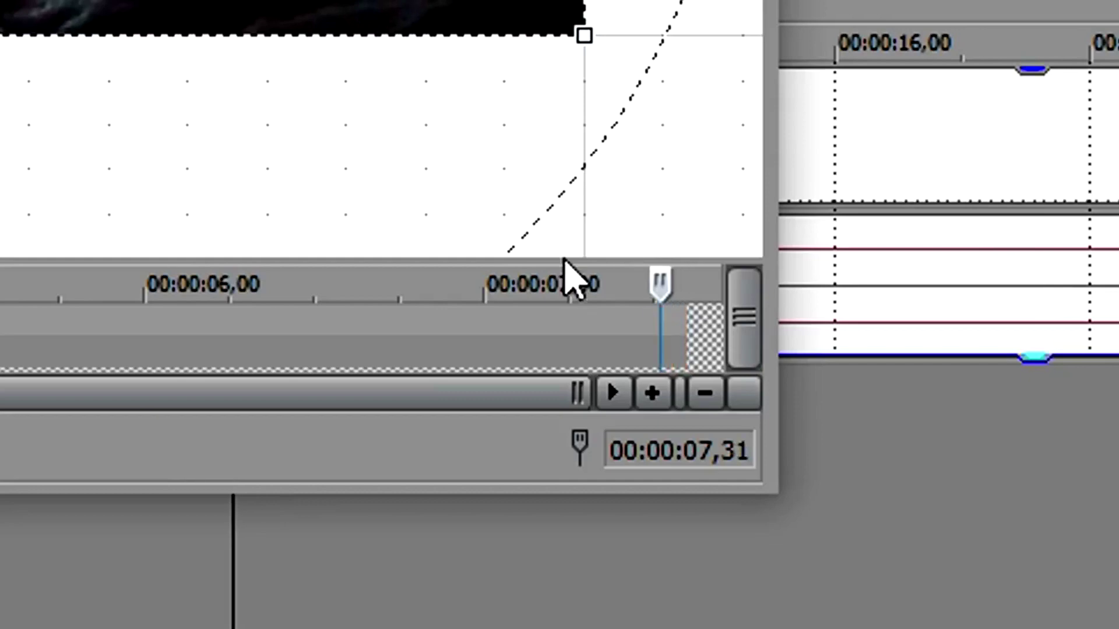
scroll(662, 335, "up", 5)
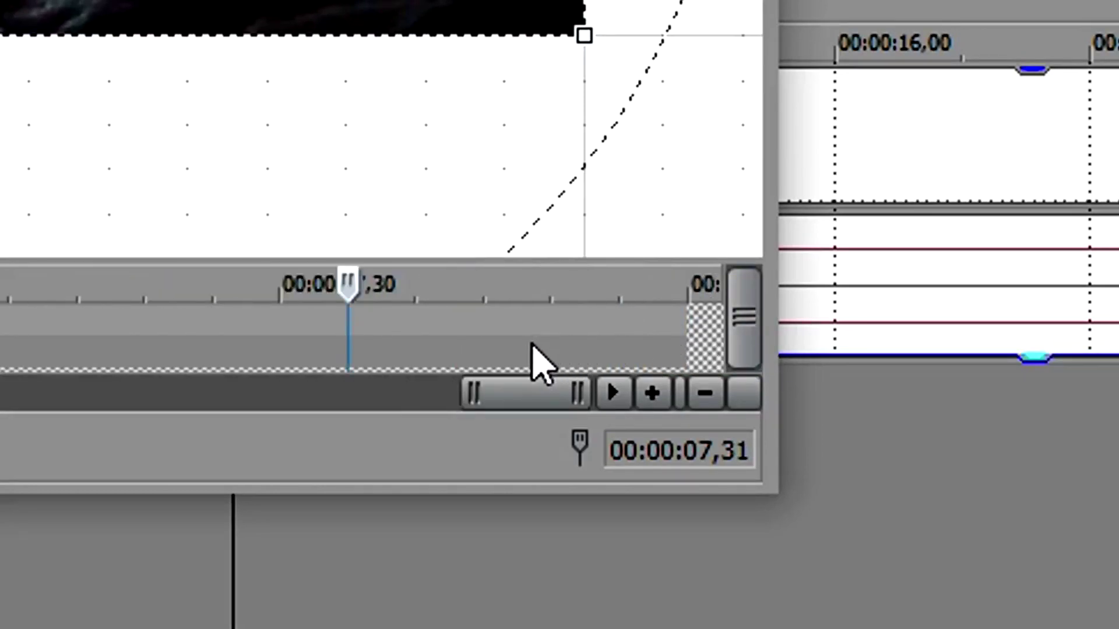
key("ctrl+v")
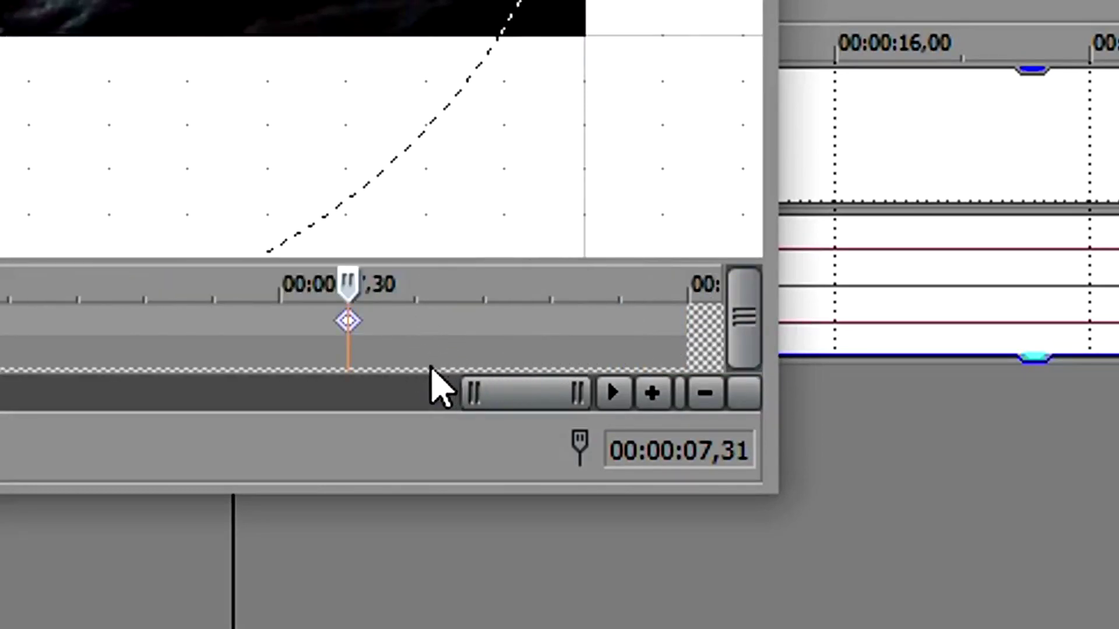
Step: Restore the Beach sunset clip's crop to the full frame at 00:00:07,36 and close its Pan/Crop settings
left_click_drag(349, 282, 899, 268)
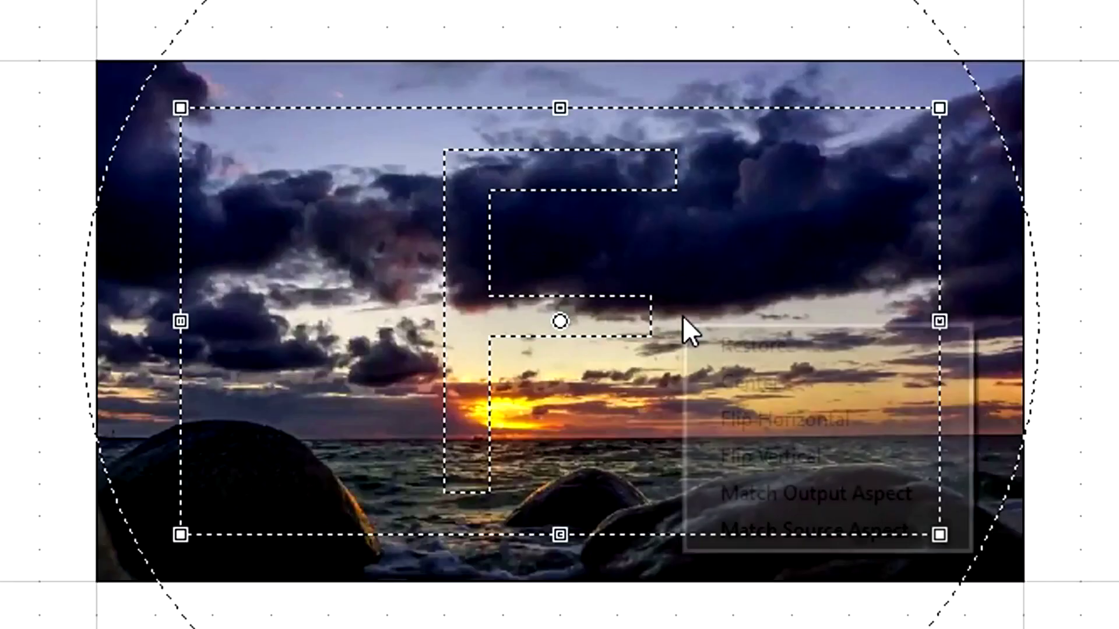
right_click(684, 322)
left_click(740, 344)
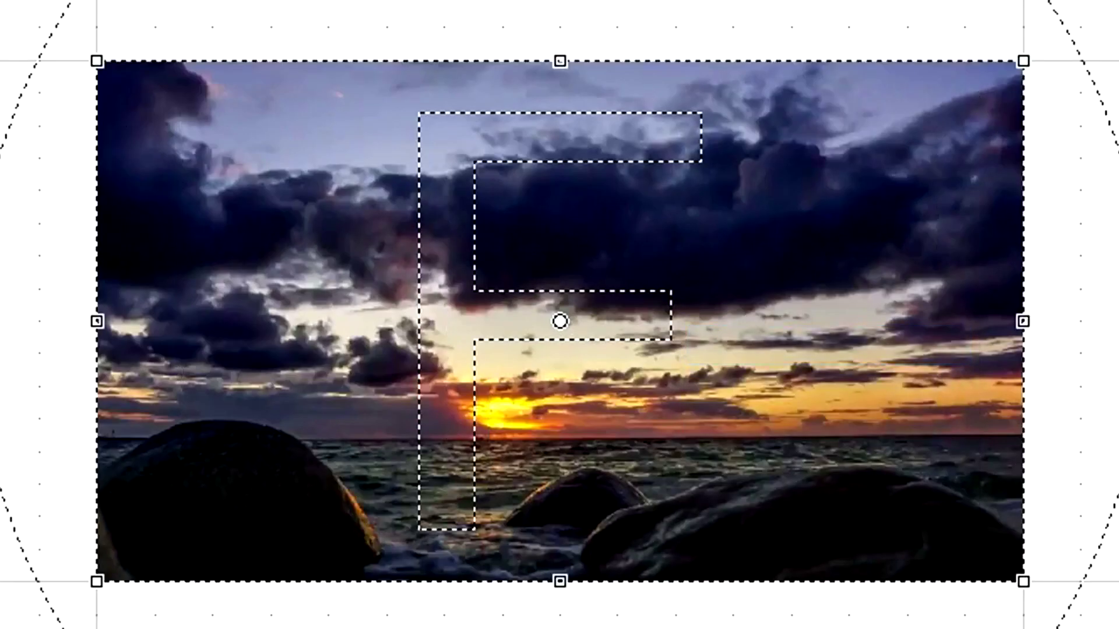
left_click(858, 53)
Step: Trim the end of the nature timelapse clip to about 00:00:25 on the timeline
scroll(721, 392, "down", 2)
left_click(721, 389)
scroll(721, 392, "down", 2)
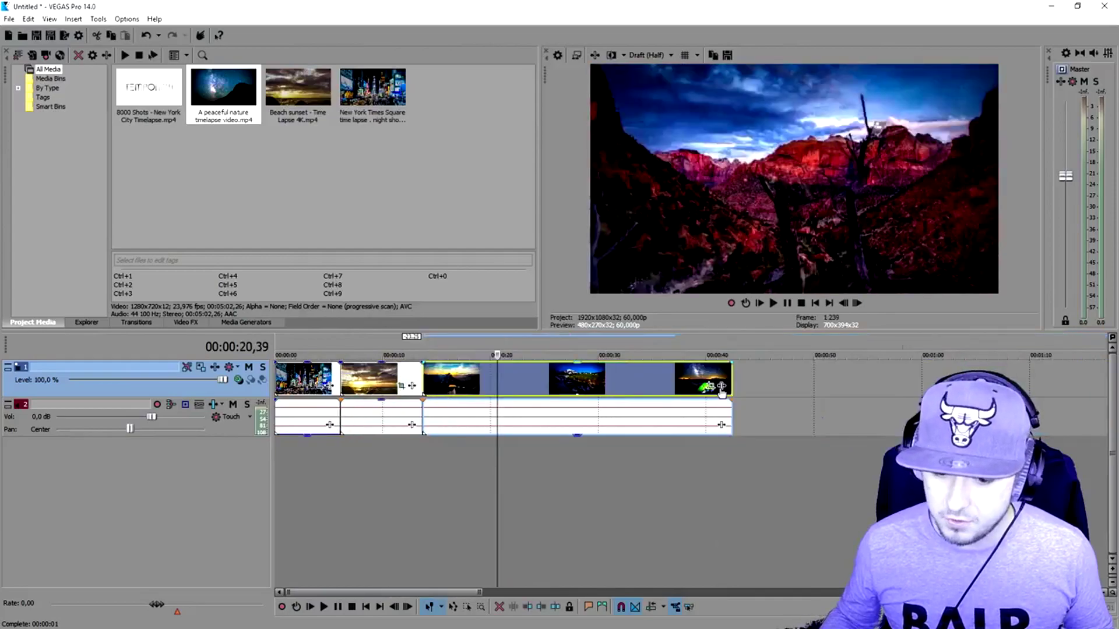
scroll(758, 389, "up", 5)
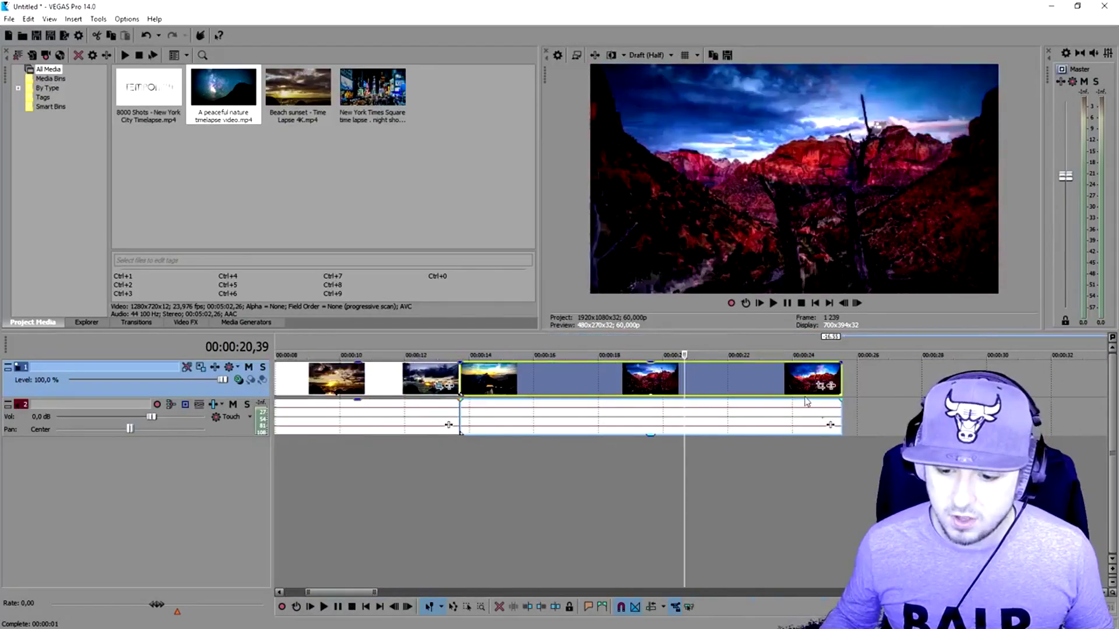
Step: Zoom the nature timelapse clip's starting Pan/Crop Position keyframe in to a width of 1 009,5 and height of 567,9
left_click(820, 387)
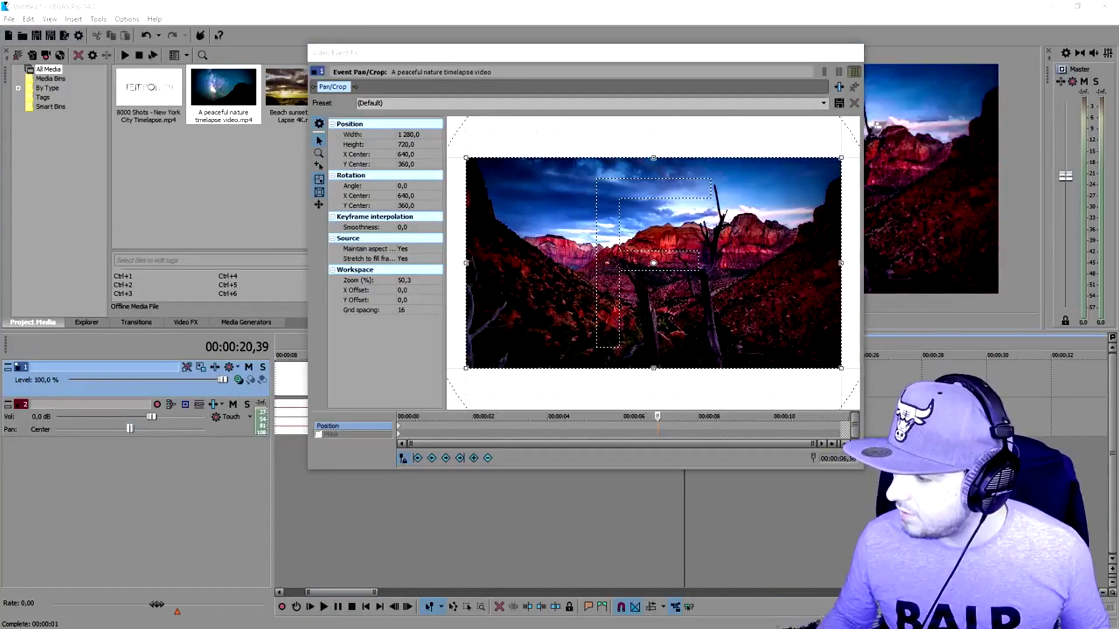
left_click(399, 431)
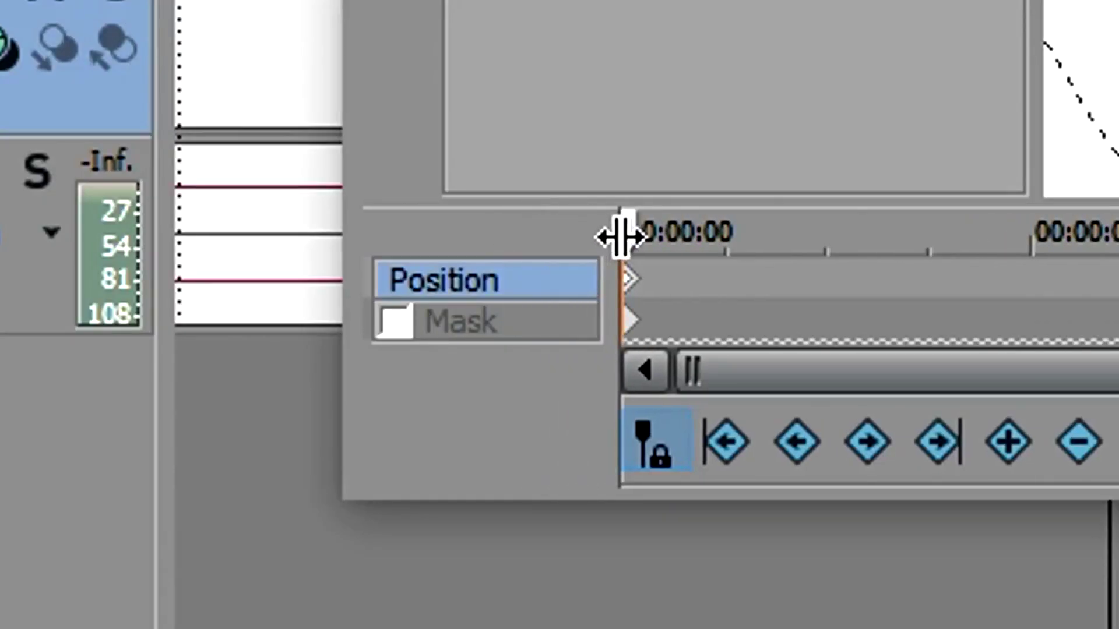
left_click_drag(619, 236, 746, 236)
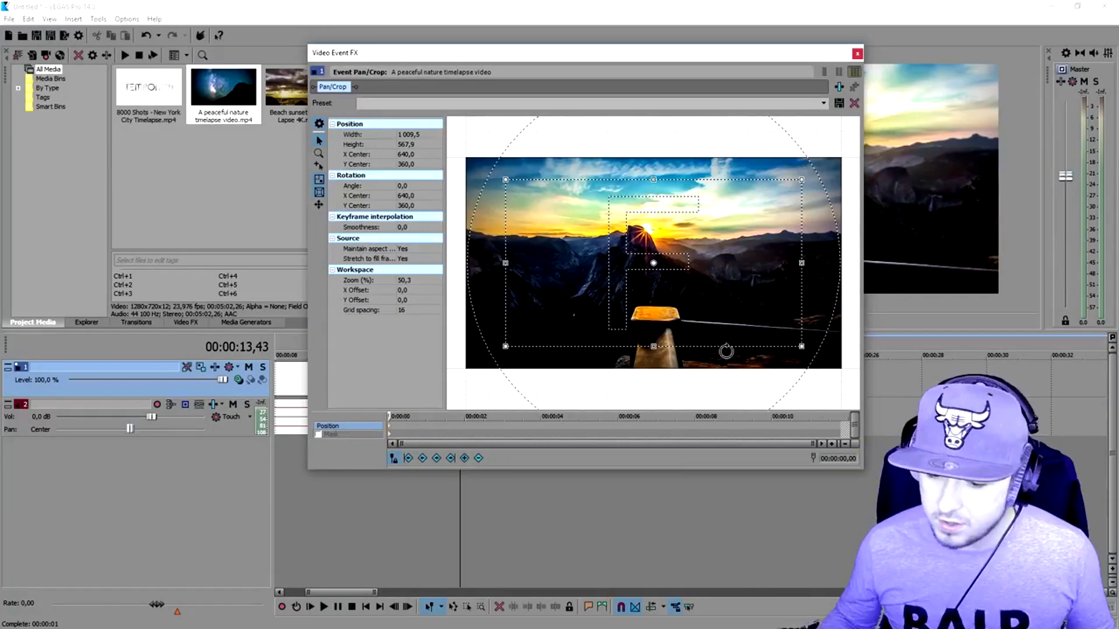
Step: Add a Position keyframe a few frames before the nature timelapse clip's end, at 00:00:11,43 in its Pan/Crop settings
left_click_drag(765, 432, 844, 431)
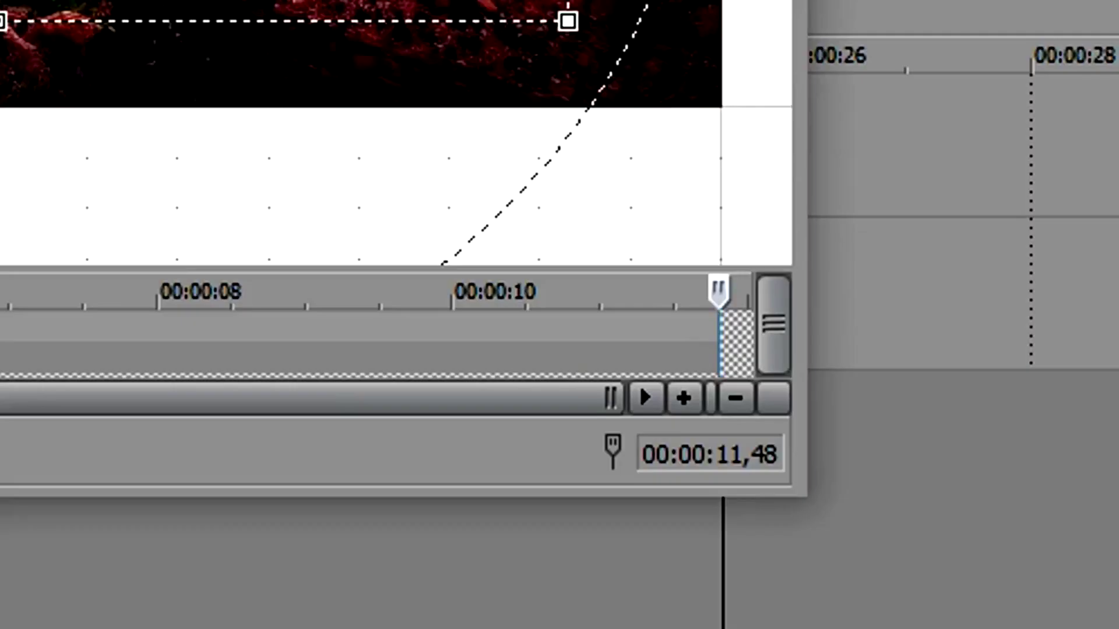
key("Left")
key("Left")
key("Left")
key("Left")
key("Left")
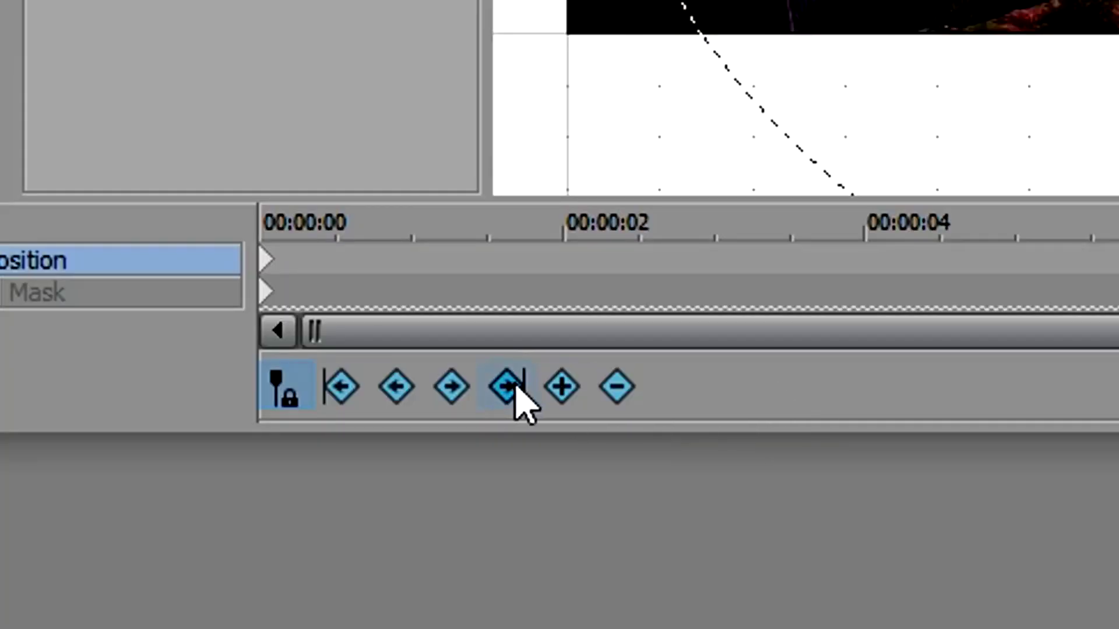
left_click(562, 387)
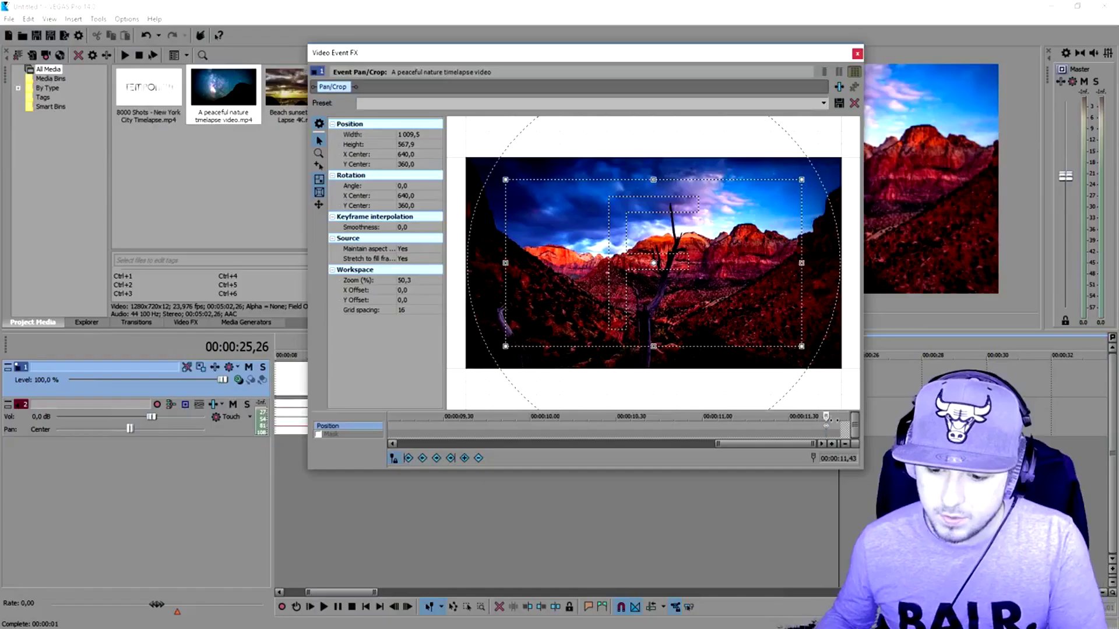
scroll(543, 335, "up", 3)
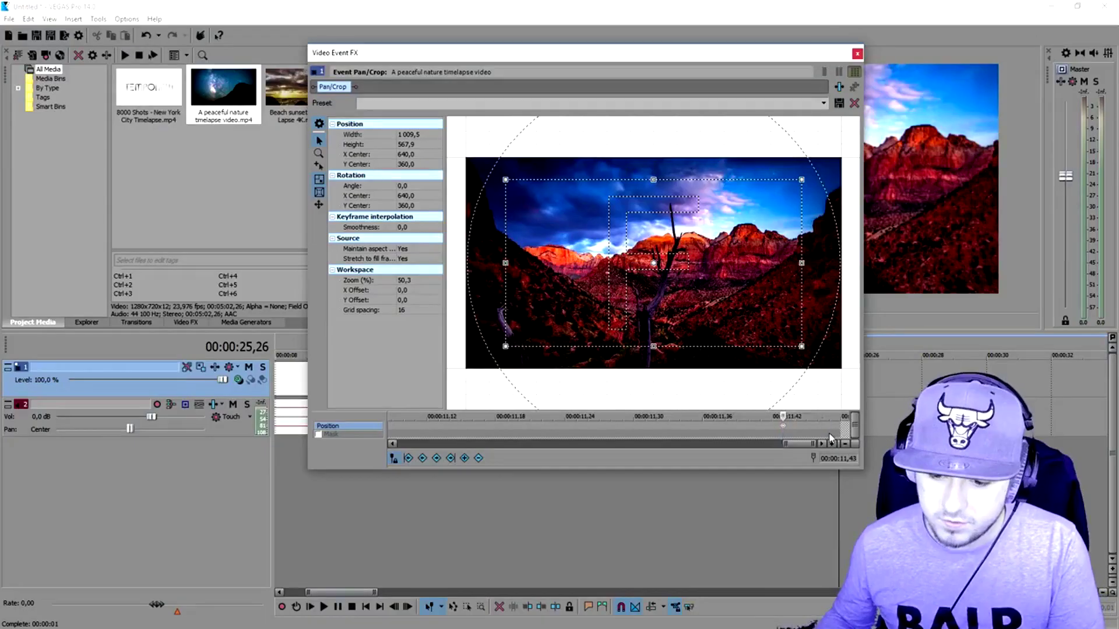
Step: Restore the nature timelapse clip's crop to the full frame at 00:00:11,48 and close its Pan/Crop settings
key("Right")
key("Right")
key("Right")
key("Right")
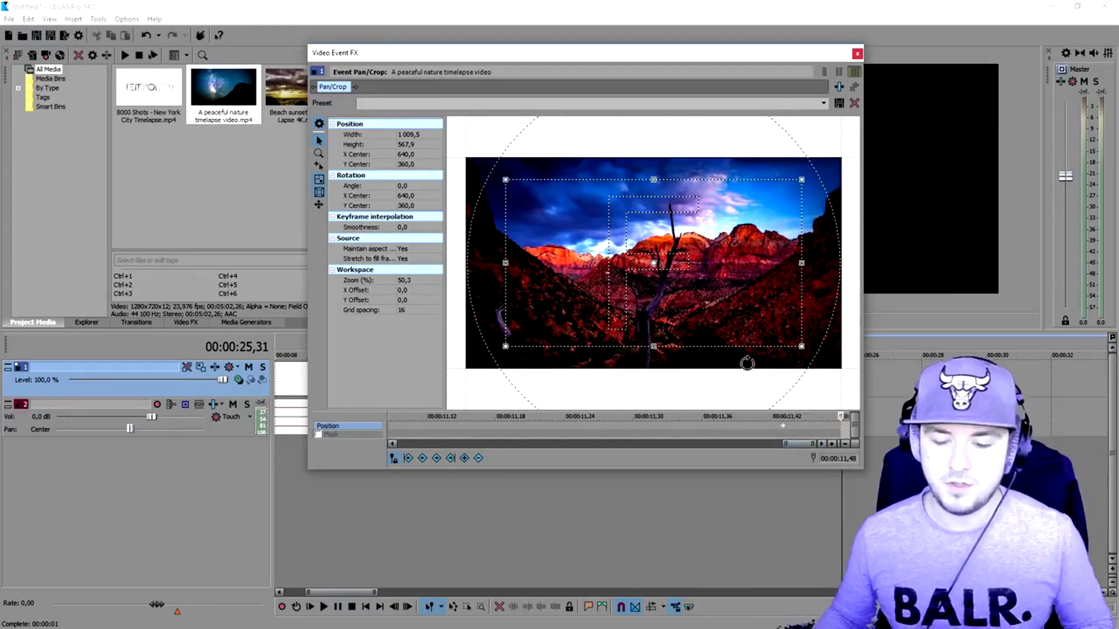
right_click(633, 252)
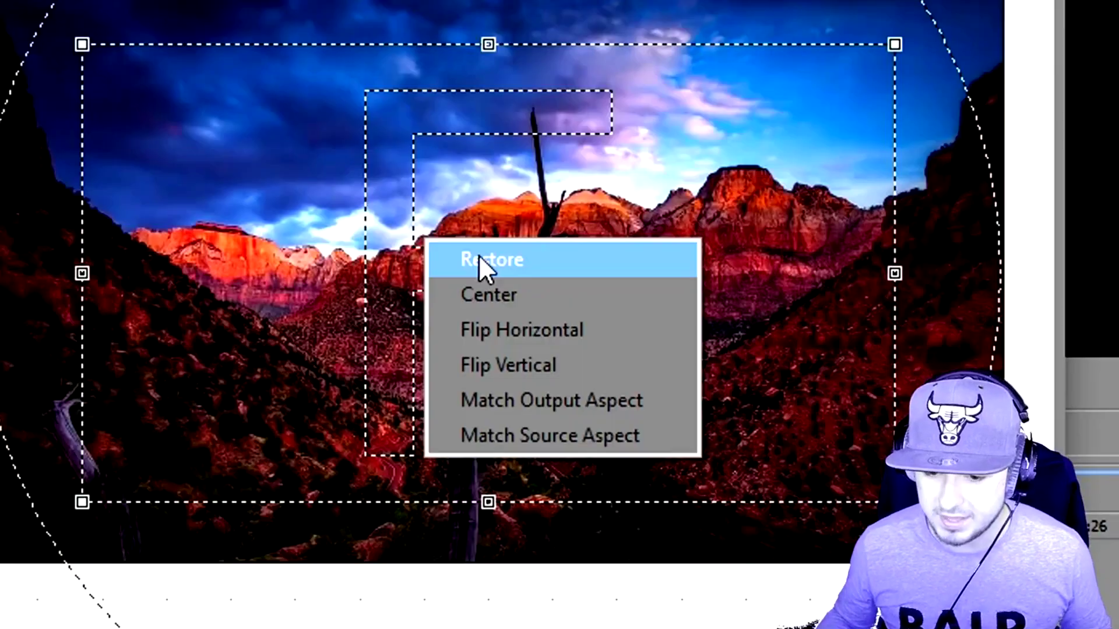
left_click(651, 259)
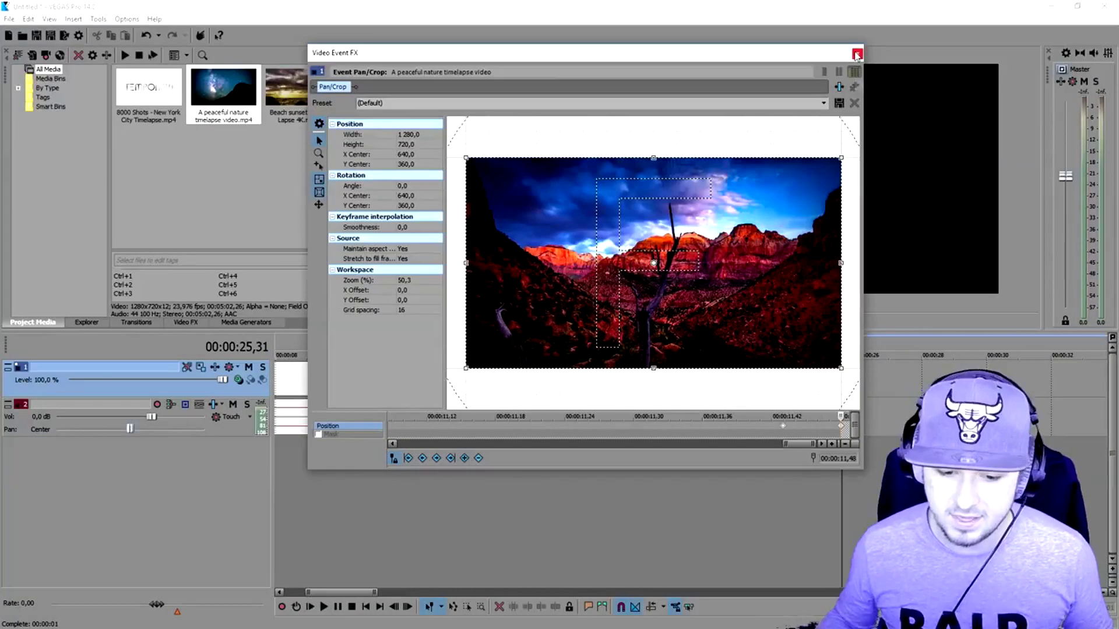
left_click(857, 54)
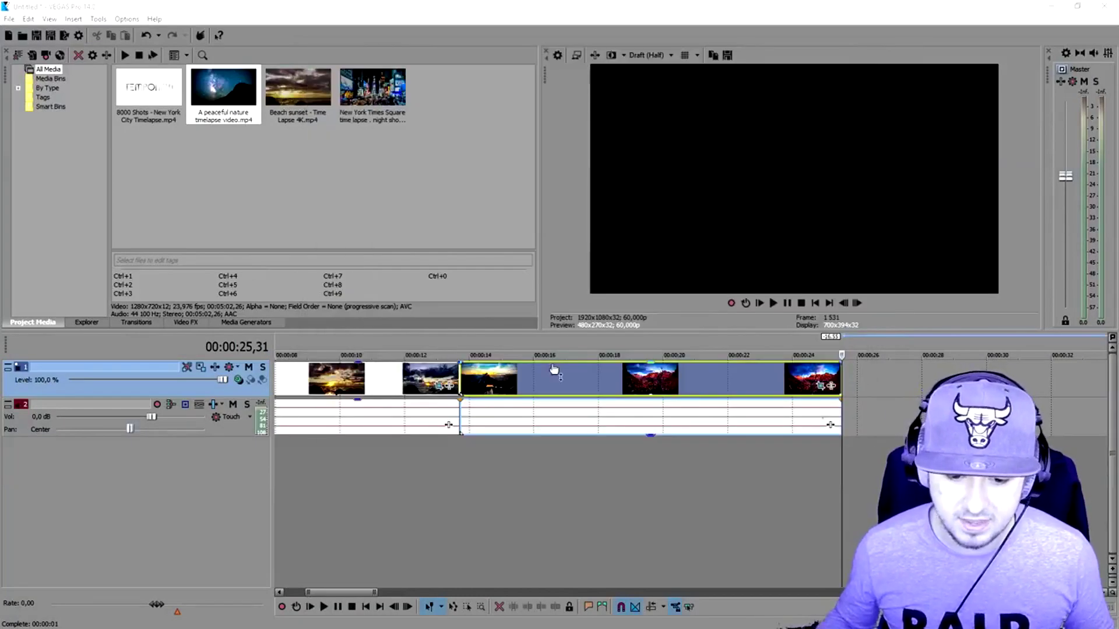
Step: Change the interpolation type of the nature timelapse clip's Position keyframes near its end and at its start, and close its Pan/Crop settings
left_click(446, 340)
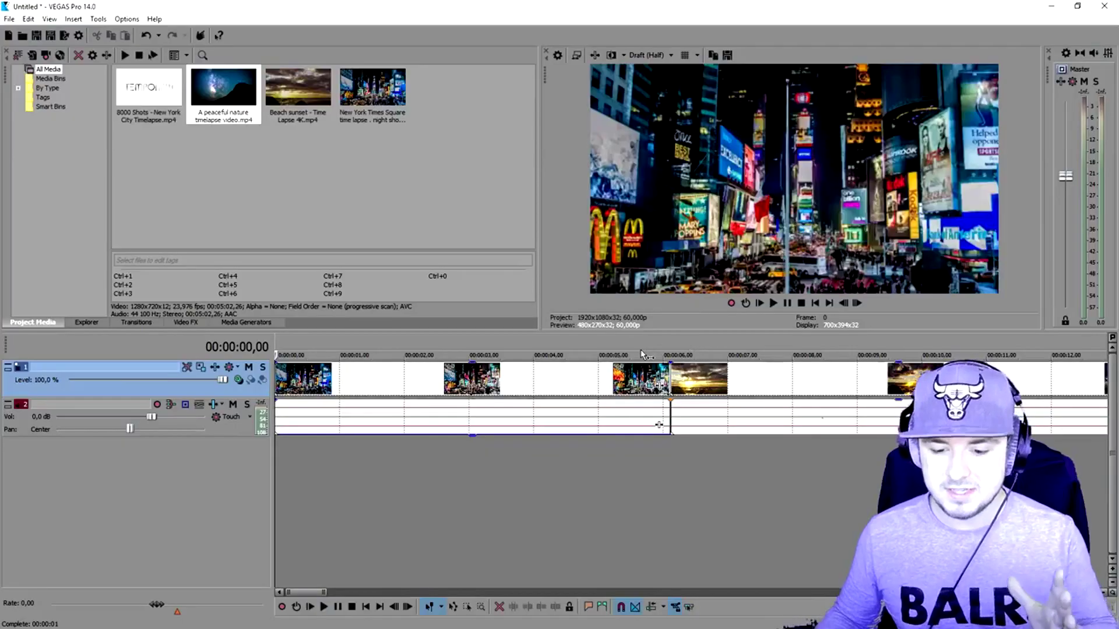
left_click(568, 378)
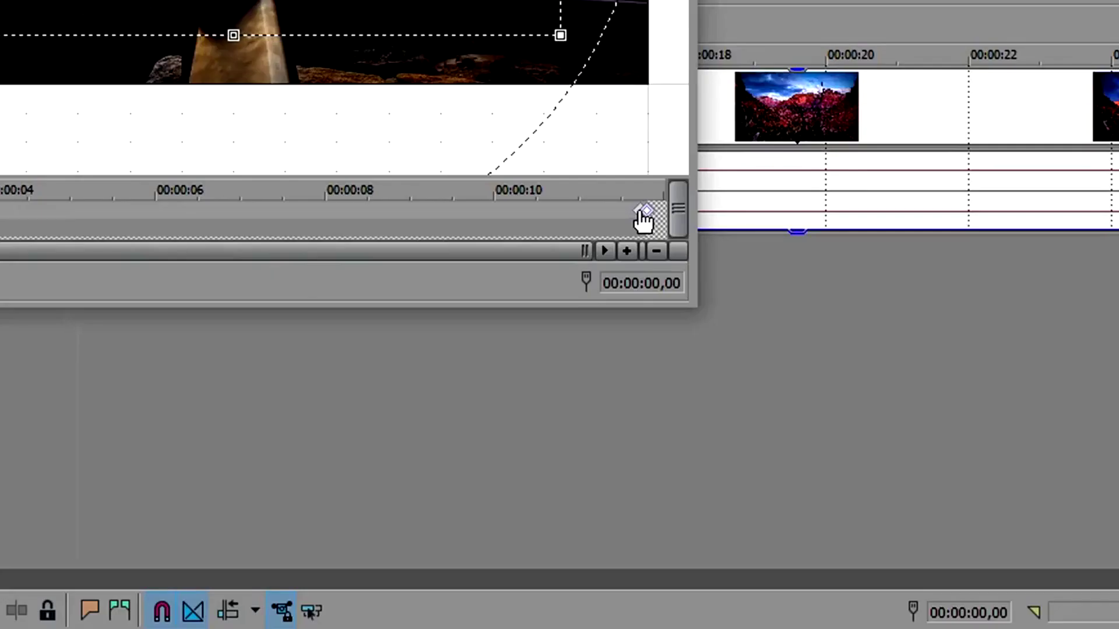
right_click(840, 430)
left_click(879, 534)
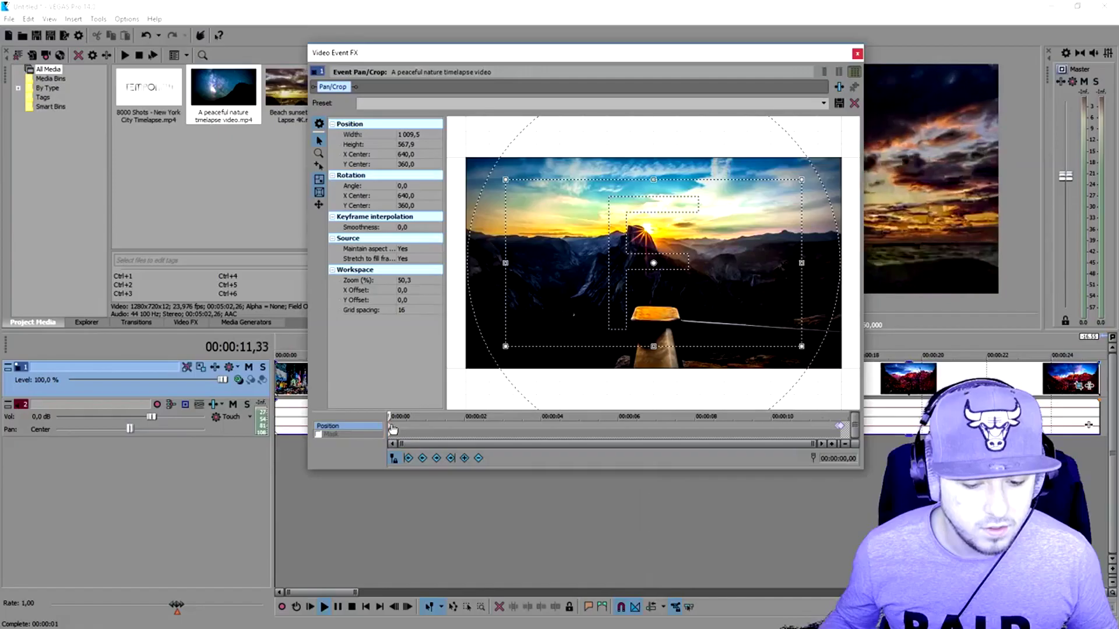
right_click(390, 426)
left_click(442, 534)
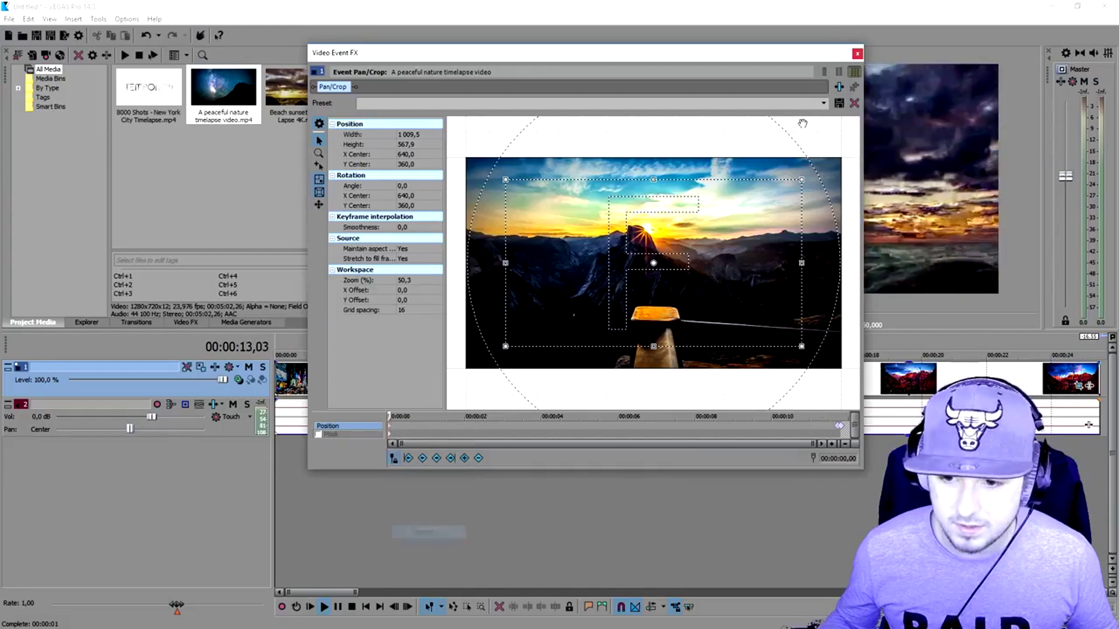
left_click(858, 54)
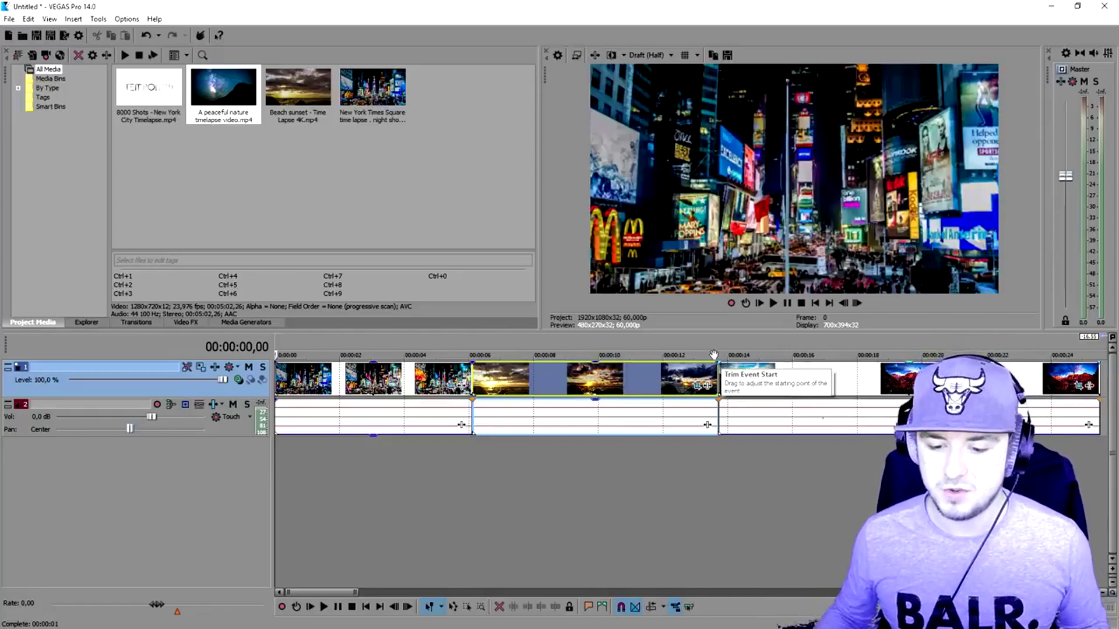
Step: Play back the cut between the Beach sunset and nature timelapse clips from about 00:00:13 to check the zoom transition
left_click(715, 354)
scroll(729, 356, "up", 3)
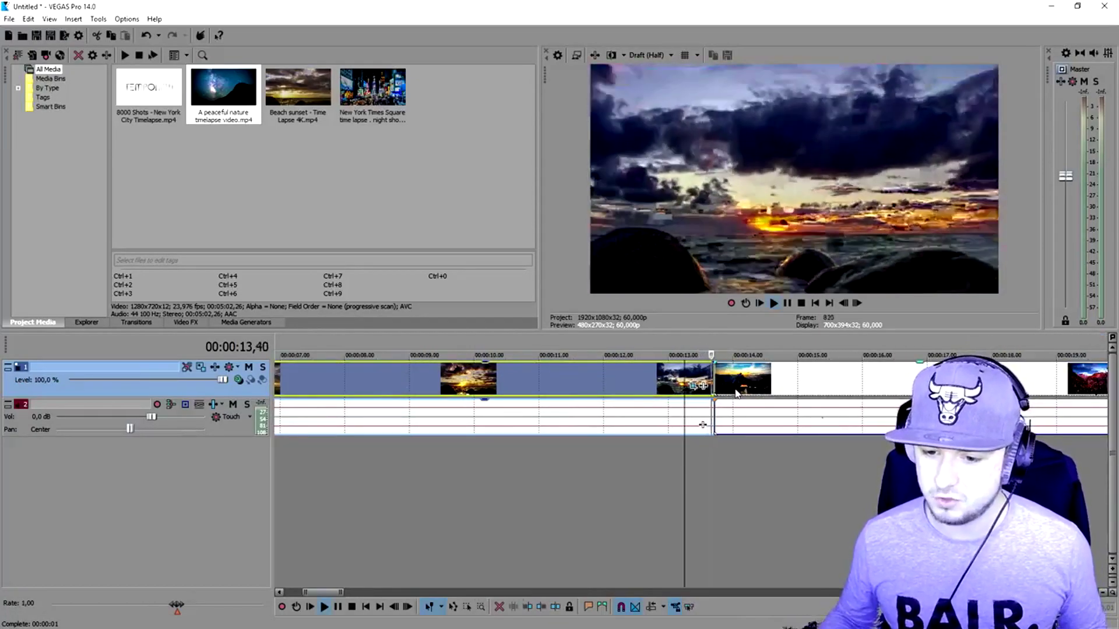